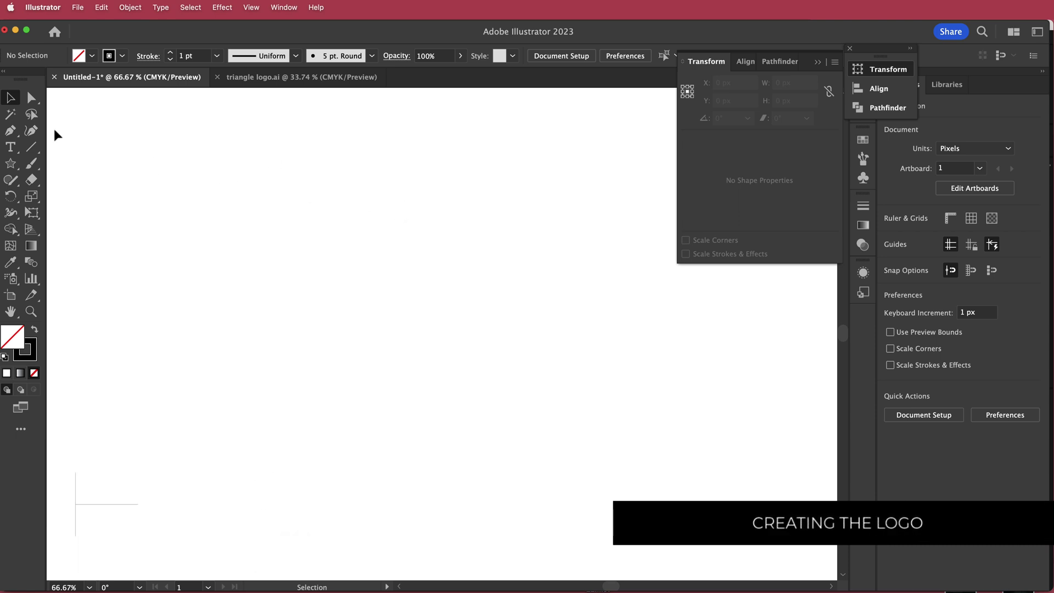
# Step: Draw a vertical line about 355 px long and duplicate it horizontally about 38 px to its right
pyautogui.click(33, 148)
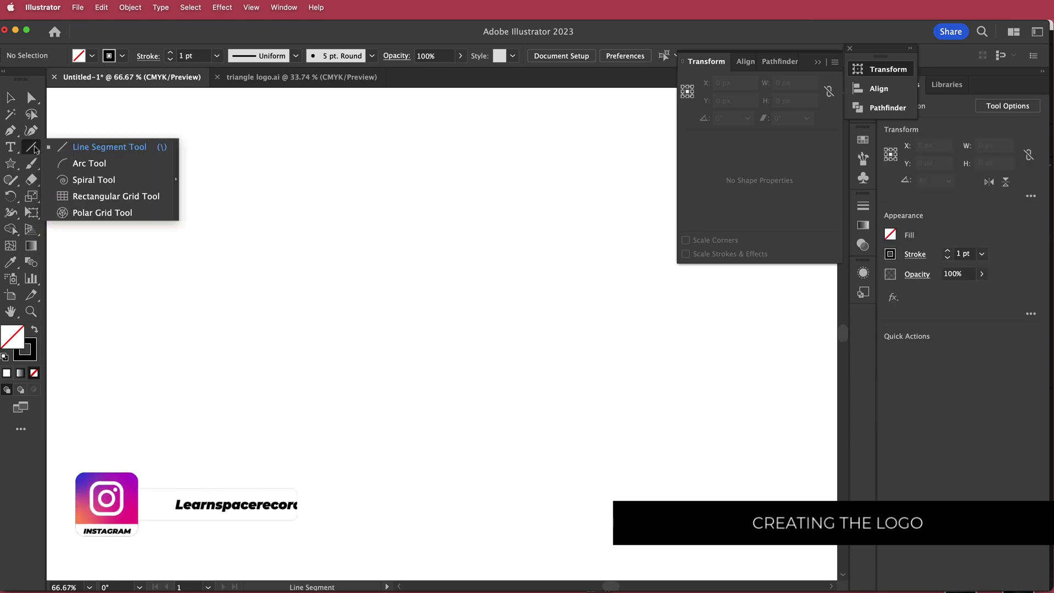
pyautogui.moveTo(218, 160); pyautogui.dragTo(218, 432)
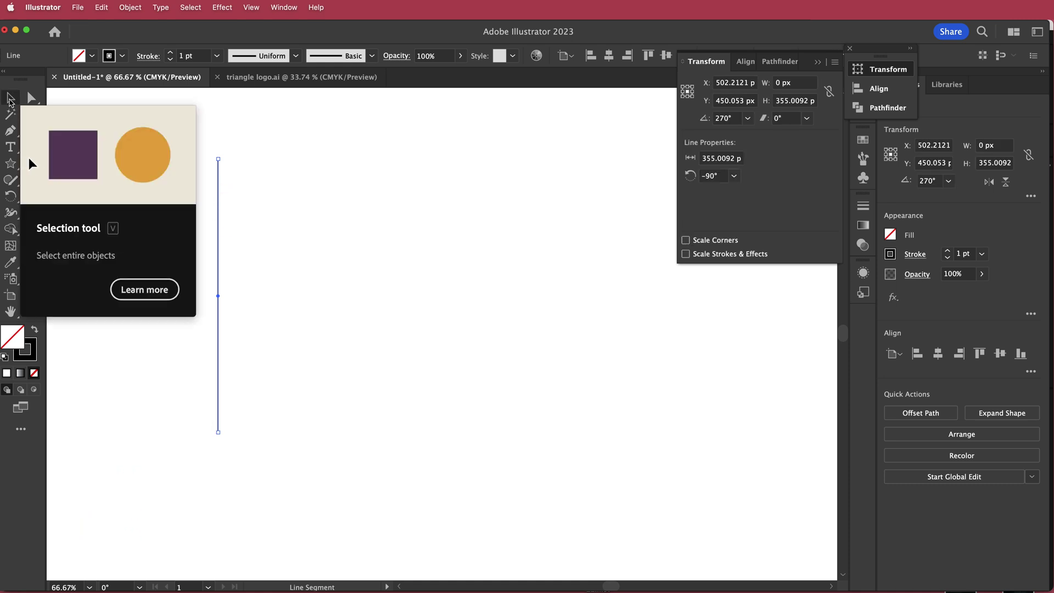
pyautogui.click(10, 99)
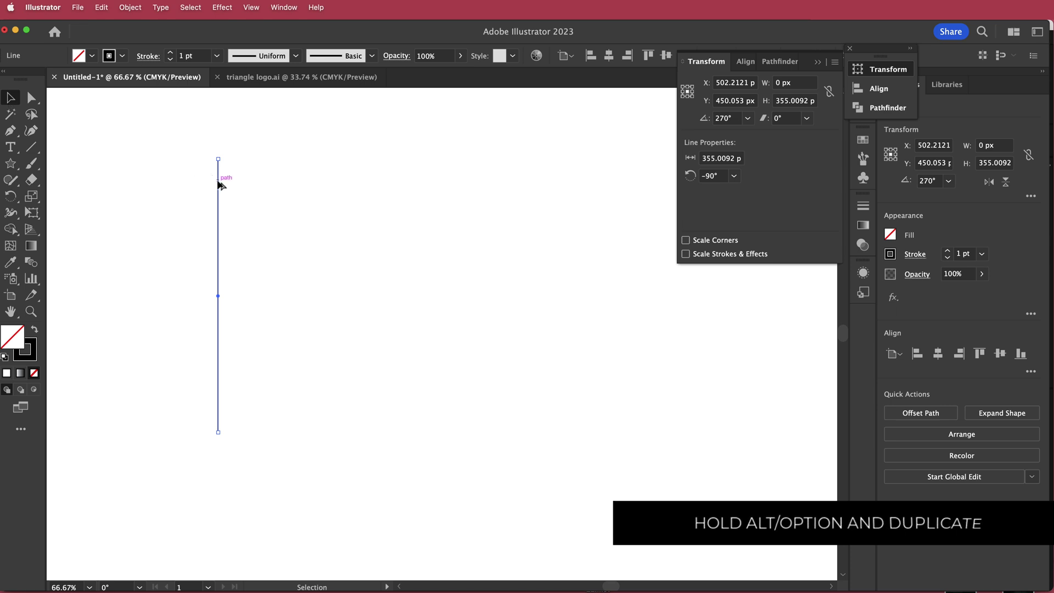
pyautogui.moveTo(220, 185); pyautogui.dragTo(249, 187)
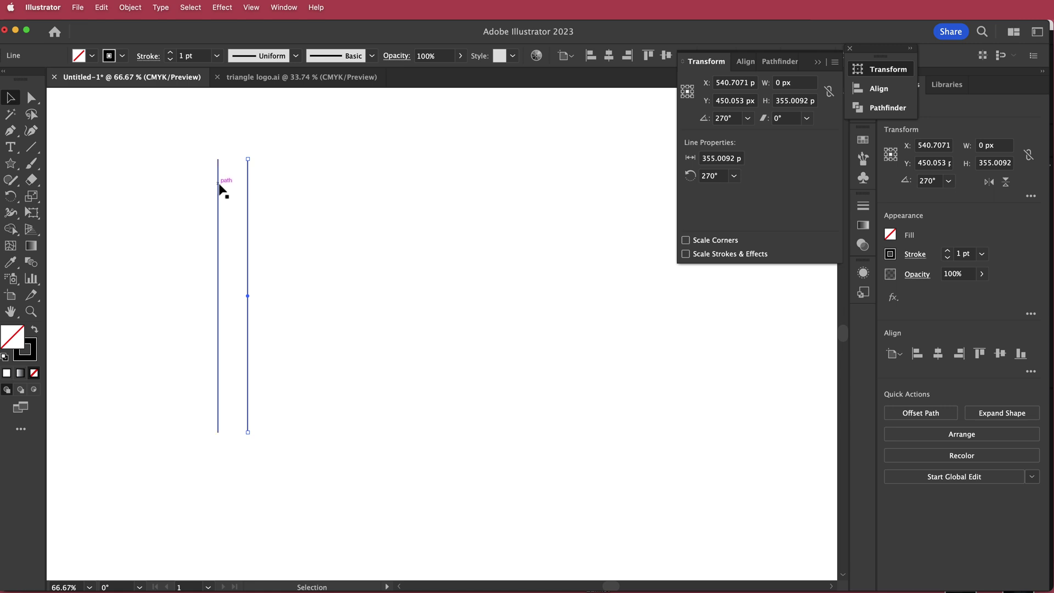
# Step: Repeat the duplication at the same spacing to build a row of 16 parallel vertical lines
pyautogui.press('super')
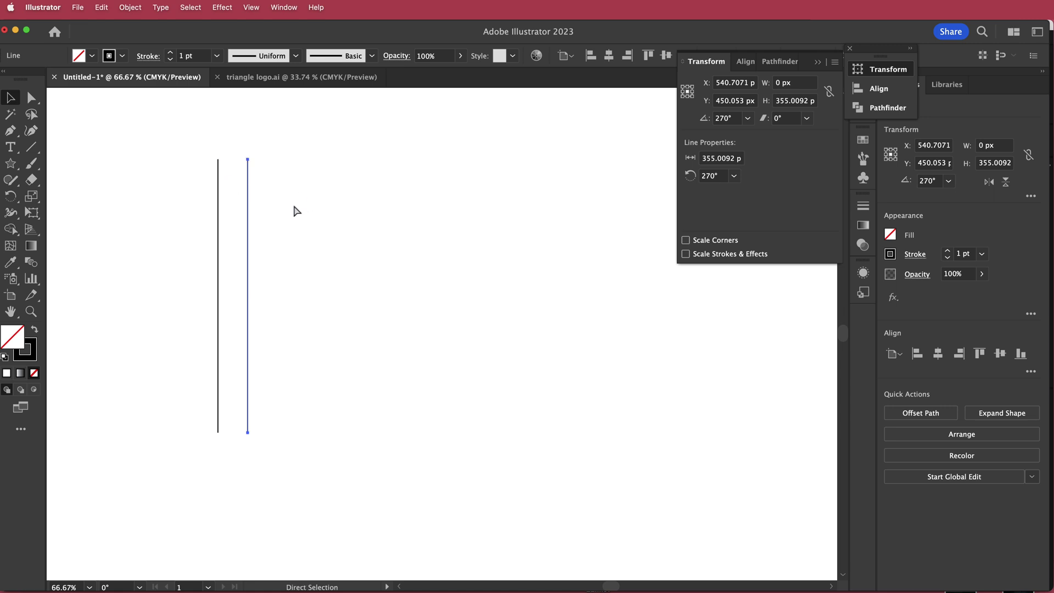
pyautogui.press('super+d')
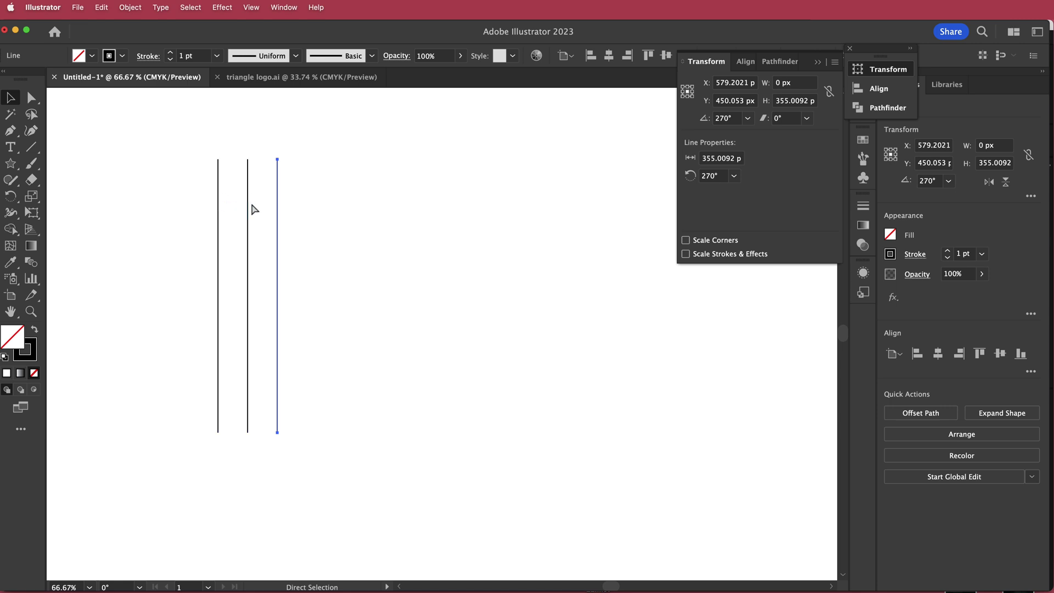
pyautogui.press('super+d')
pyautogui.press('super+d')
pyautogui.press('super+d')
pyautogui.press('super+d')
pyautogui.press('super+d')
pyautogui.press('super+d')
pyautogui.press('super+d')
pyautogui.press('super+d')
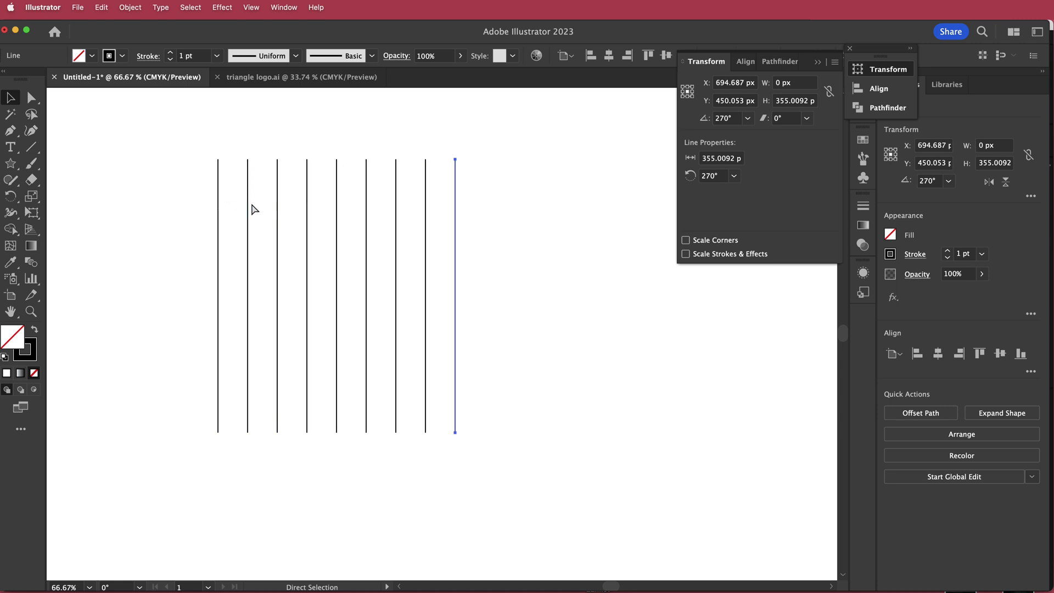
pyautogui.press('super+d')
pyautogui.press('super+d')
pyautogui.press('super+d')
pyautogui.press('super+d')
pyautogui.press('super+d')
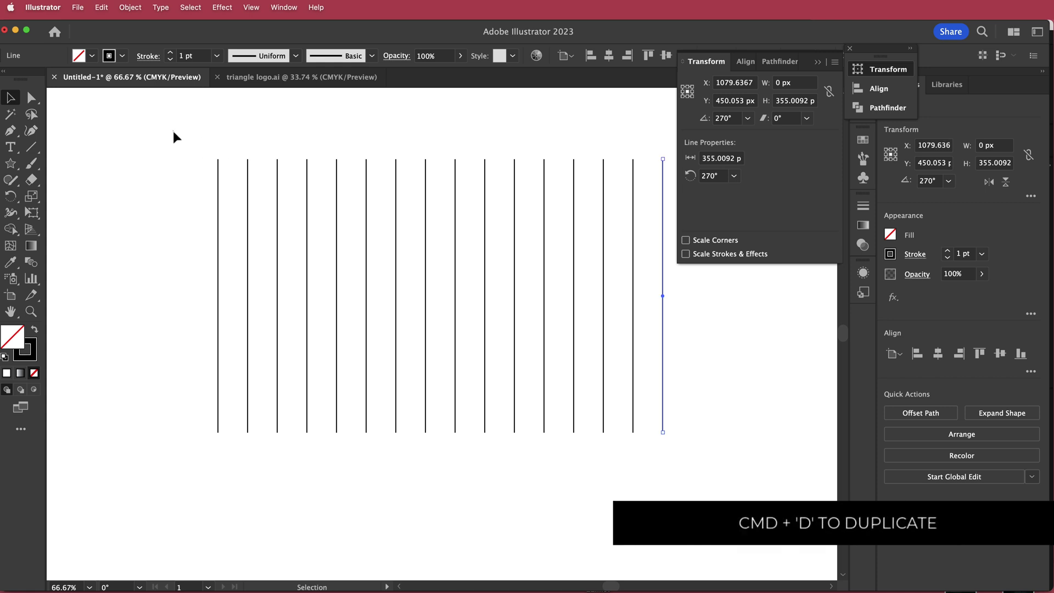
# Step: Select the whole row of vertical lines and set its rotation angle to 300°
pyautogui.moveTo(171, 134); pyautogui.dragTo(680, 476)
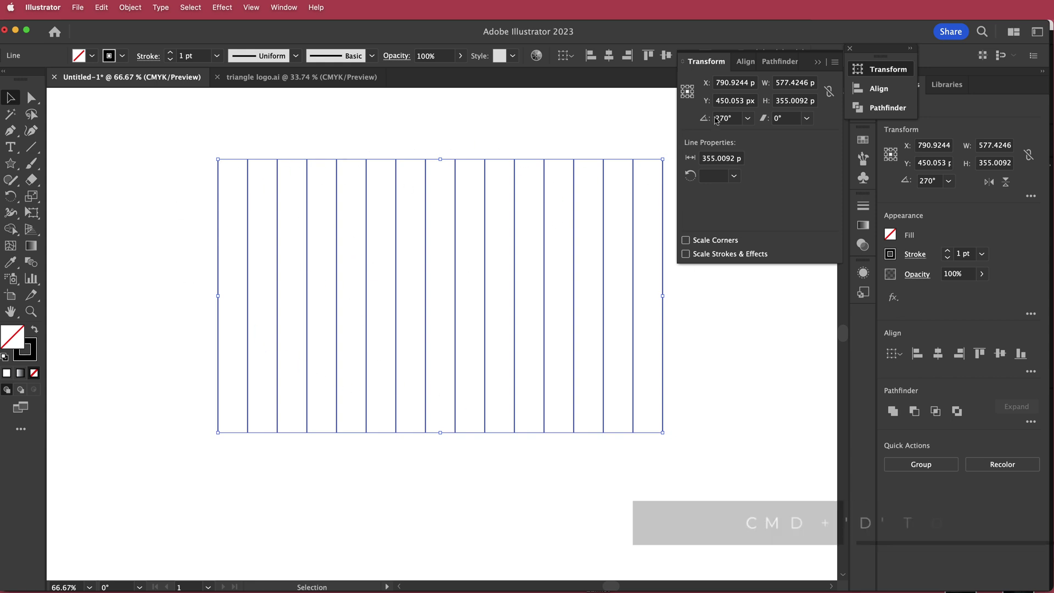
pyautogui.click(694, 122)
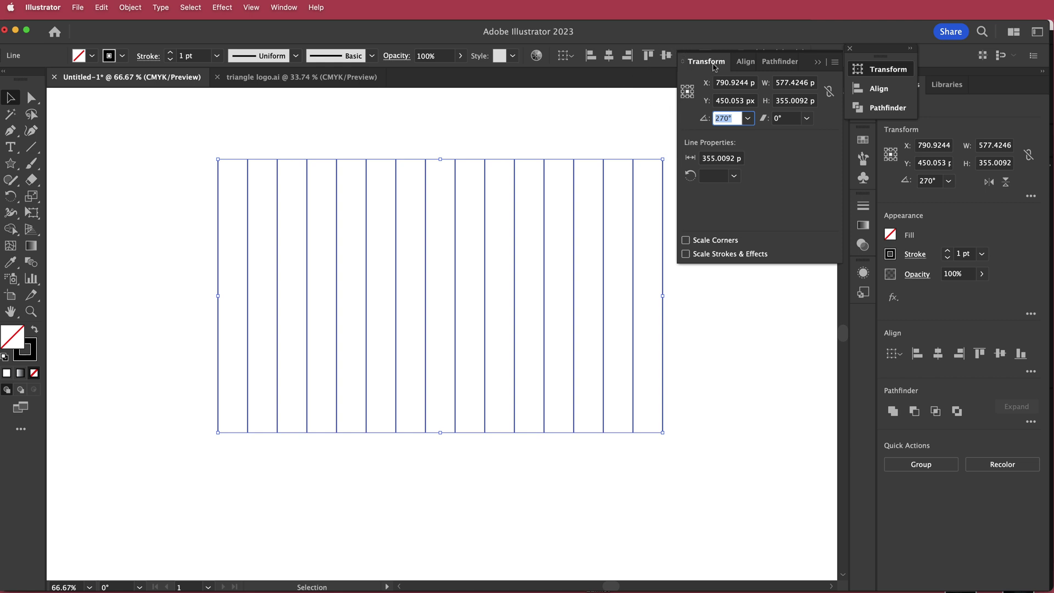
pyautogui.click(285, 8)
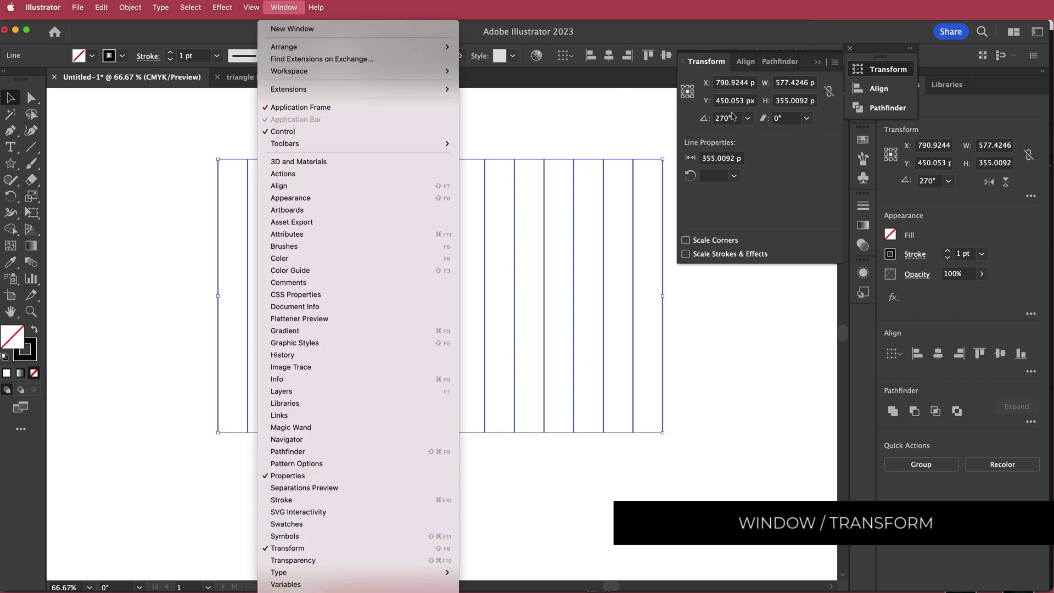
pyautogui.click(727, 118)
pyautogui.write('300')
pyautogui.press('Return')
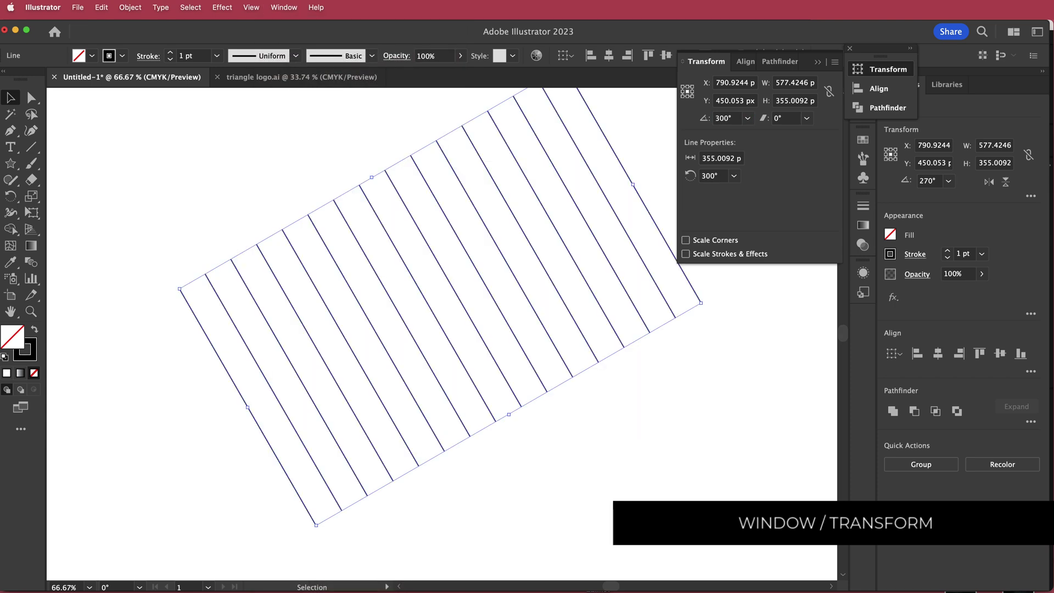
pyautogui.click(758, 426)
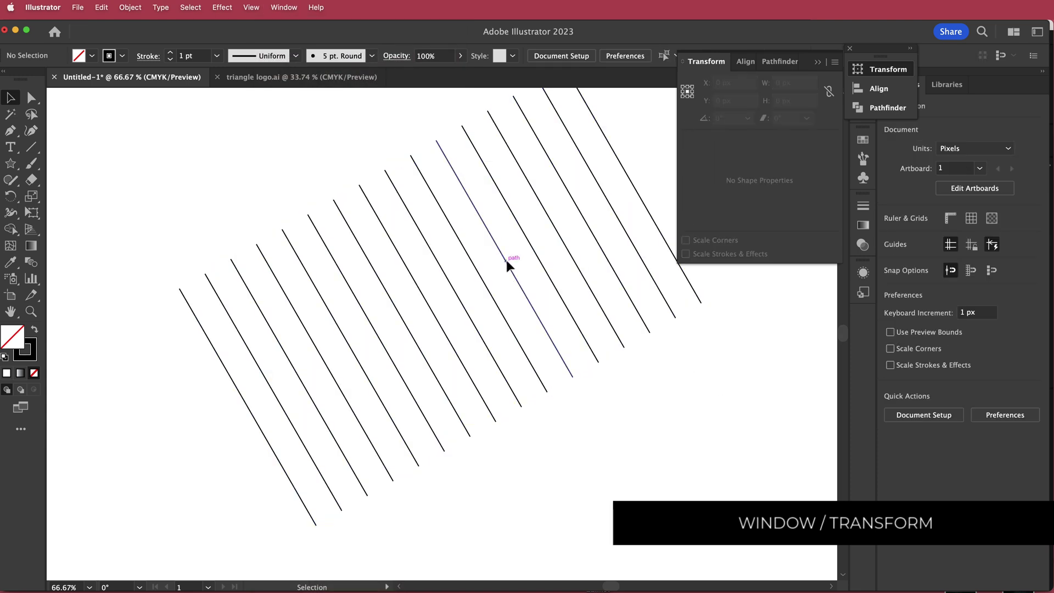
# Step: Copy the slanted lines, paste the copy in front, and set its rotation angle to 60°
pyautogui.scroll(-2, 461, 237)
pyautogui.moveTo(267, 144); pyautogui.dragTo(582, 356)
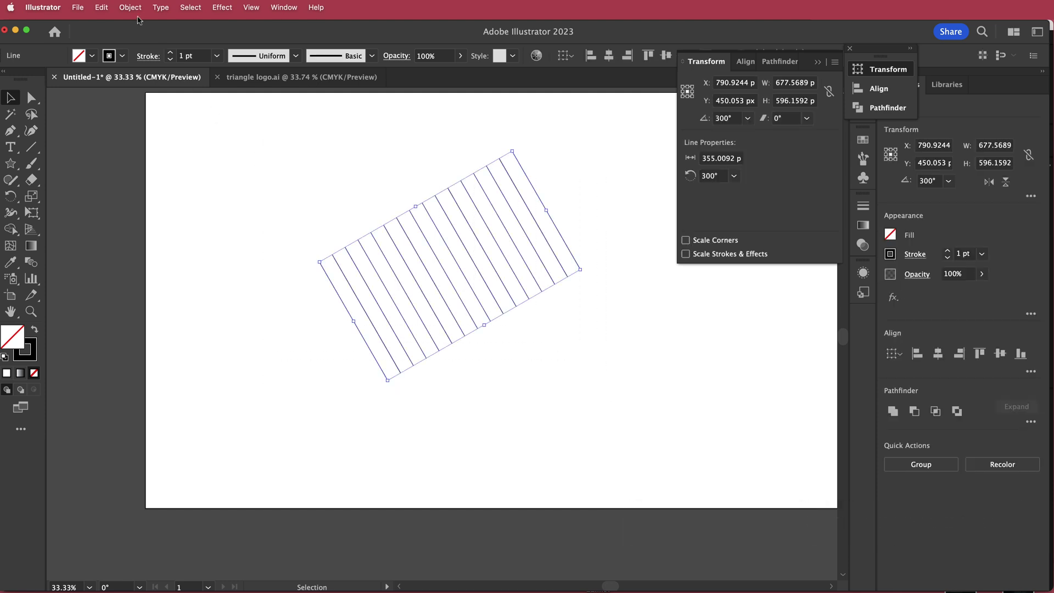
pyautogui.press('a')
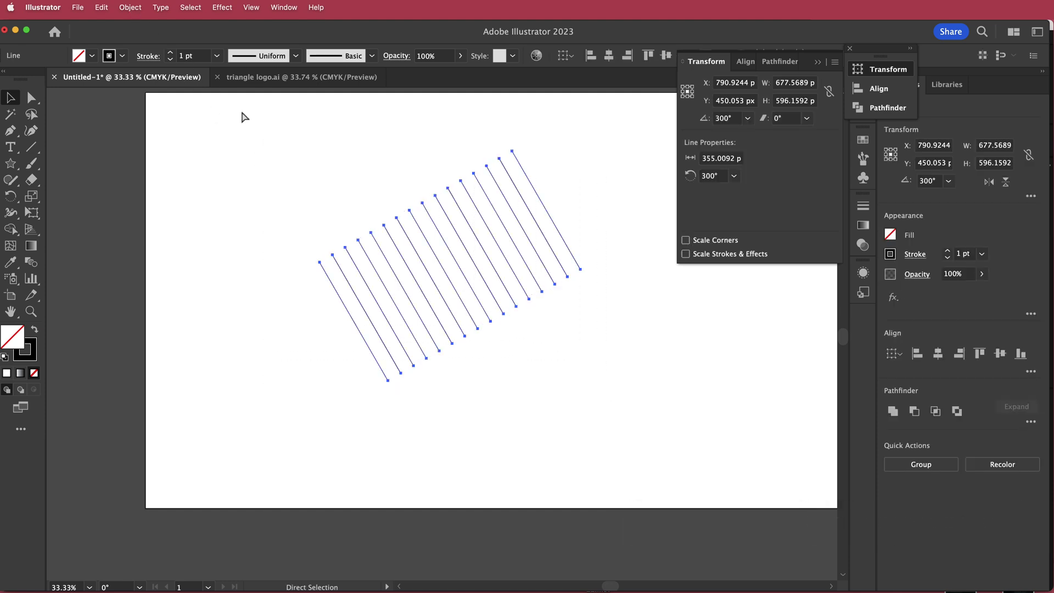
pyautogui.click(102, 9)
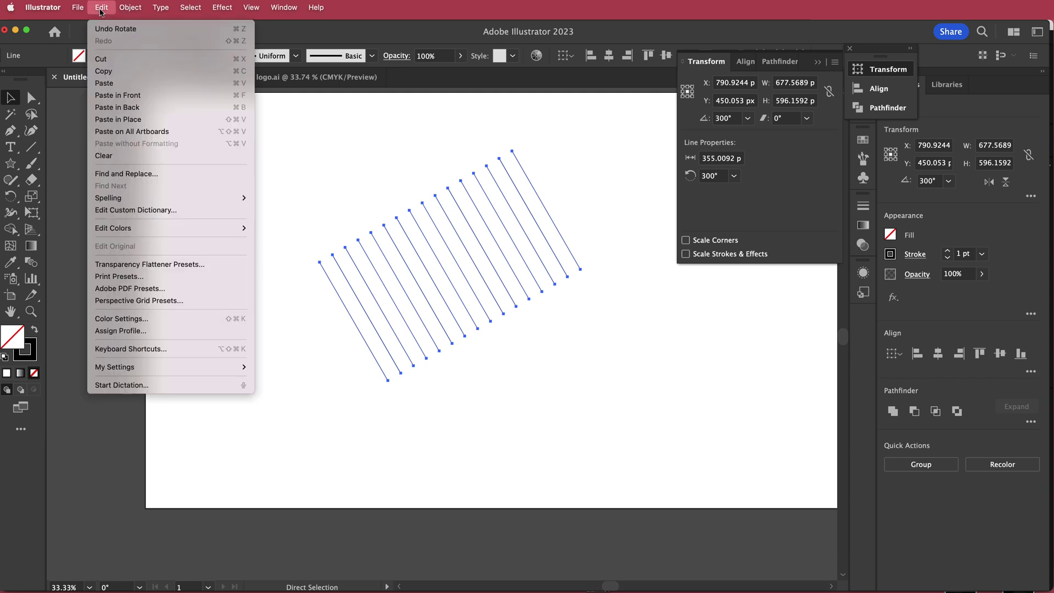
pyautogui.click(141, 96)
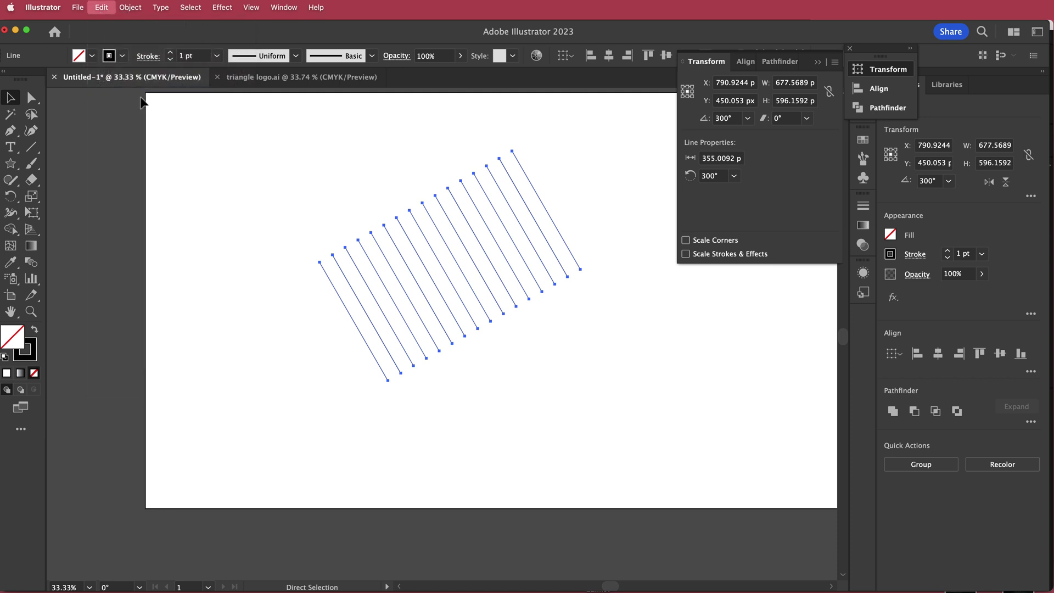
pyautogui.click(718, 119)
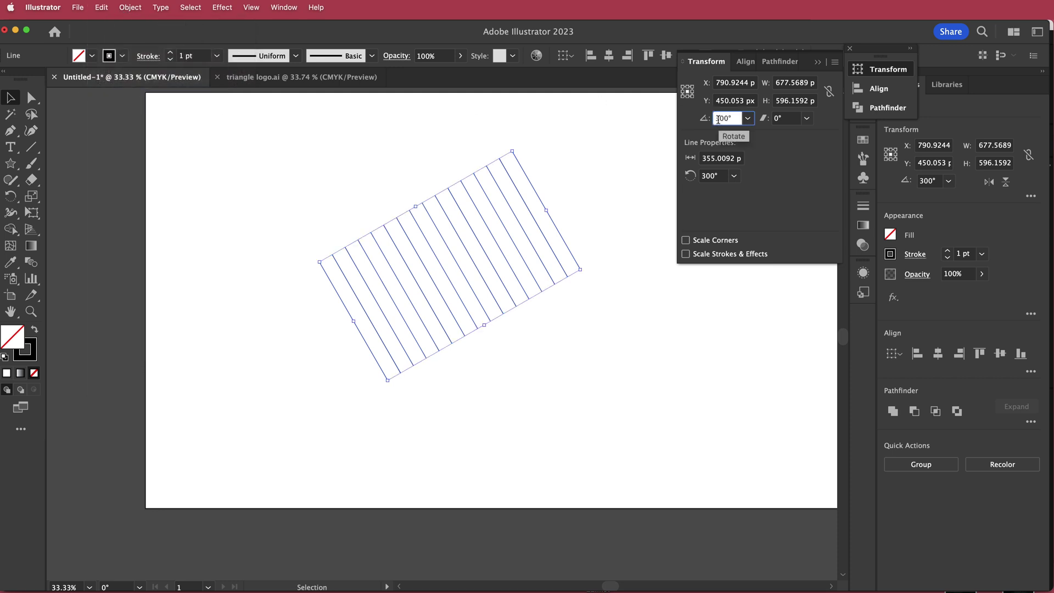
pyautogui.write('60')
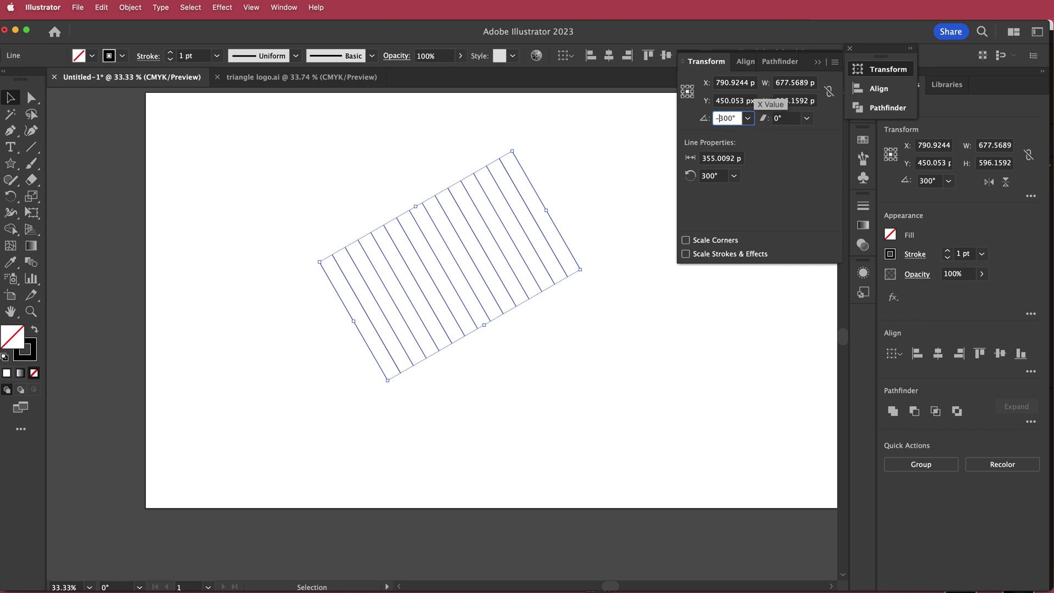
pyautogui.press('Return')
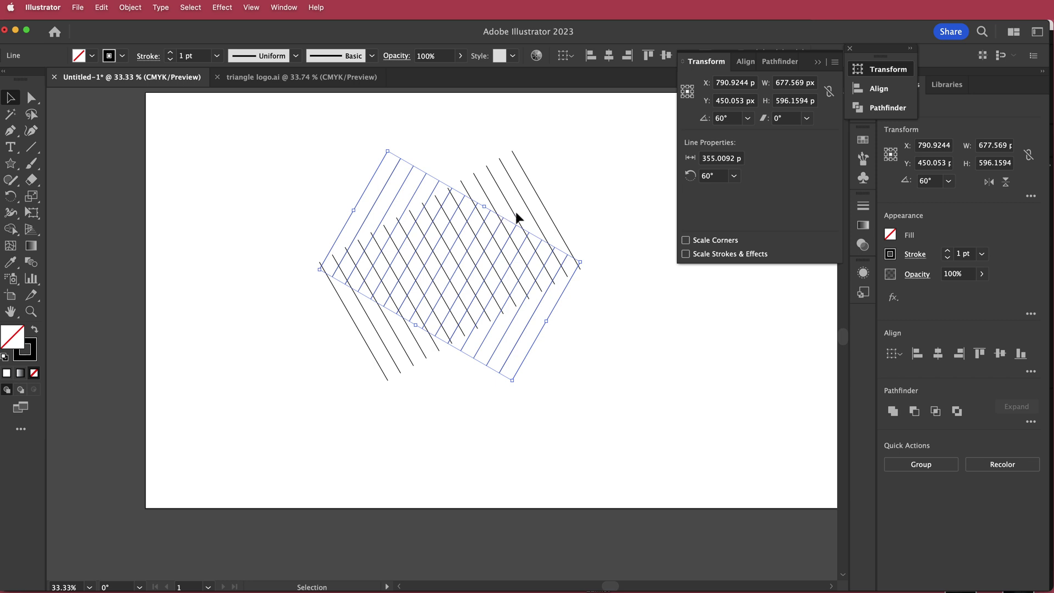
# Step: Duplicate the 60° lines at the same position and set the new copy's rotation angle to 0°
pyautogui.press('super')
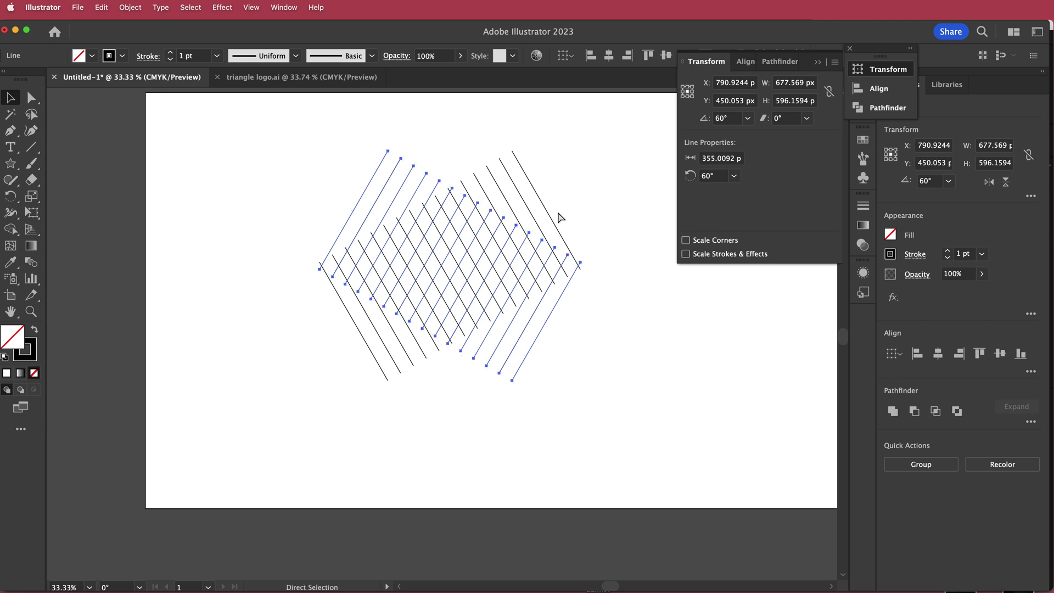
pyautogui.click(104, 8)
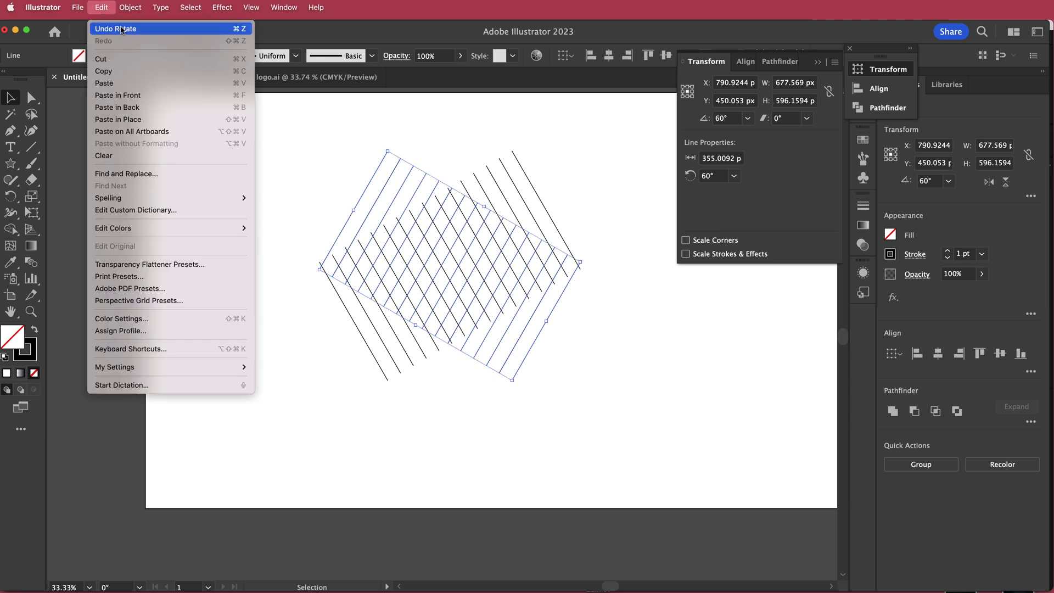
pyautogui.click(170, 107)
pyautogui.click(703, 119)
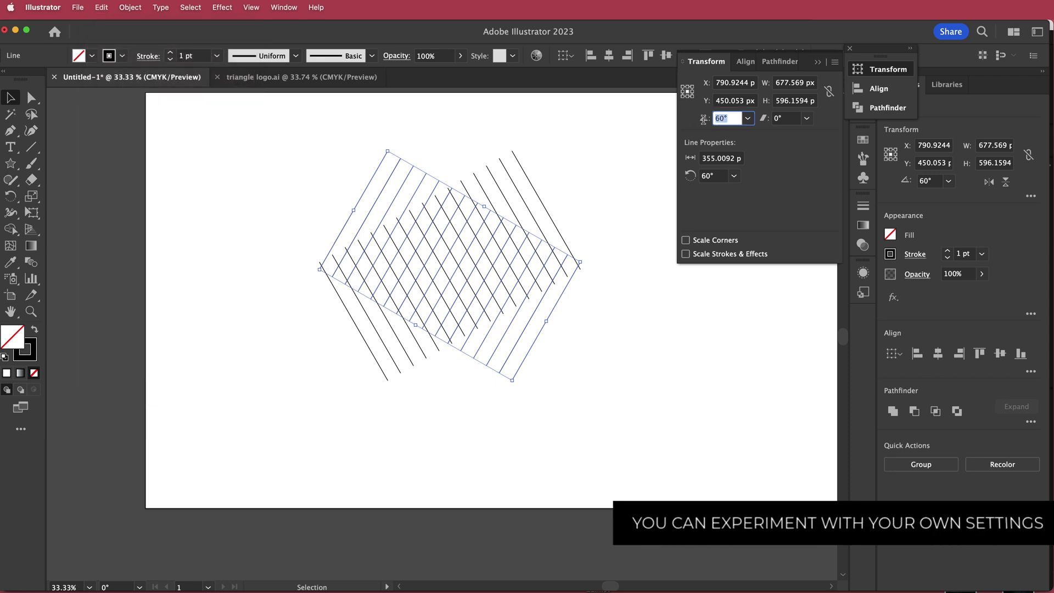
pyautogui.write('0')
pyautogui.press('Return')
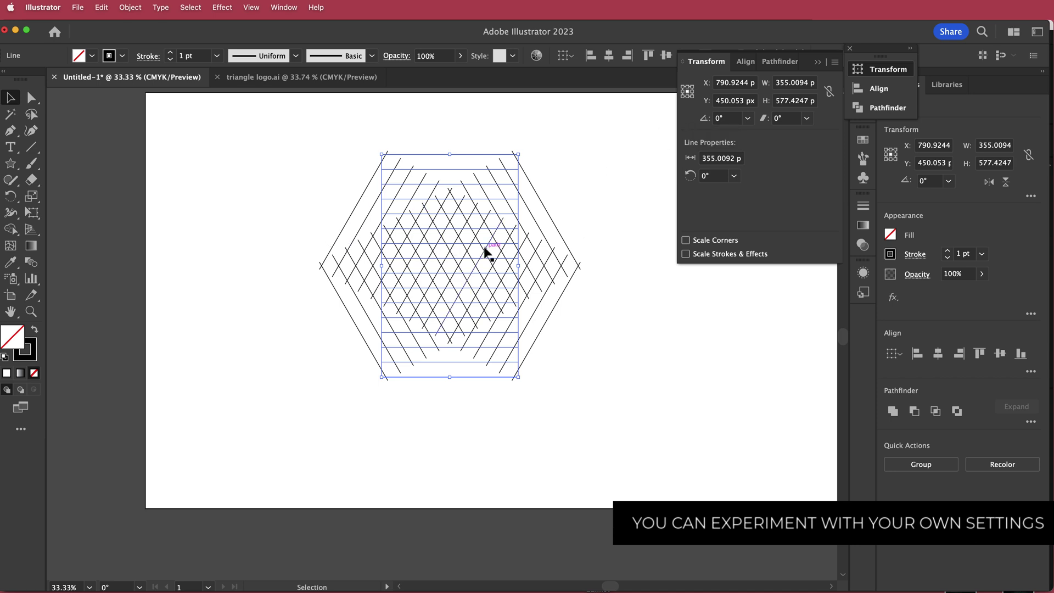
pyautogui.click(259, 165)
# Step: Merge grid regions of all the lines with Shape Builder into an inverted triangular spiral logo about 333 × 289 px
pyautogui.scroll(2, 435, 223)
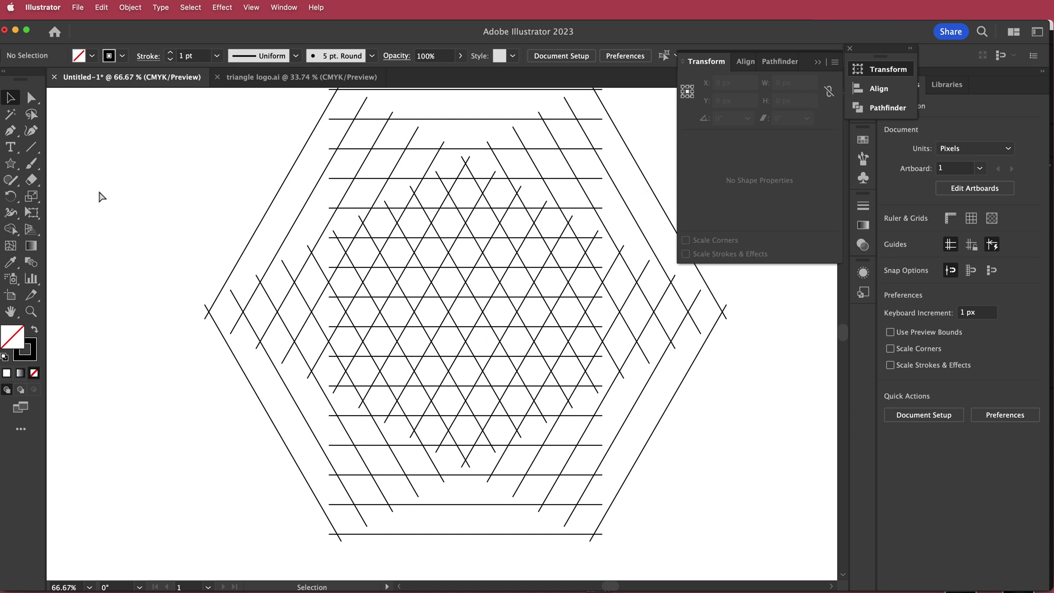
pyautogui.press('super+a')
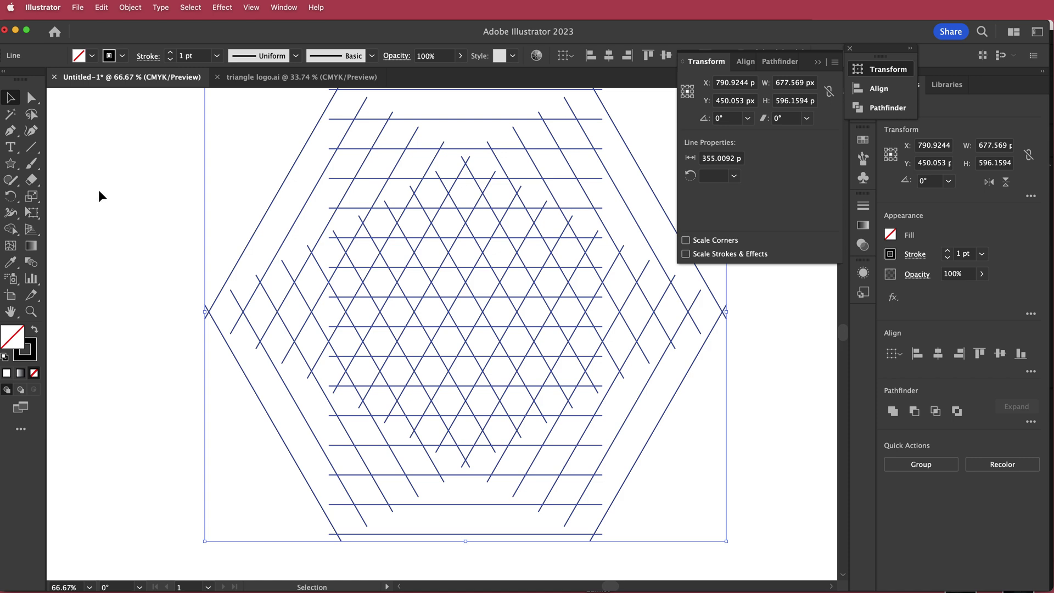
pyautogui.click(11, 228)
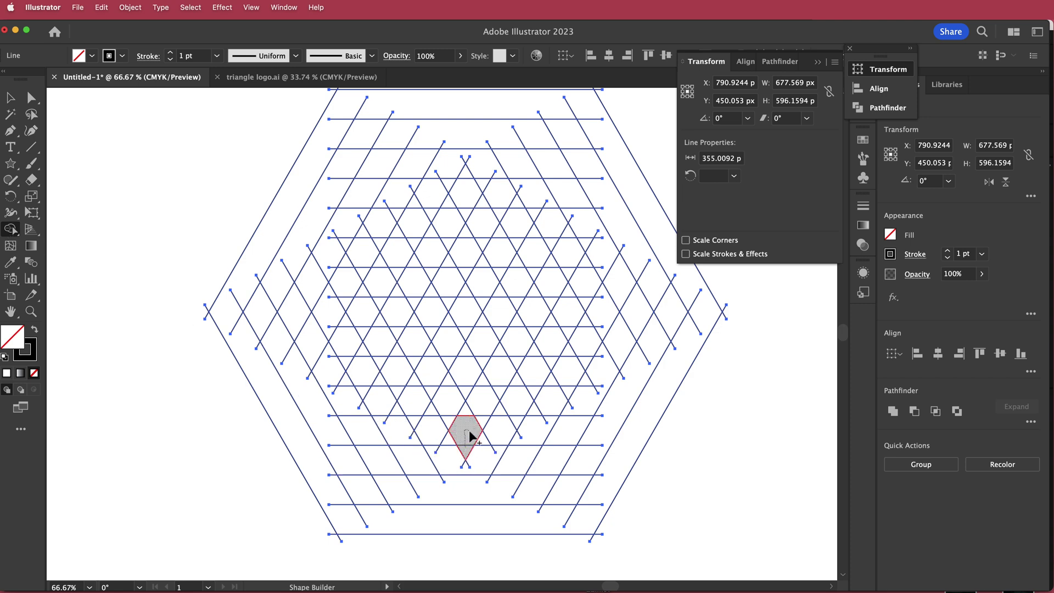
pyautogui.moveTo(473, 424)
pyautogui.mouseDown()
pyautogui.moveTo(531, 309)
pyautogui.moveTo(513, 358)
pyautogui.moveTo(507, 368)
pyautogui.moveTo(531, 297)
pyautogui.moveTo(578, 242)
pyautogui.moveTo(540, 307)
pyautogui.moveTo(569, 249)
pyautogui.moveTo(348, 242)
pyautogui.moveTo(438, 260)
pyautogui.moveTo(471, 415)
pyautogui.moveTo(383, 306)
pyautogui.moveTo(470, 324)
pyautogui.mouseUp()
pyautogui.press('v')
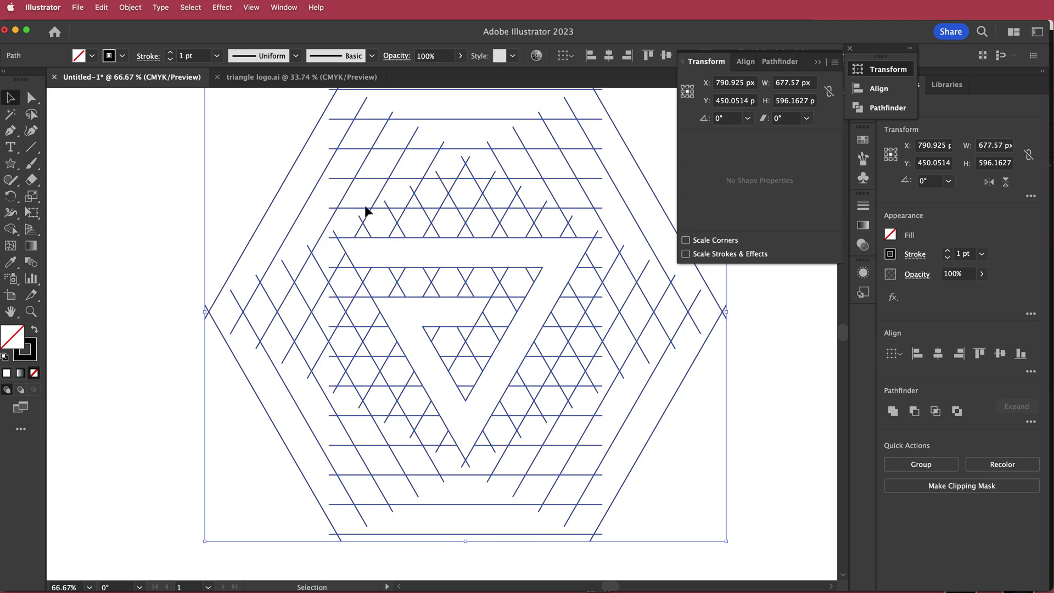
pyautogui.click(413, 244)
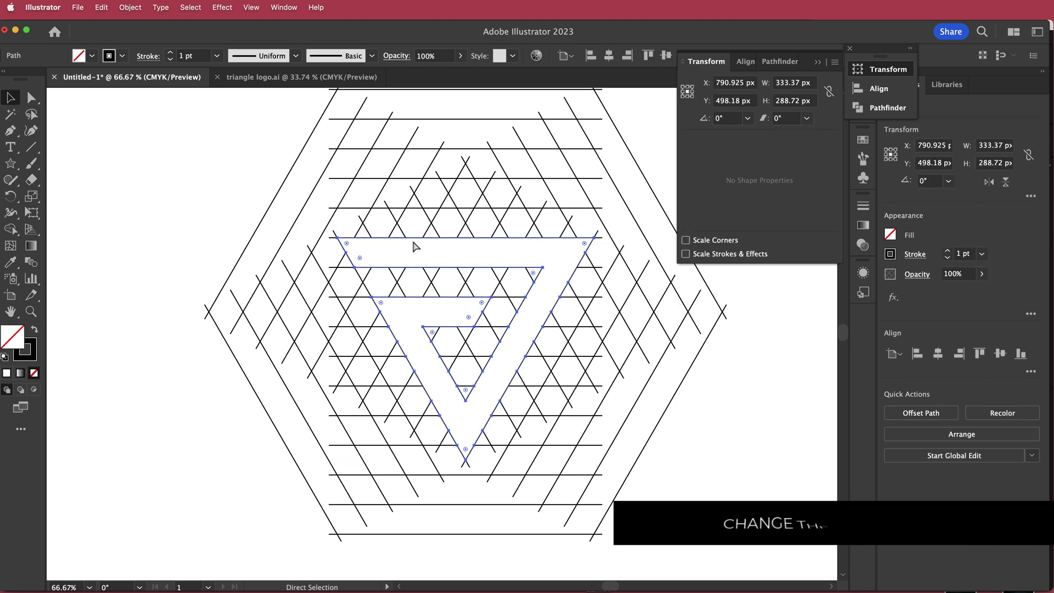
# Step: Switch to the triangle logo.ai document and set the logo's fill to black
pyautogui.click(301, 77)
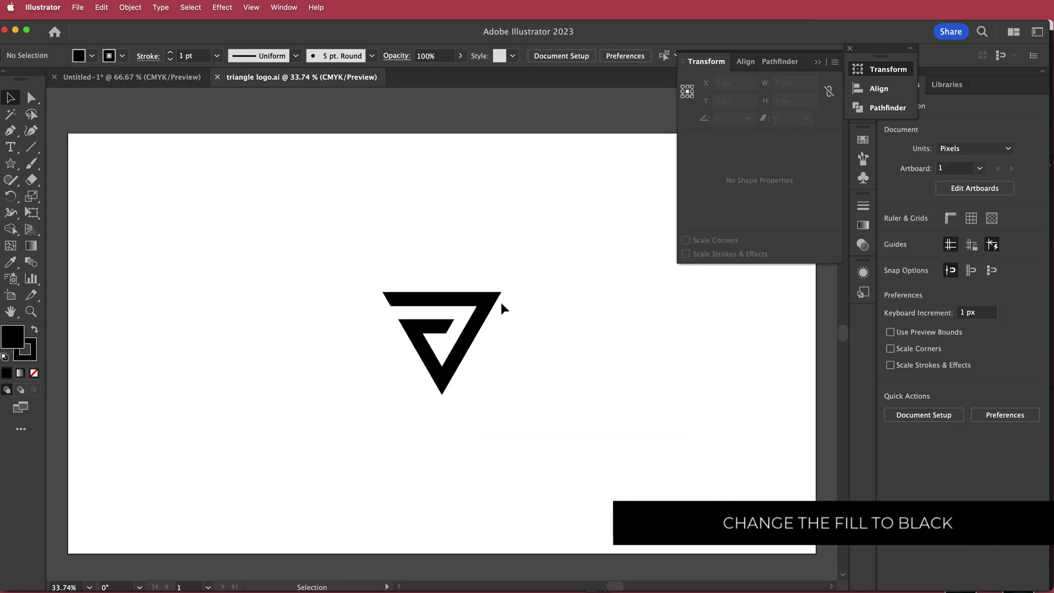
pyautogui.click(477, 328)
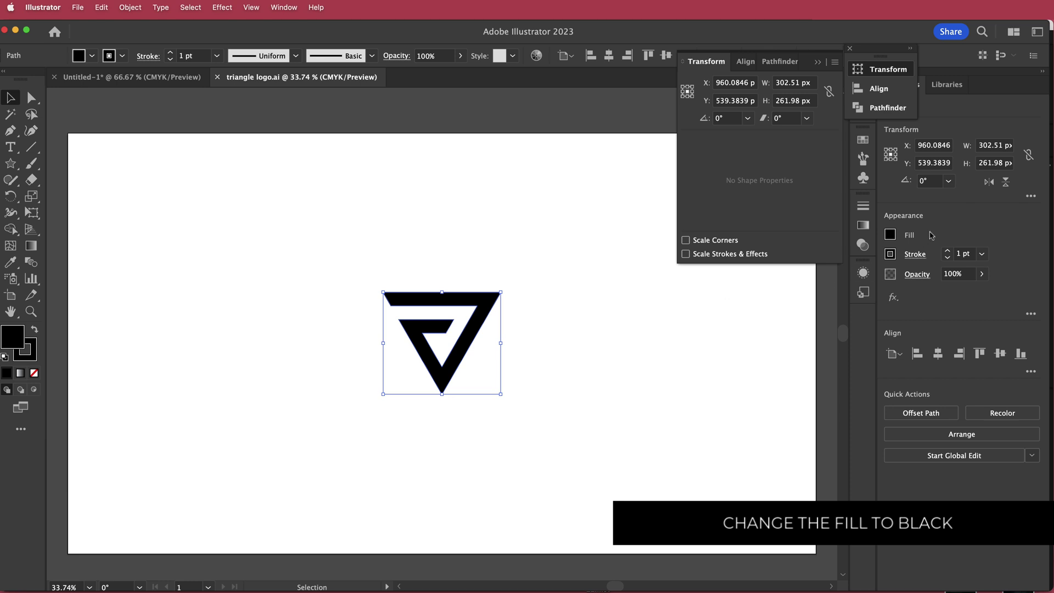
pyautogui.click(890, 235)
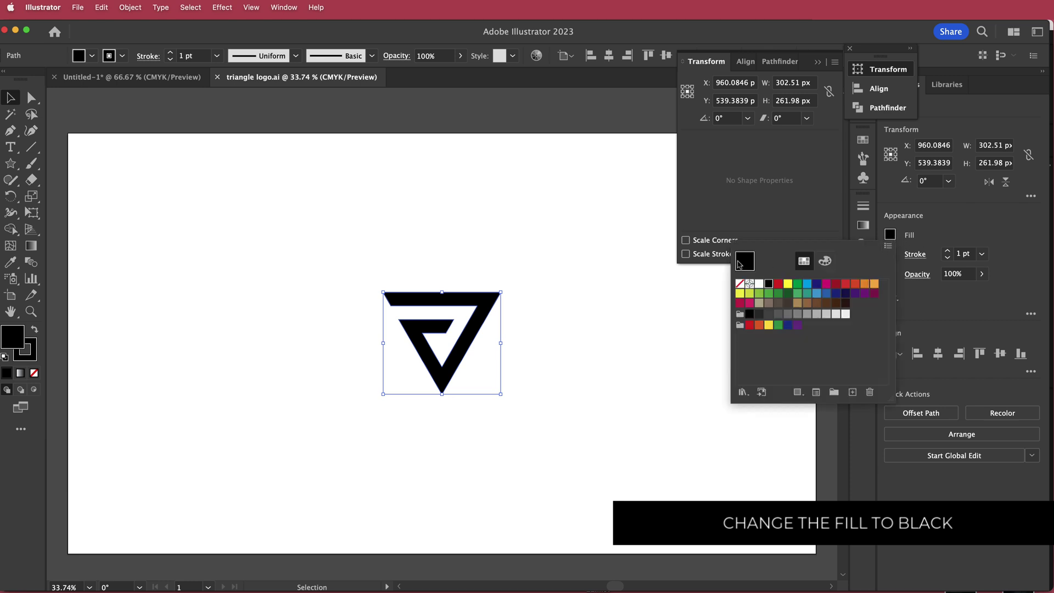
pyautogui.click(767, 284)
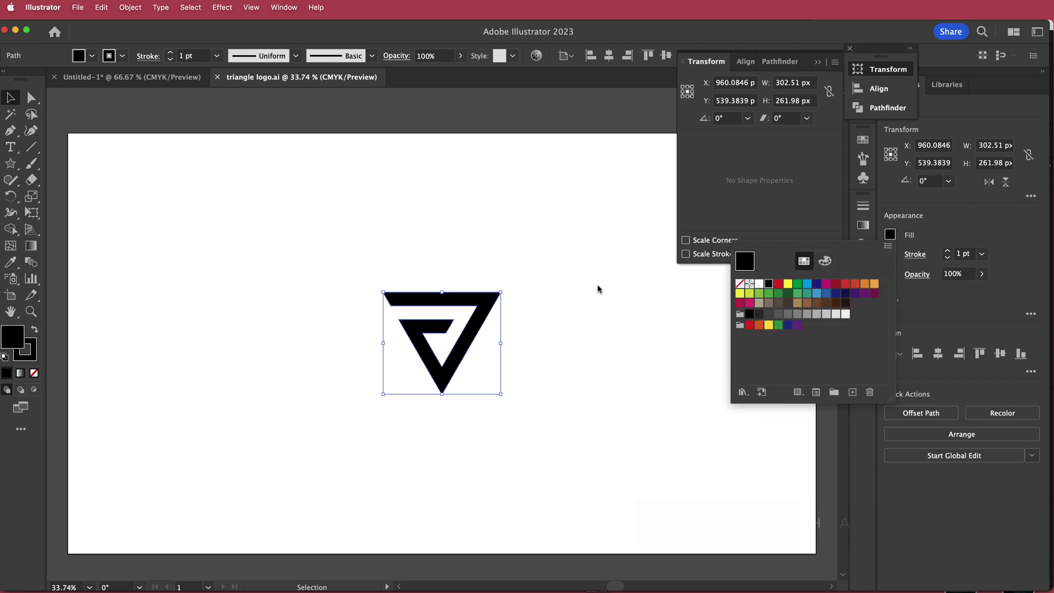
pyautogui.click(447, 332)
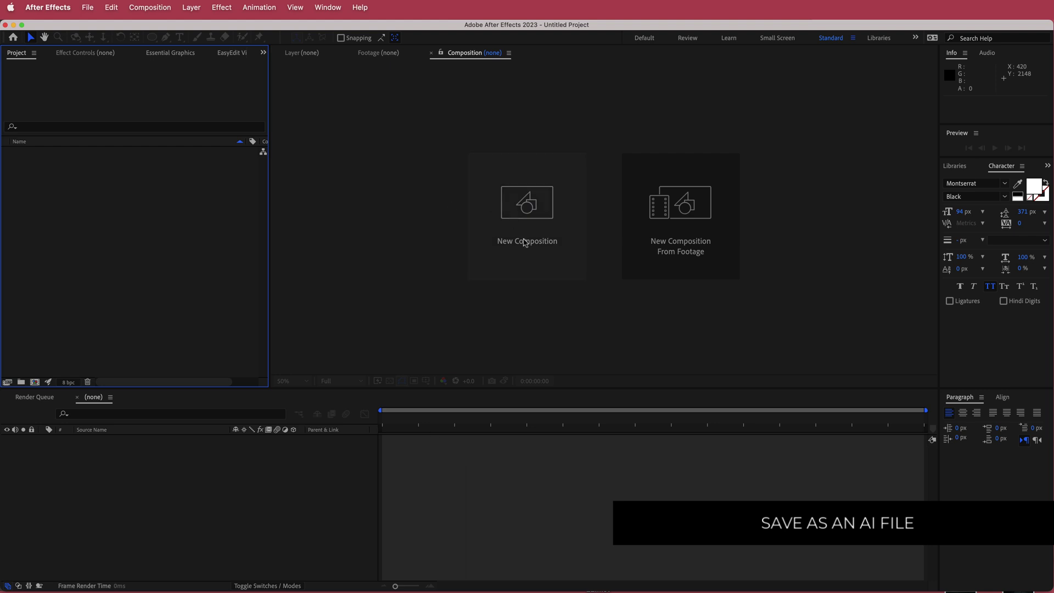
# Step: Create a composition named EMITTER using the HD 1920x1080 29.97 fps preset
pyautogui.click(525, 241)
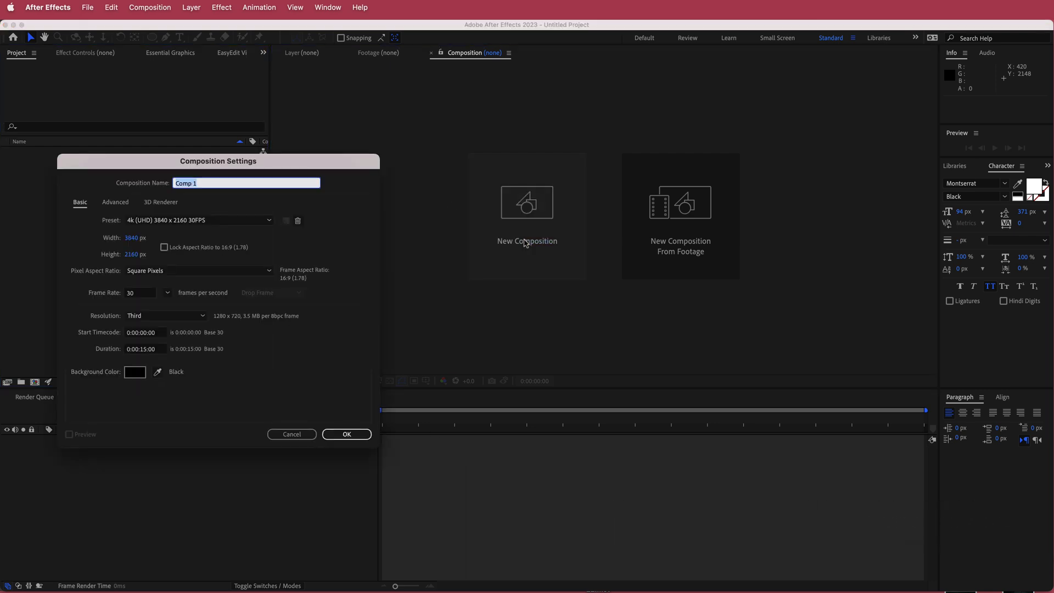
pyautogui.write('EMITTER')
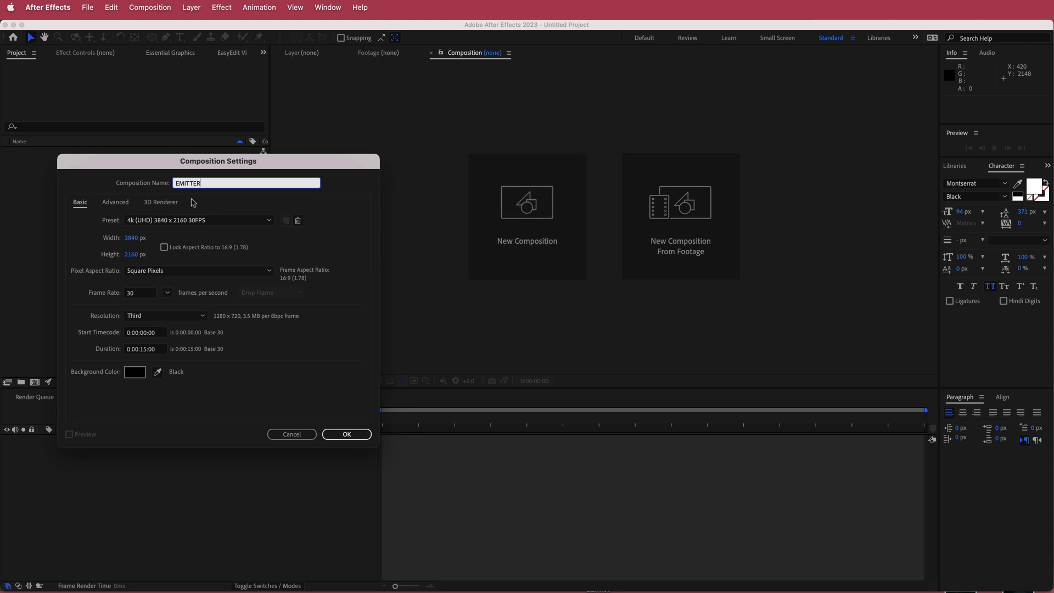
pyautogui.click(270, 222)
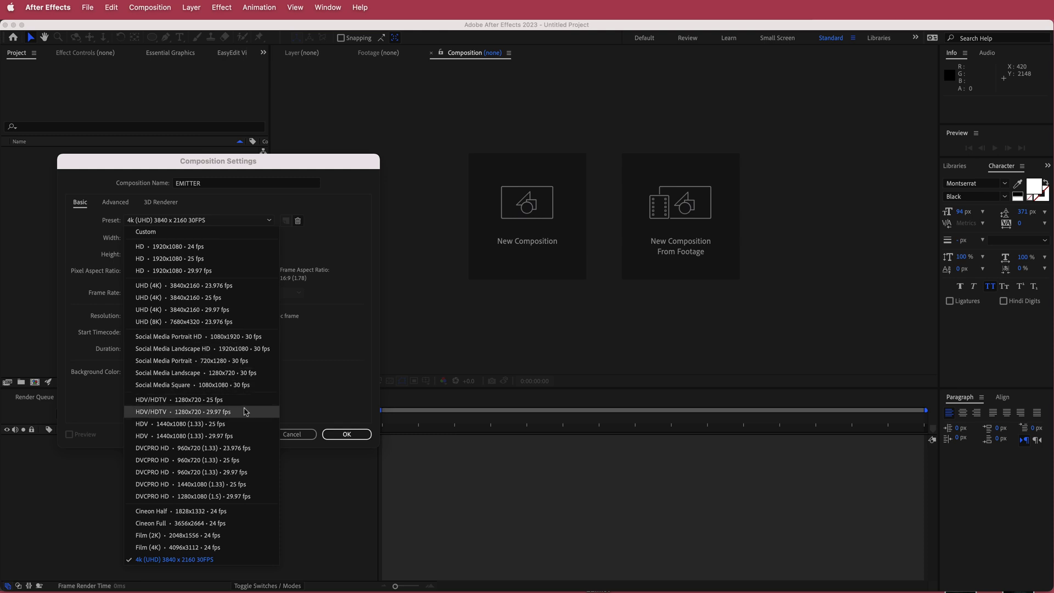
pyautogui.click(220, 271)
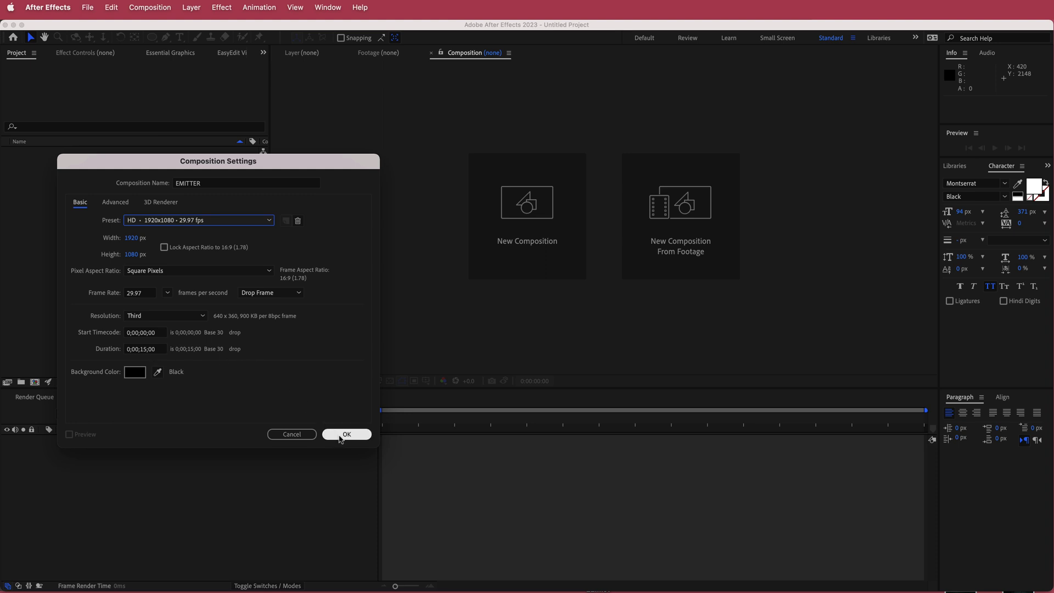
pyautogui.click(342, 434)
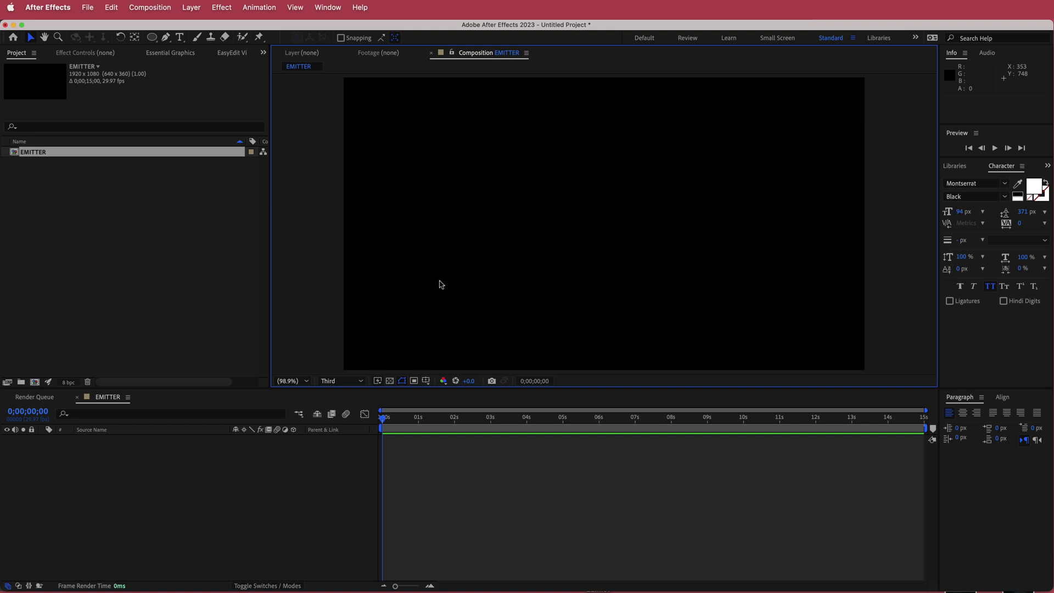
# Step: Import triangle logo.ai as footage with merged layers and add it to the EMITTER composition
pyautogui.click(172, 460)
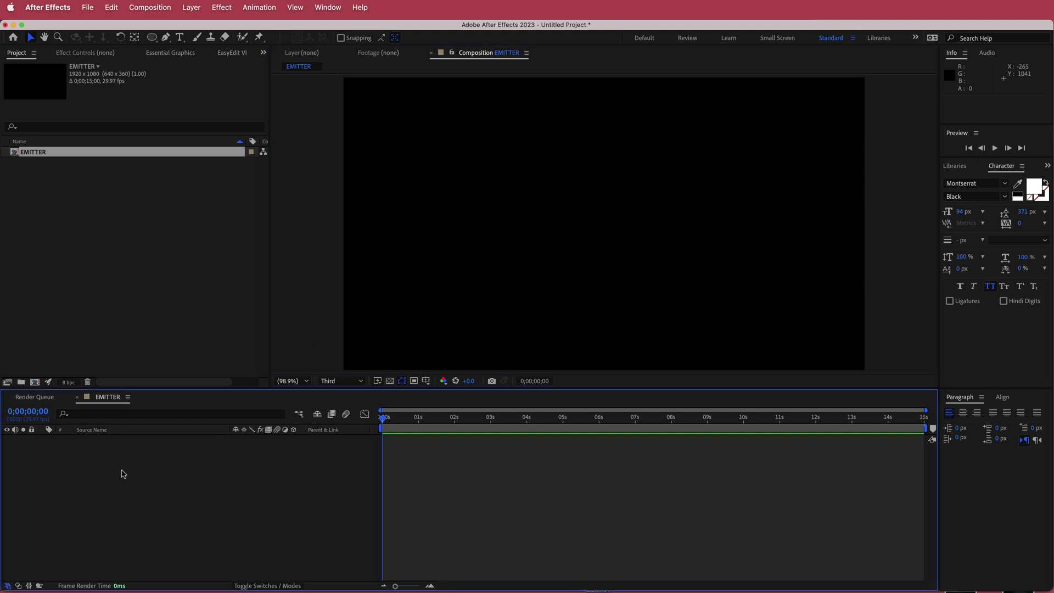
pyautogui.rightClick(69, 222)
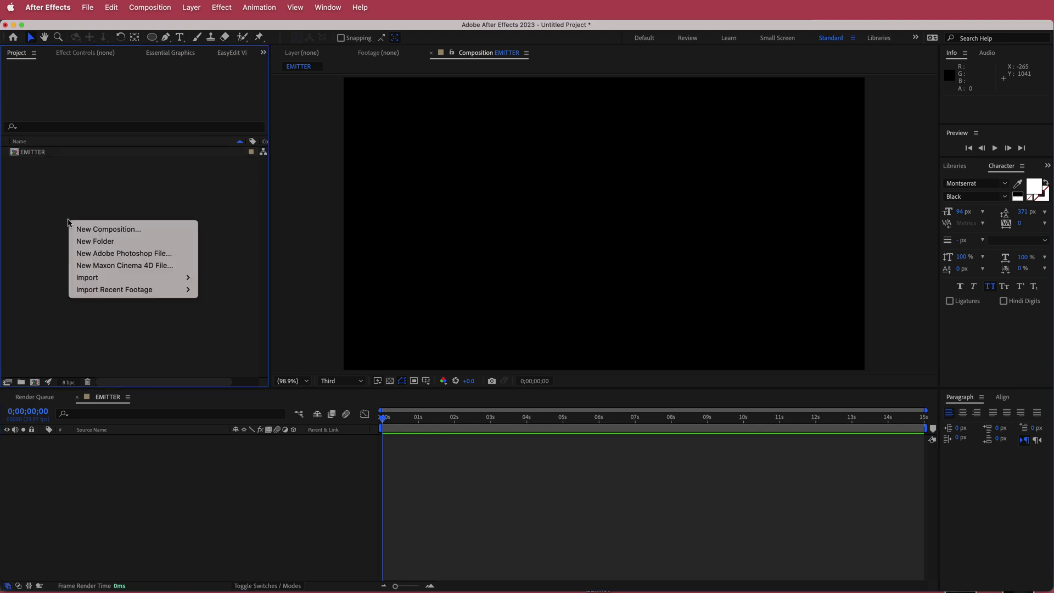
pyautogui.moveTo(120, 280)
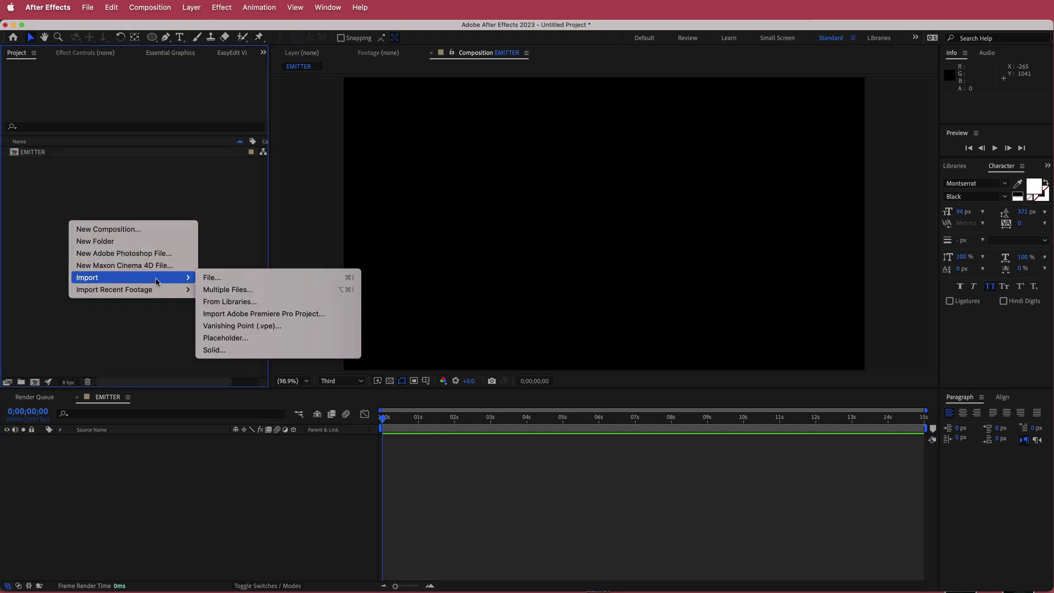
pyautogui.click(218, 277)
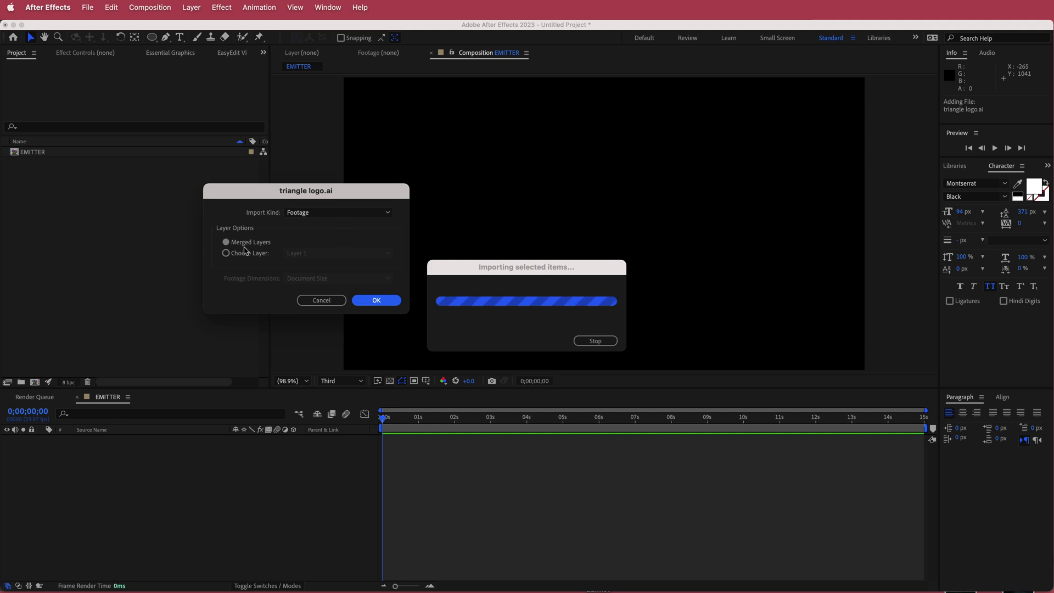
pyautogui.click(375, 301)
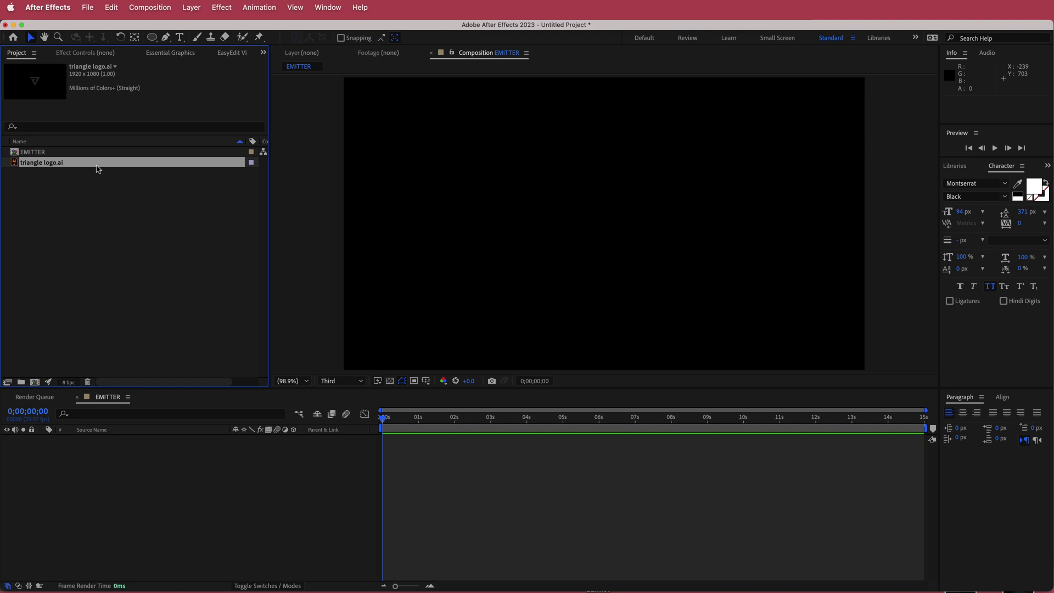
pyautogui.moveTo(68, 164); pyautogui.dragTo(170, 460)
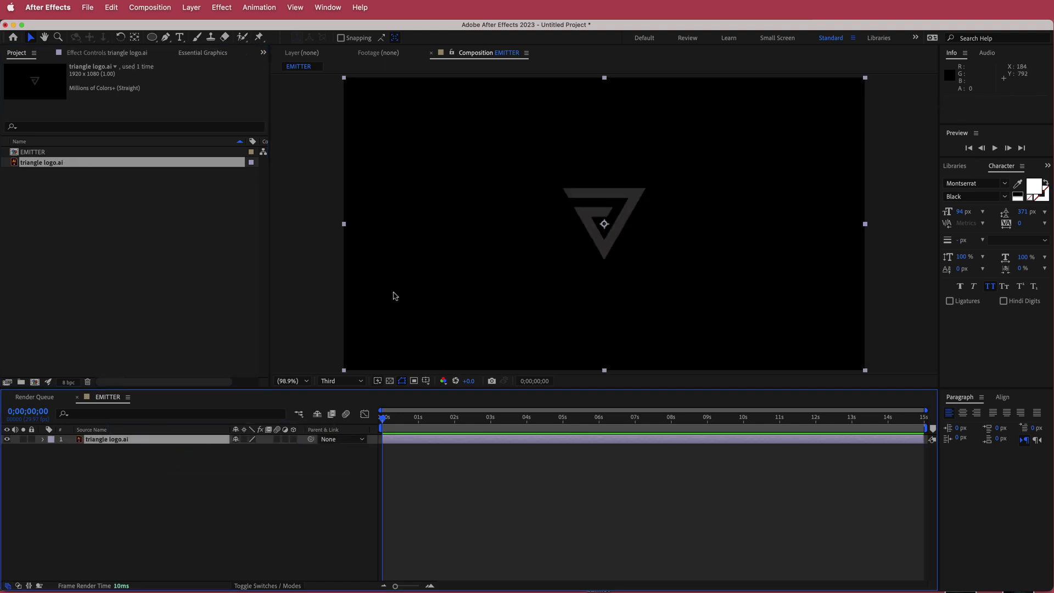
# Step: Scale the triangle logo layer to 234% and turn on its continuous rasterization
pyautogui.press('s')
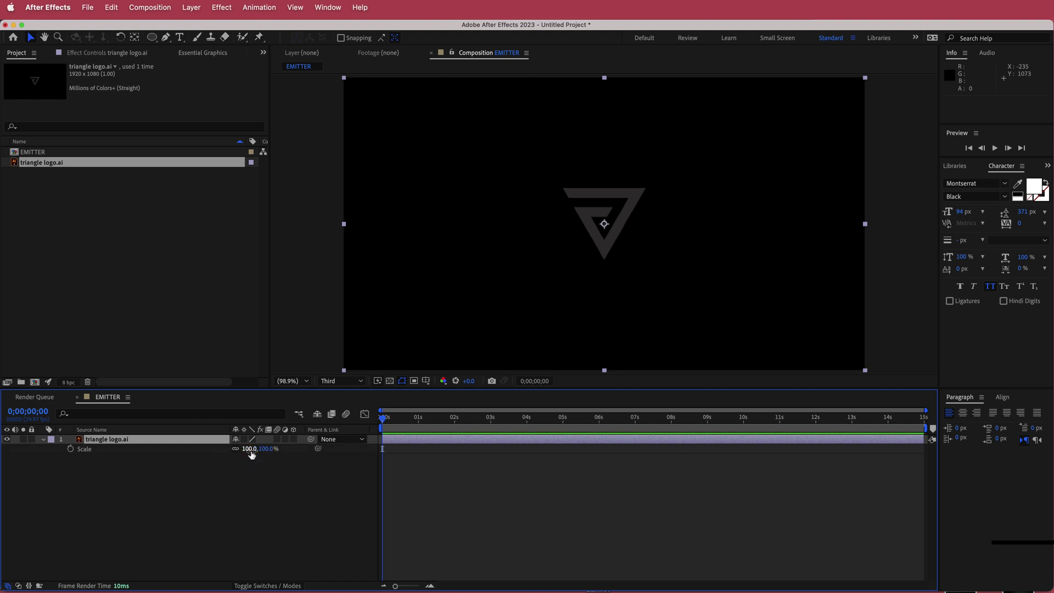
pyautogui.moveTo(245, 448); pyautogui.dragTo(321, 447)
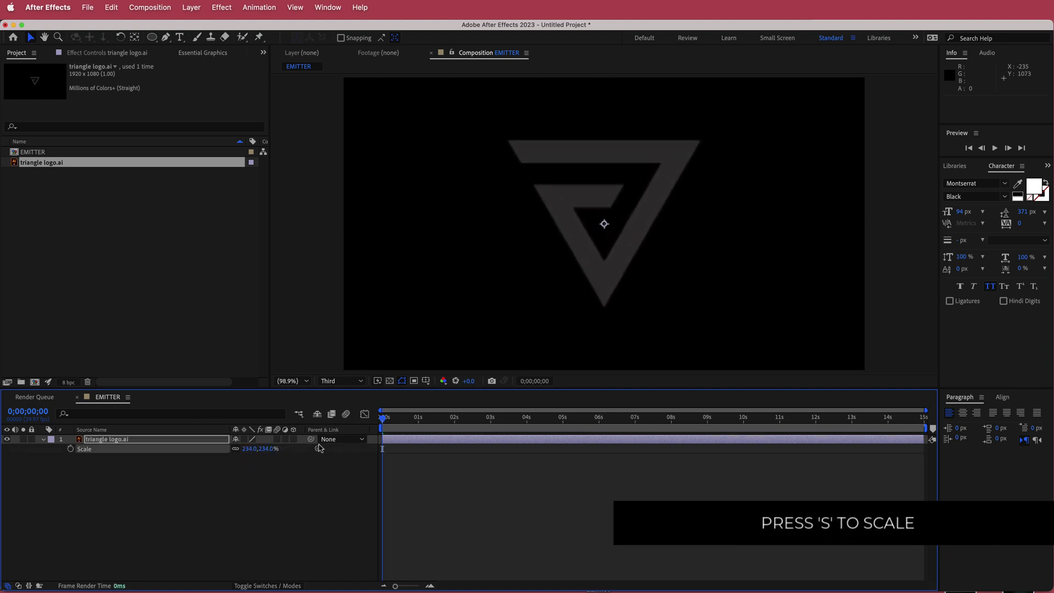
pyautogui.click(245, 439)
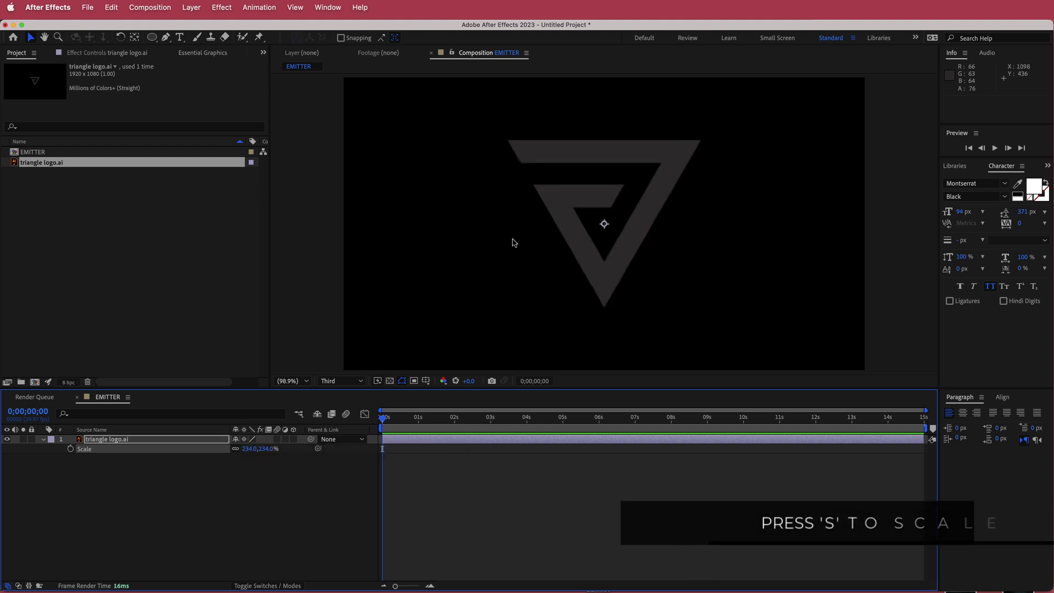
# Step: Apply Gradient Ramp to the triangle logo layer, running from Color Hunt's light blue #BBE1FA to the dark blue of the same palette
pyautogui.press('F3')
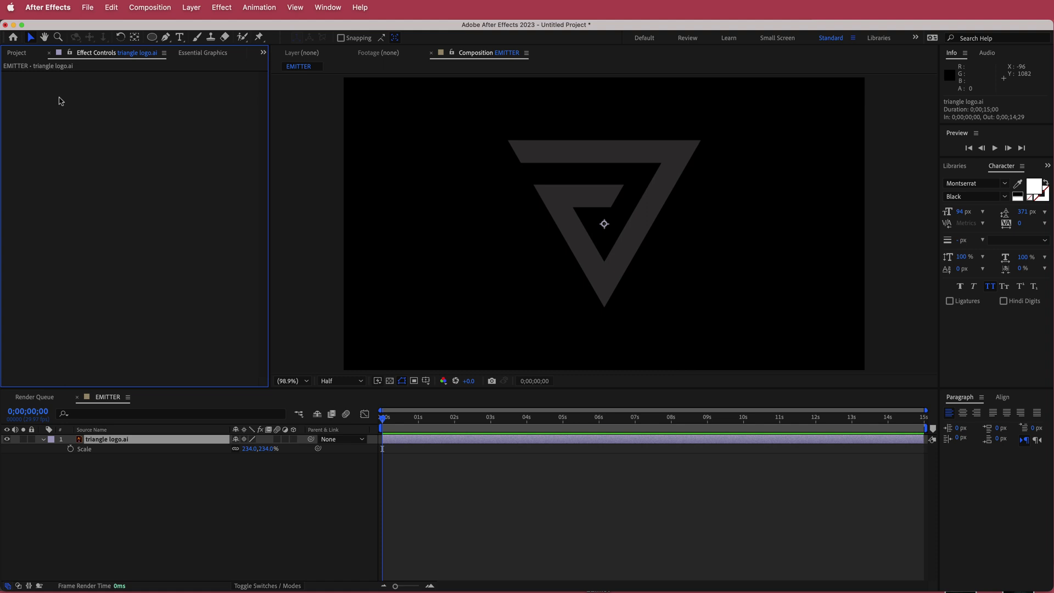
pyautogui.click(141, 485)
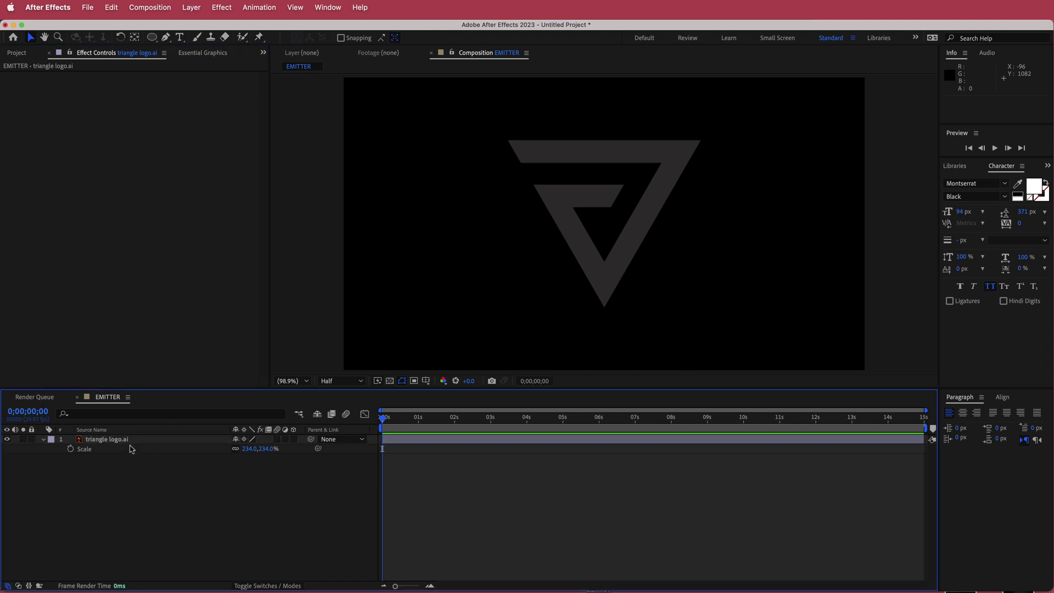
pyautogui.click(130, 446)
pyautogui.hotkey('ctrl', 'space')
pyautogui.write('ramp')
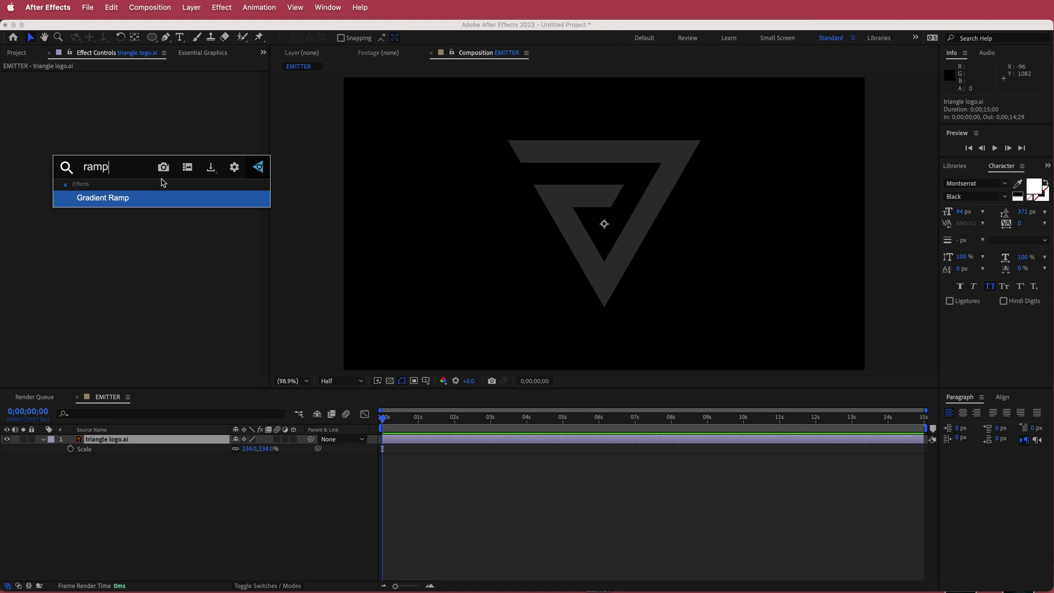
pyautogui.press('Return')
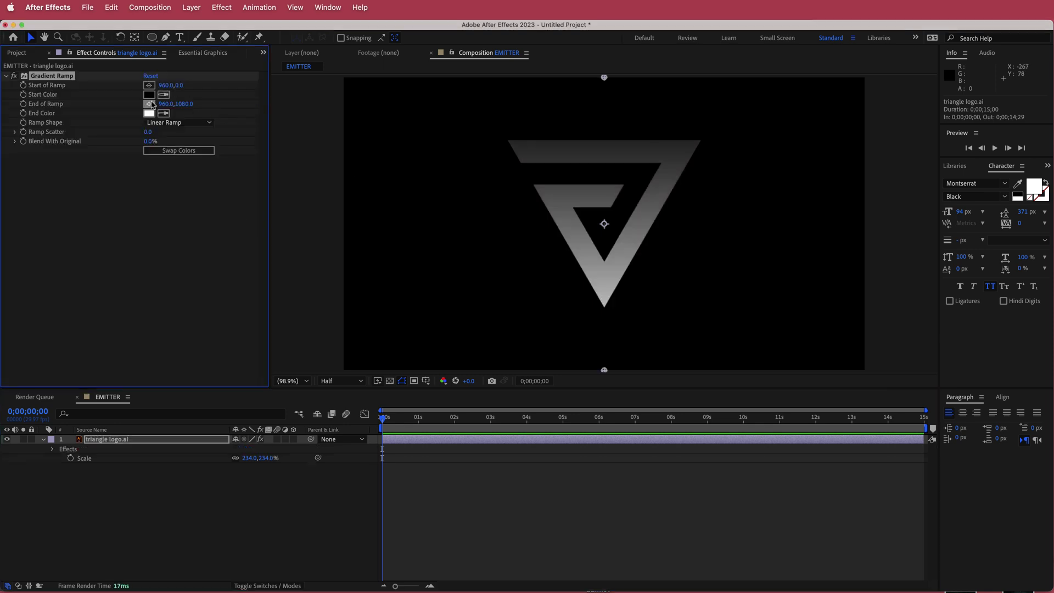
pyautogui.press('super+Tab')
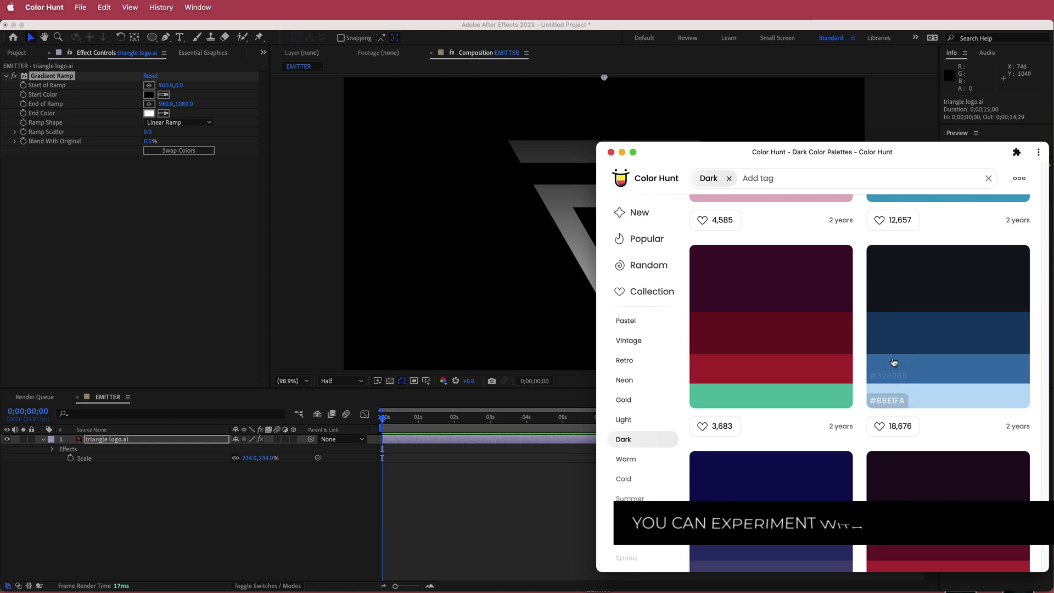
pyautogui.click(886, 402)
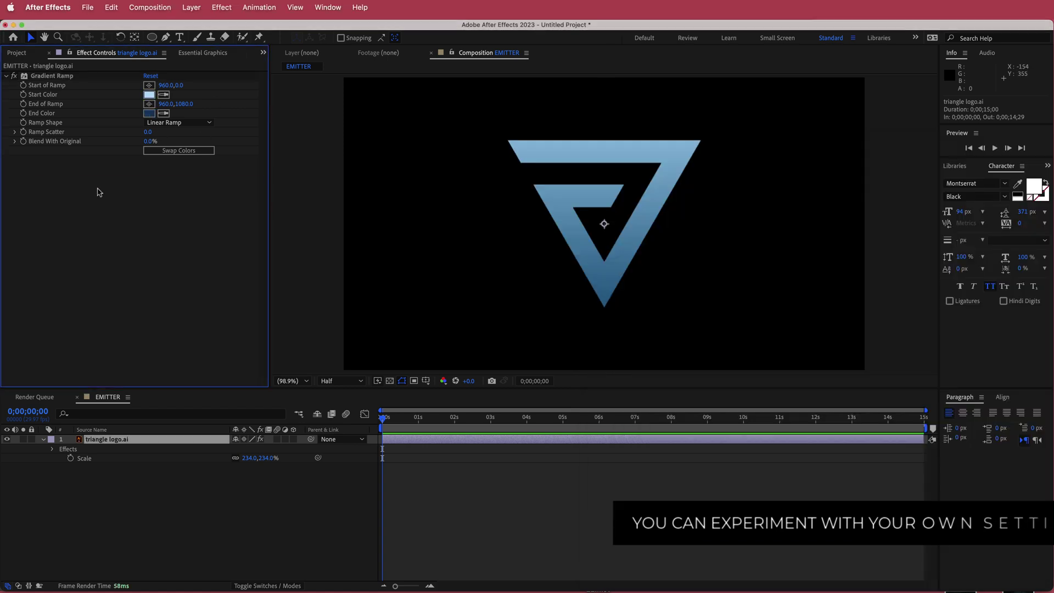
# Step: Apply Bevel Alpha to the triangle logo layer and set its edge thickness to 8
pyautogui.hotkey('ctrl', 'space')
pyautogui.write('bevel')
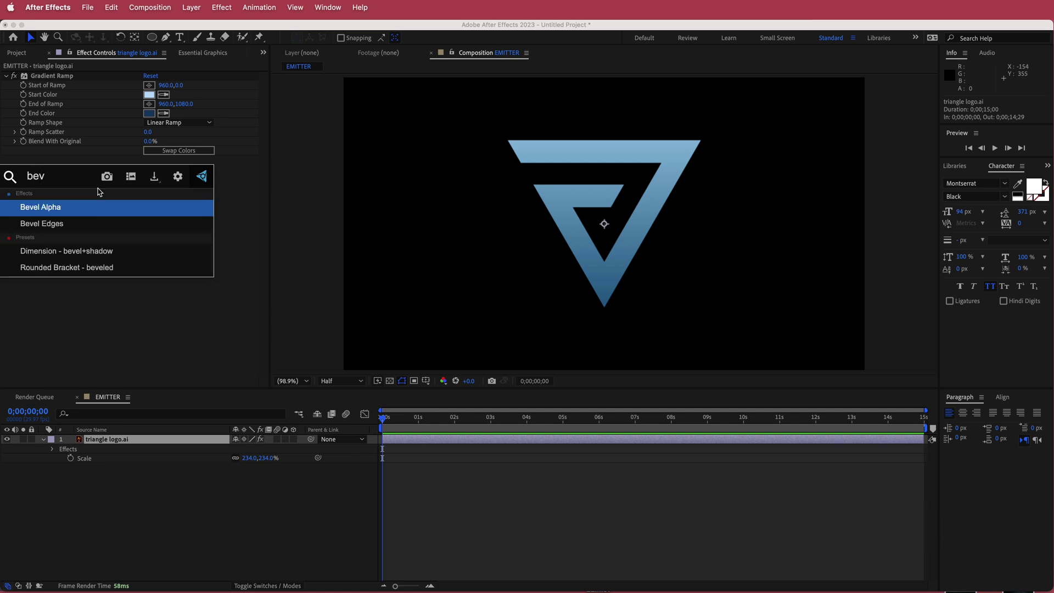
pyautogui.press('Return')
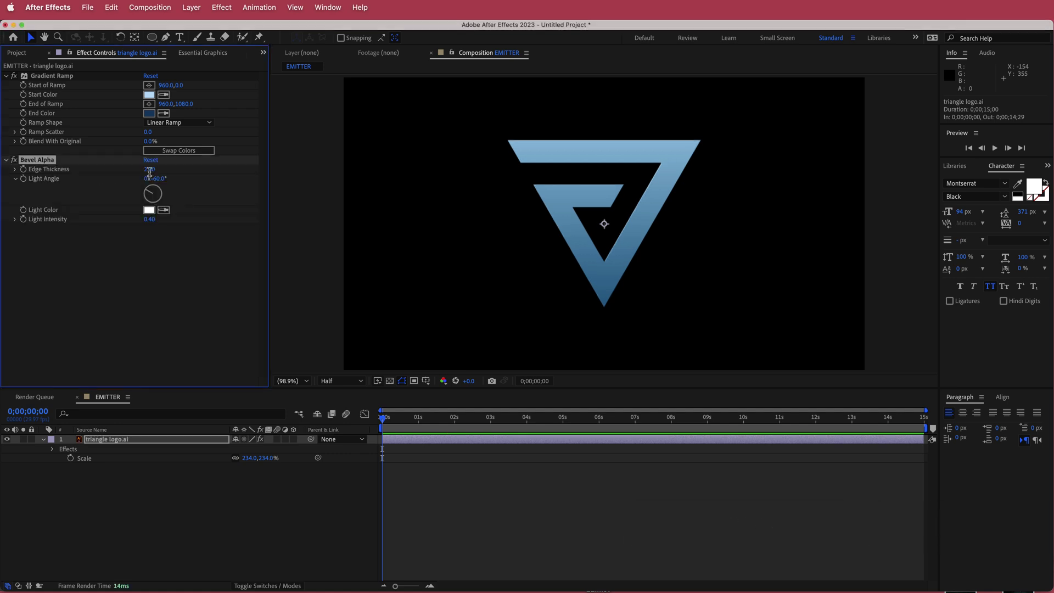
pyautogui.click(149, 169)
pyautogui.write('6')
pyautogui.press('Return')
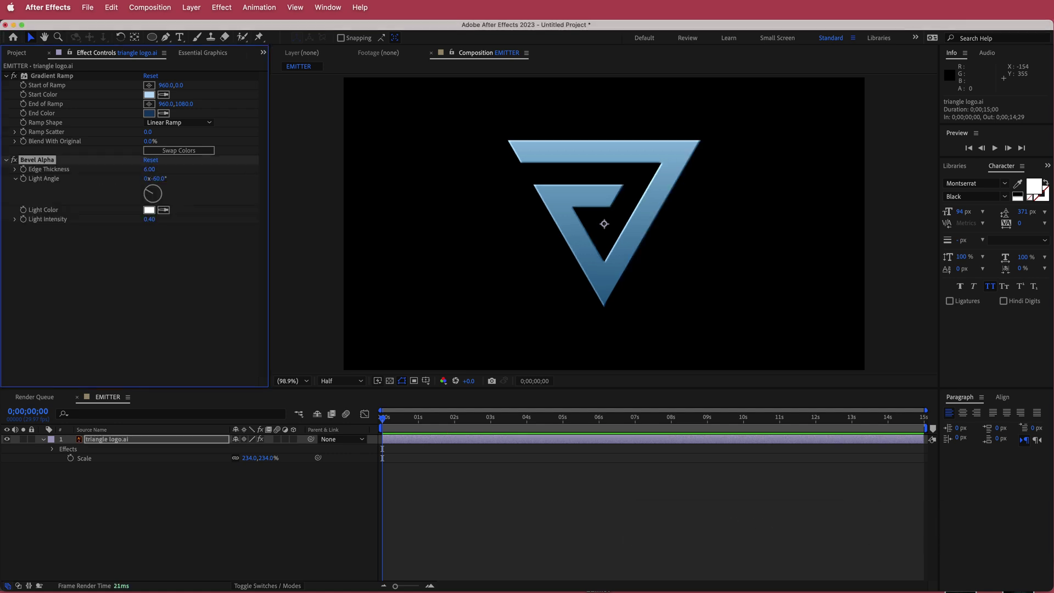
pyautogui.click(152, 171)
pyautogui.write('8')
pyautogui.press('Return')
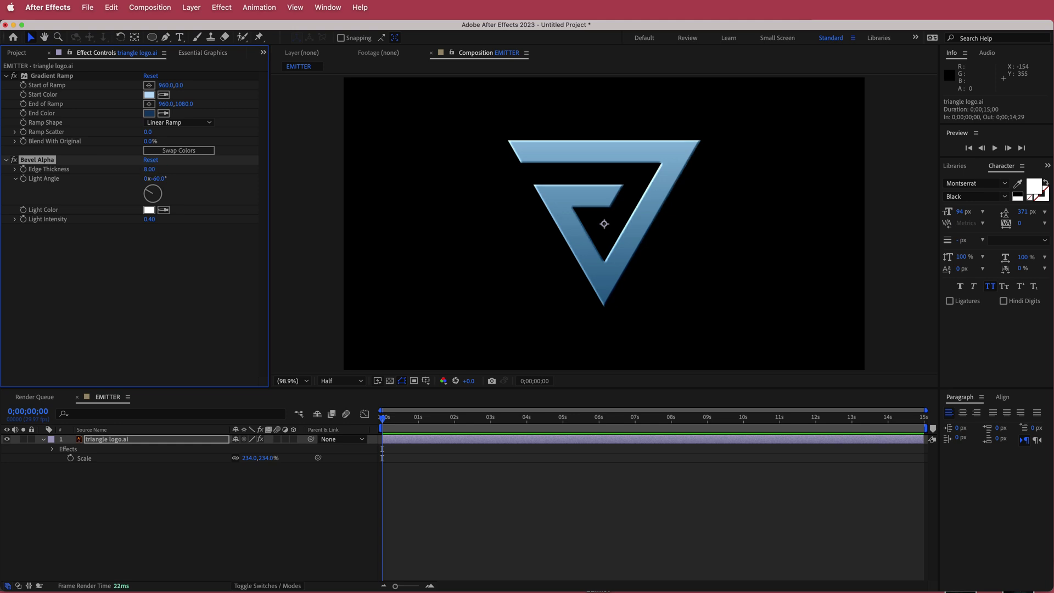
# Step: Set the Bevel Alpha light intensity to 1 and its edge thickness to 6
pyautogui.click(150, 219)
pyautogui.write('1')
pyautogui.press('Return')
pyautogui.click(150, 170)
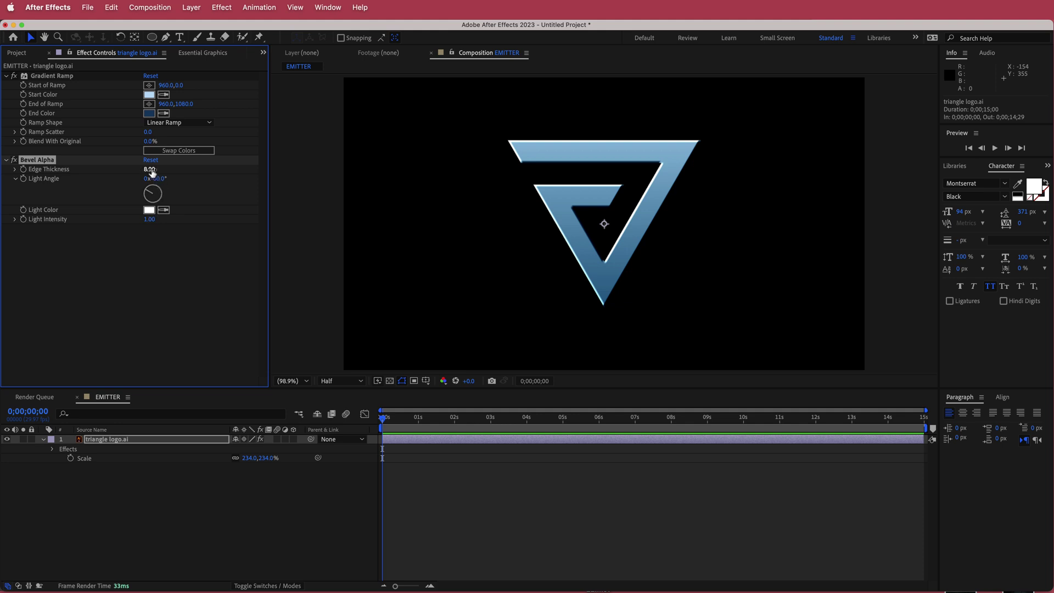
pyautogui.write('6')
pyautogui.press('Return')
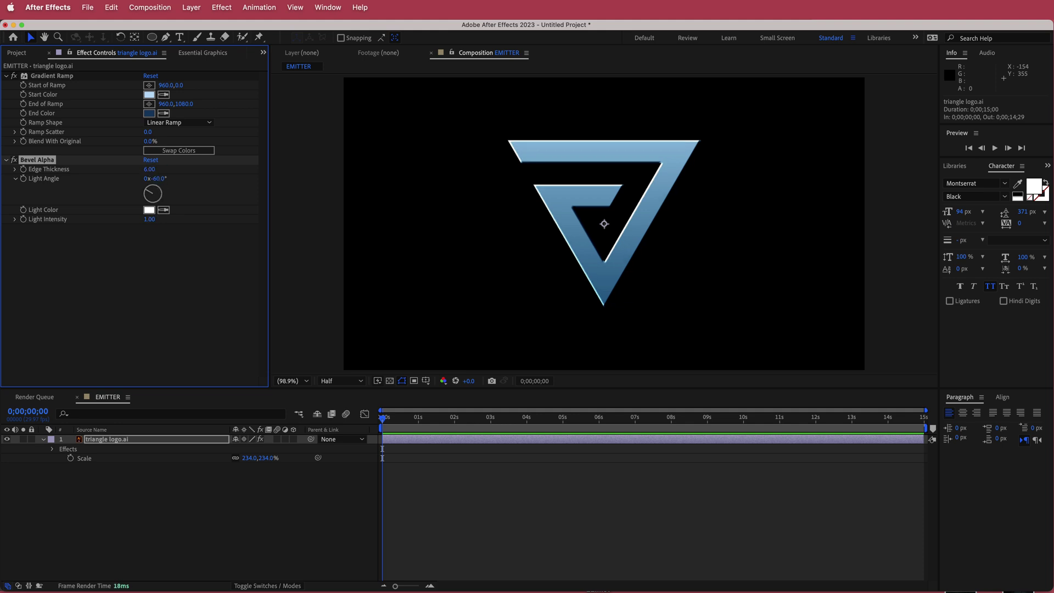
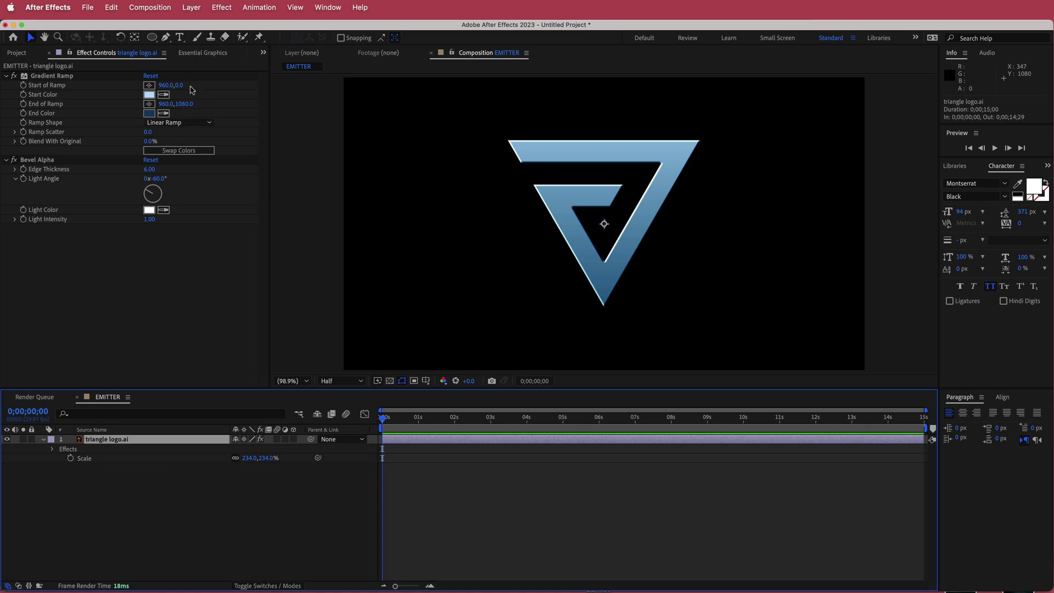
# Step: Pre-compose the triangle logo layer as LOGO, moving all attributes into the new composition
pyautogui.click(193, 8)
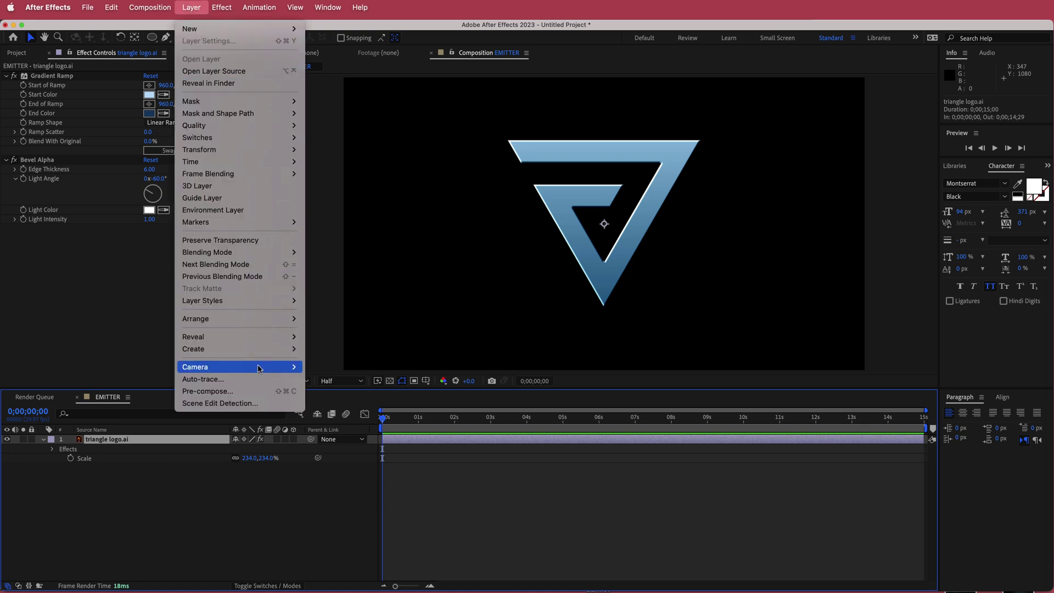
pyautogui.click(208, 390)
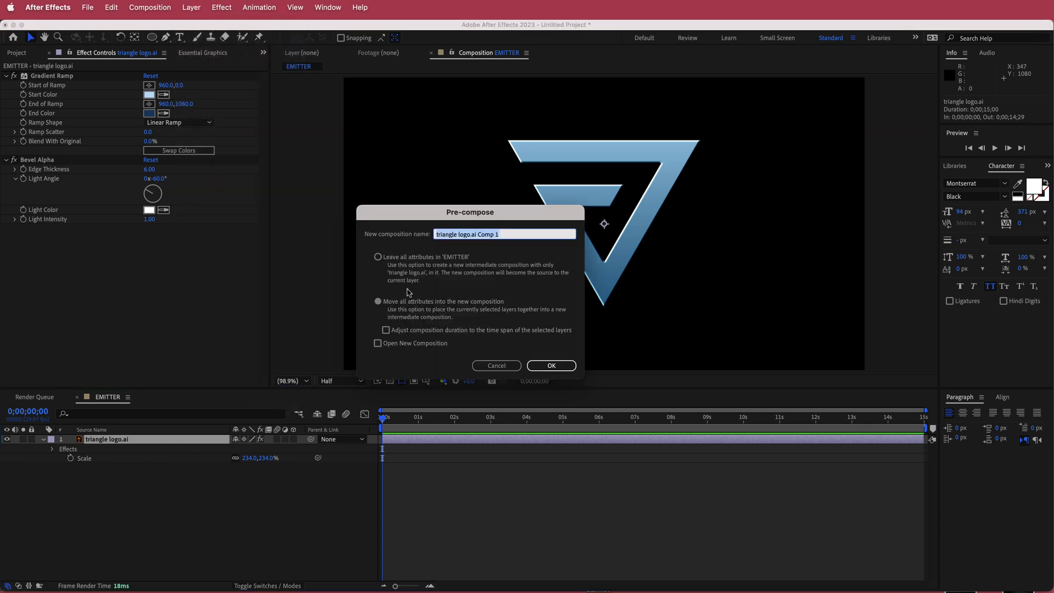
pyautogui.write('LOGO')
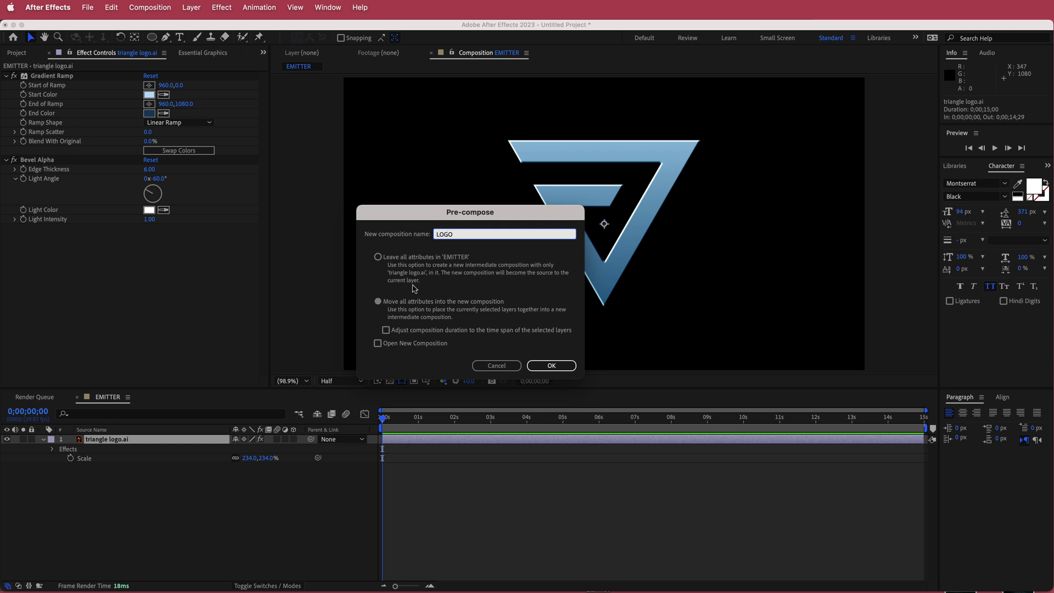
pyautogui.click(552, 365)
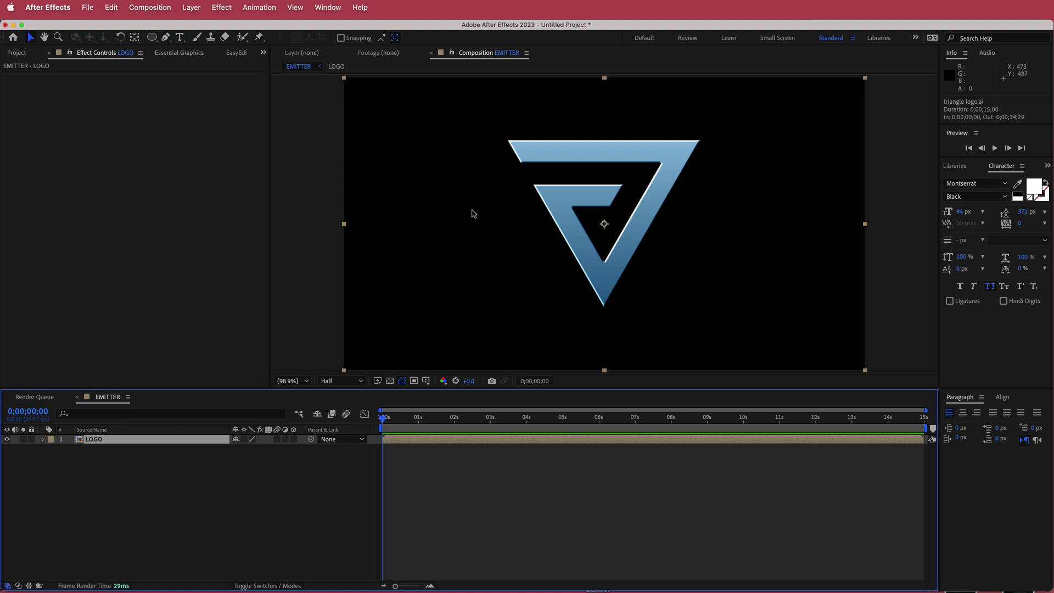
# Step: Draw a tall rectangular mask about 204 × 834 px on the LOGO layer, in the empty area left of the logo
pyautogui.moveTo(152, 37); pyautogui.dragTo(181, 51)
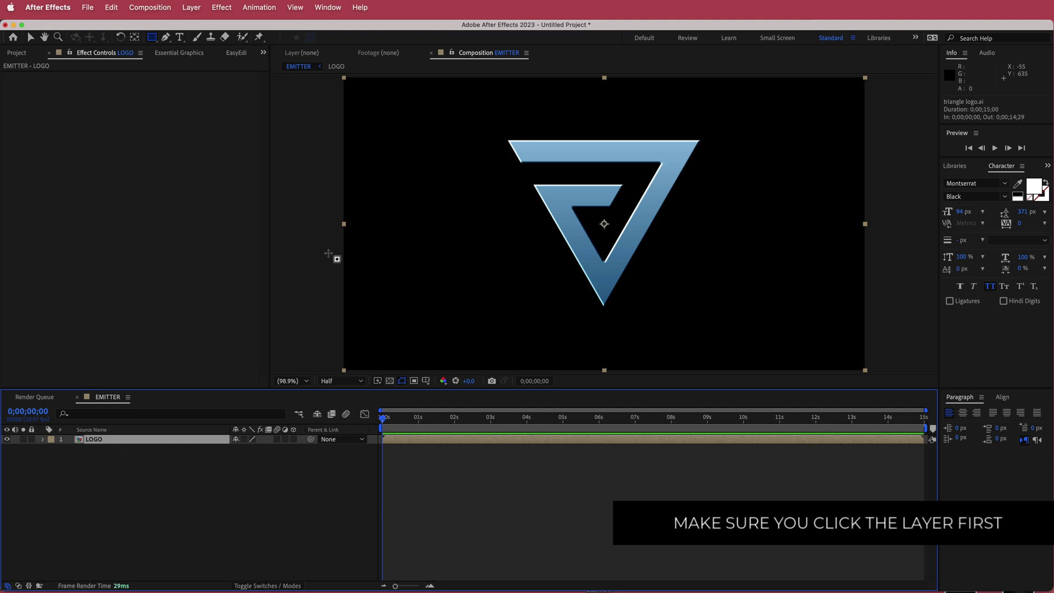
pyautogui.click(372, 106)
pyautogui.moveTo(372, 106); pyautogui.dragTo(427, 331)
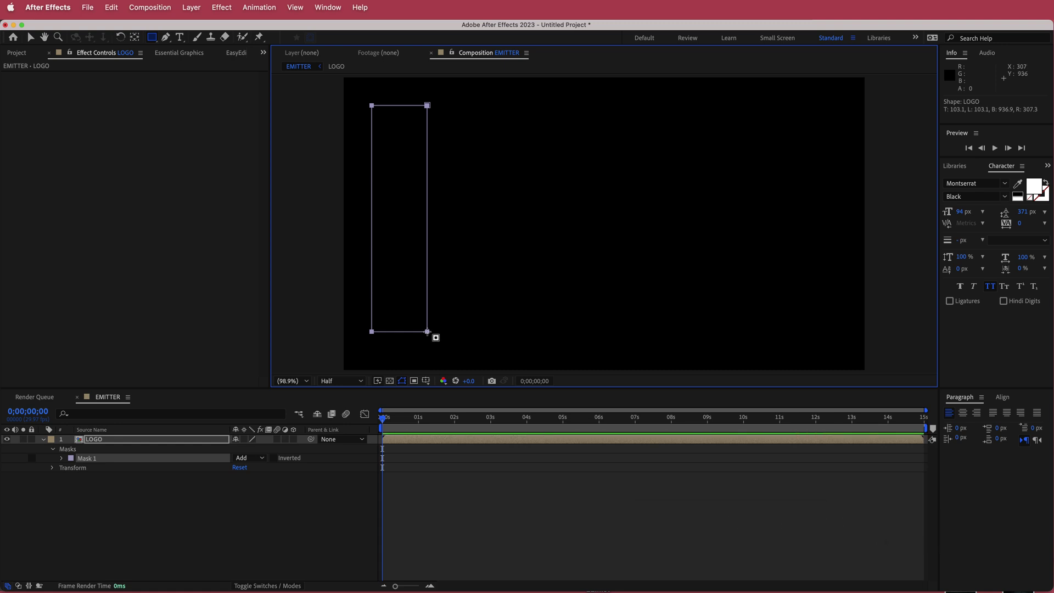
# Step: Set the feather of the LOGO layer's mask to 70 pixels
pyautogui.click(61, 457)
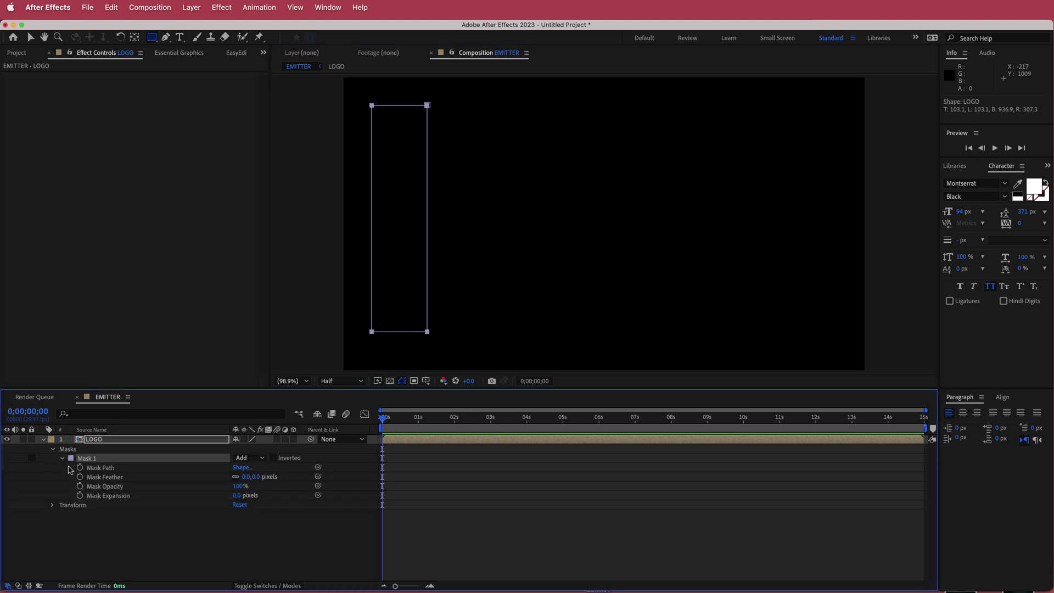
pyautogui.click(246, 478)
pyautogui.write('70')
pyautogui.press('Return')
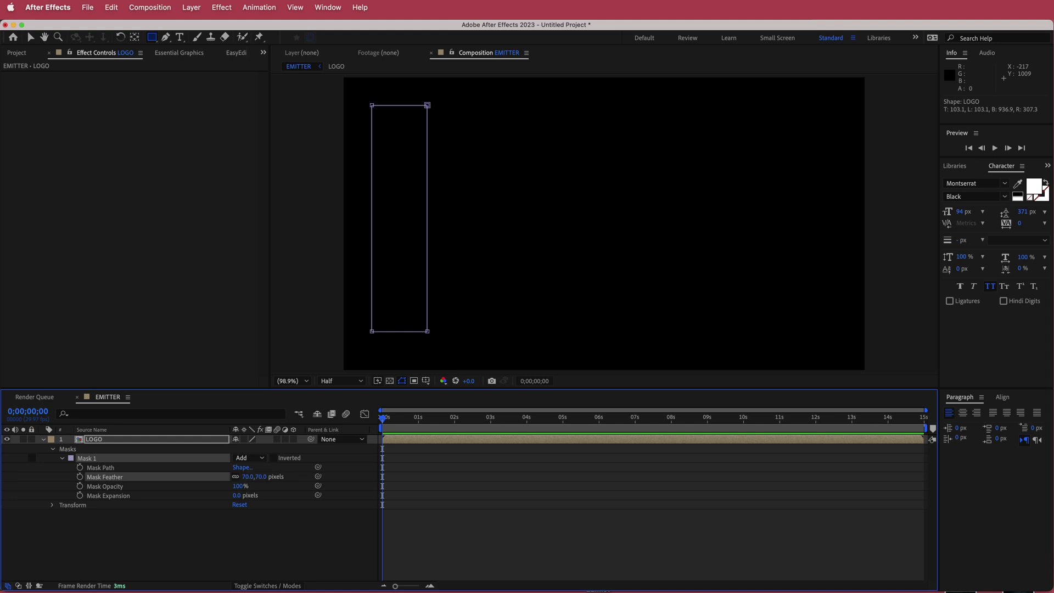
# Step: Animate the LOGO mask path between keyframes at 0 and 6 seconds, moving the mask horizontally across to the logo's right side
pyautogui.click(80, 468)
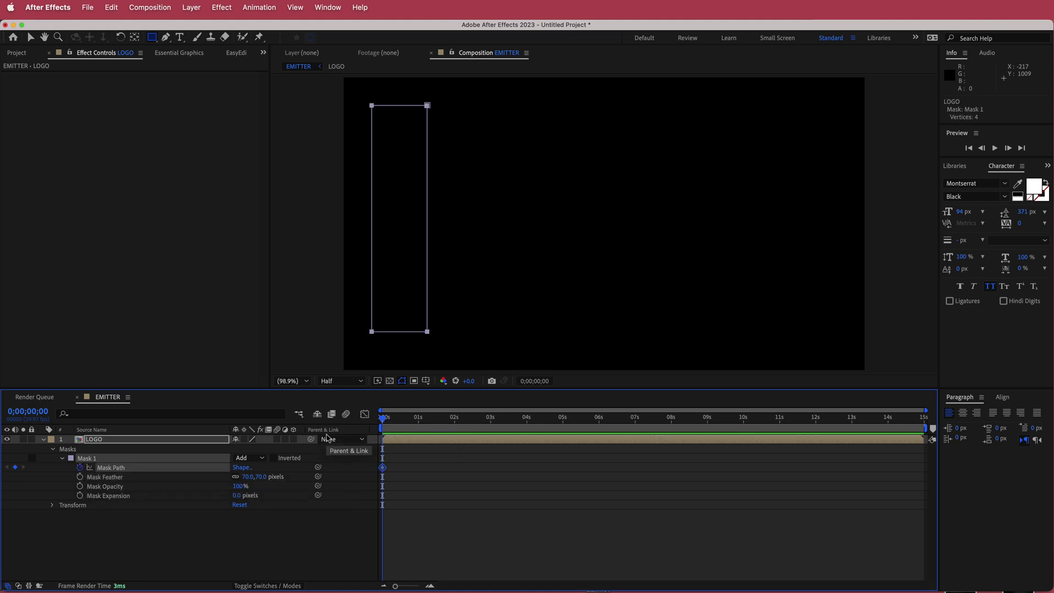
pyautogui.moveTo(383, 422); pyautogui.dragTo(599, 421)
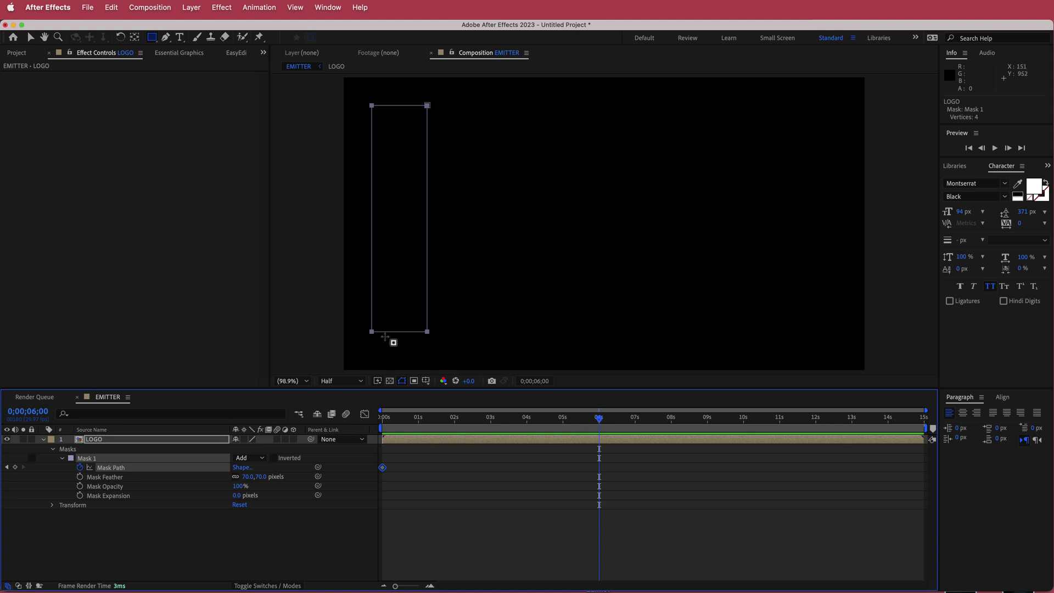
pyautogui.press('v')
pyautogui.moveTo(393, 336); pyautogui.dragTo(769, 331)
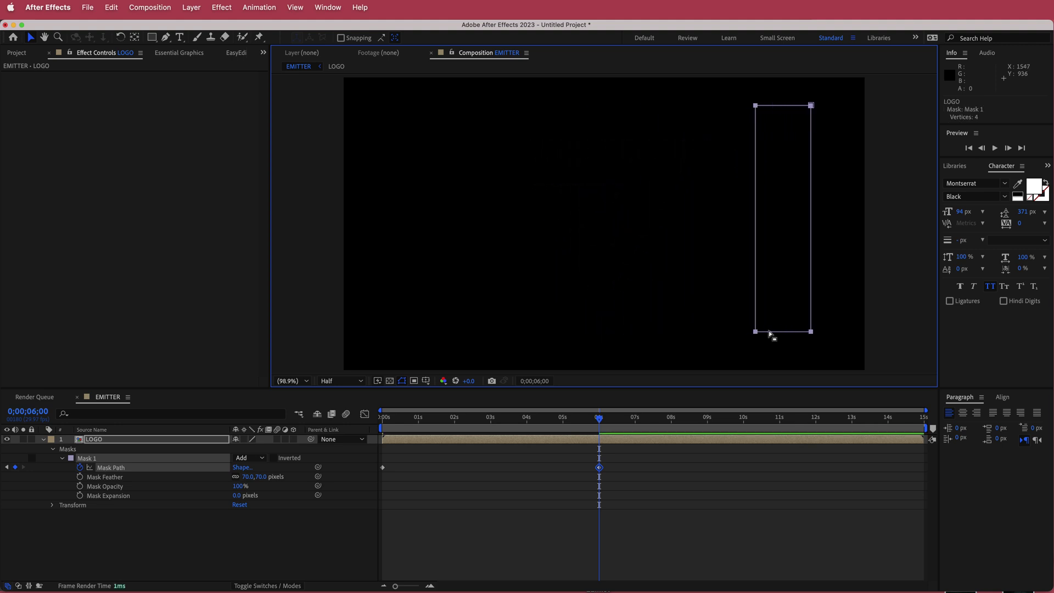
pyautogui.moveTo(598, 418); pyautogui.dragTo(381, 428)
pyautogui.press('space')
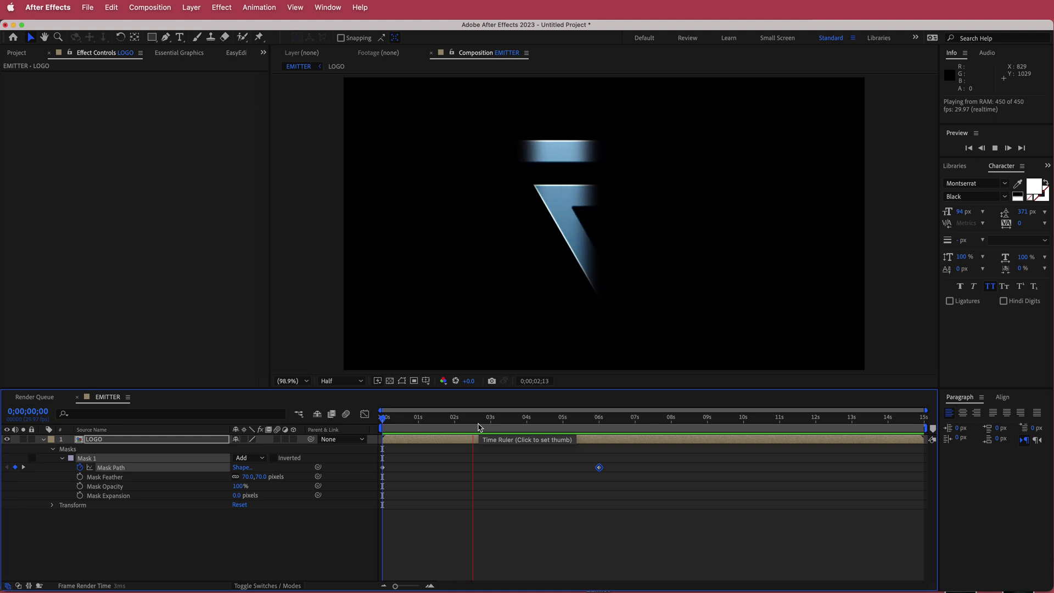
pyautogui.press('space')
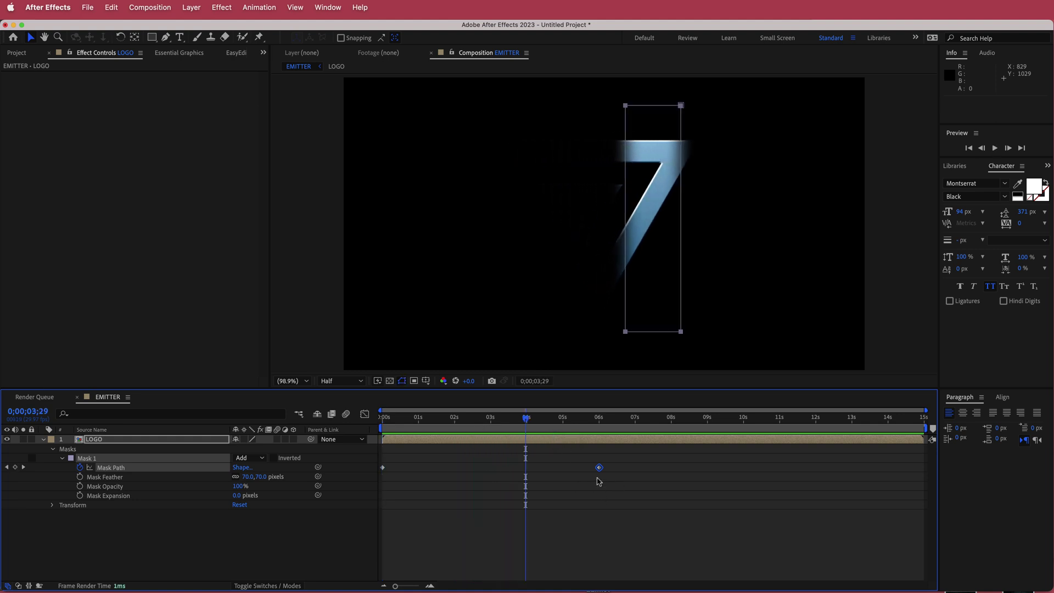
# Step: Create a 1920 × 1080, 29.97 fps composition named LOGO-ANIMATION with a duration of 15 seconds
pyautogui.click(16, 53)
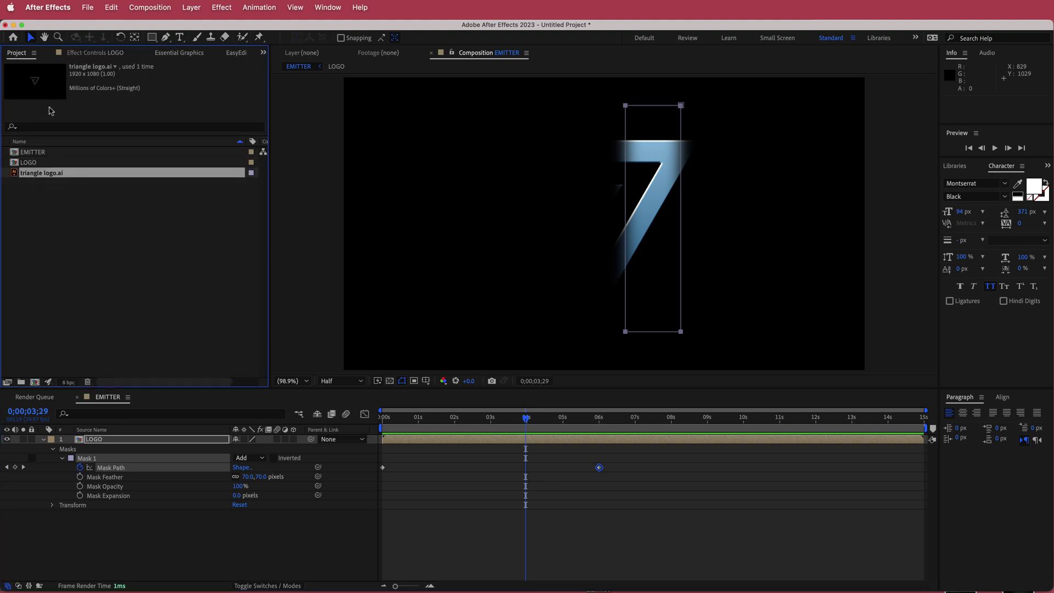
pyautogui.click(35, 381)
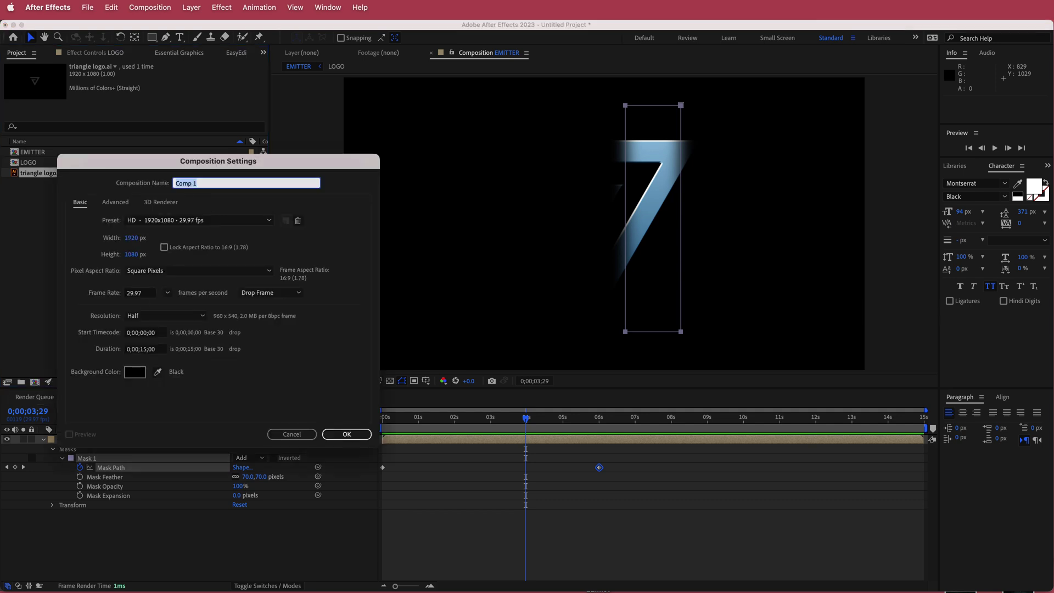
pyautogui.write('LOGO-ANIMATION')
pyautogui.click(347, 434)
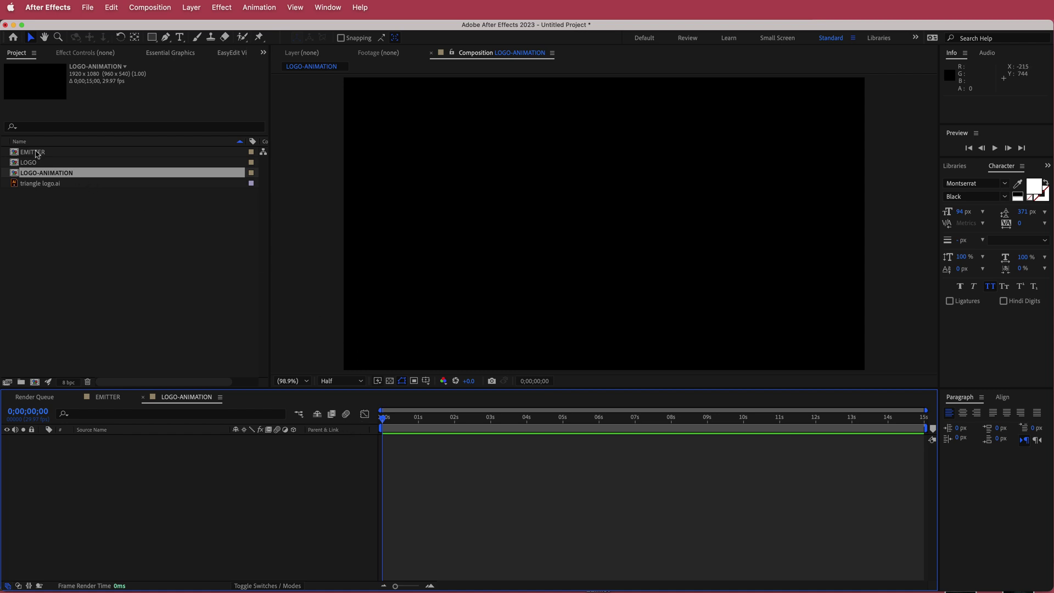
# Step: Add the EMITTER composition to LOGO-ANIMATION and make it a 3D layer
pyautogui.moveTo(36, 154); pyautogui.dragTo(134, 460)
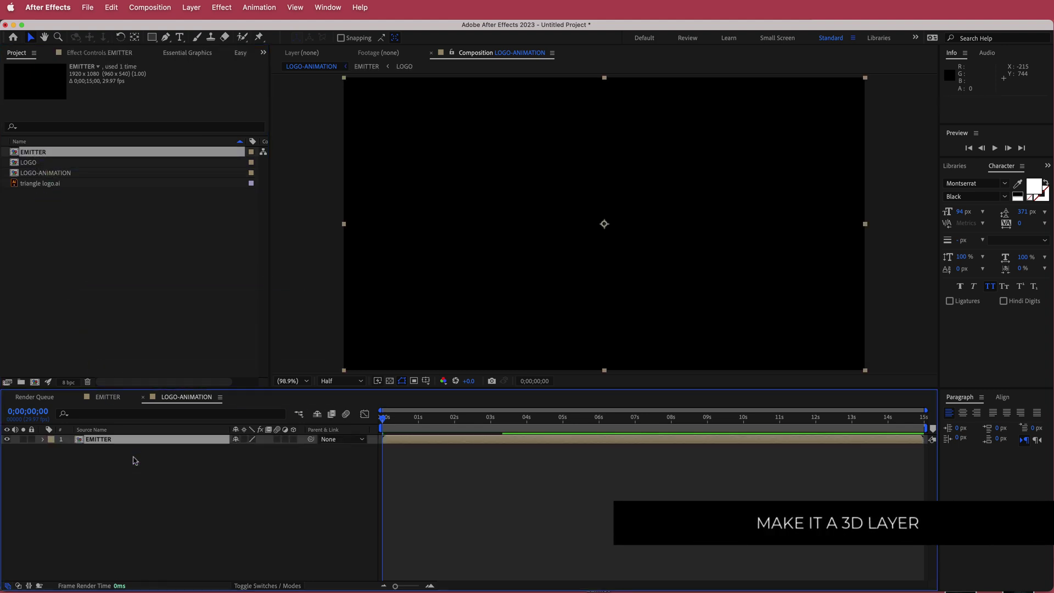
pyautogui.moveTo(389, 427)
pyautogui.mouseDown()
pyautogui.moveTo(576, 425)
pyautogui.moveTo(465, 425)
pyautogui.mouseUp()
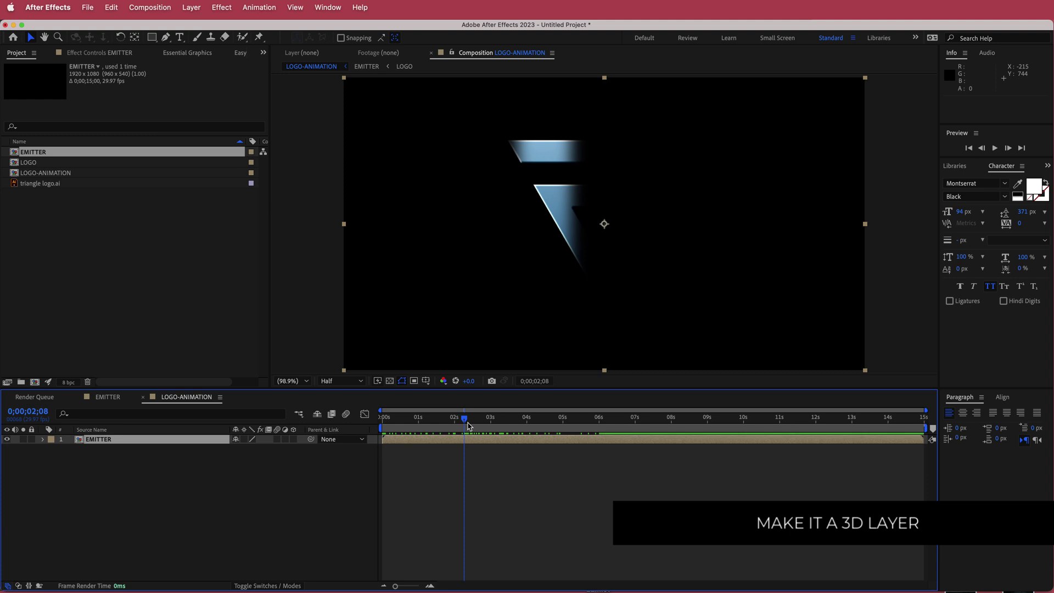
pyautogui.click(294, 440)
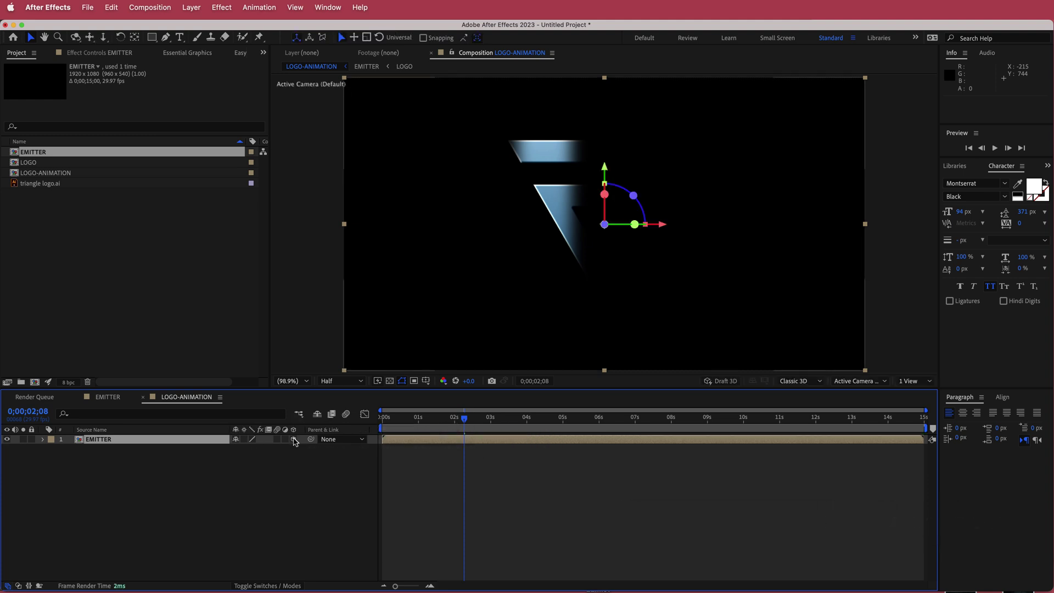
pyautogui.click(274, 585)
pyautogui.click(274, 585)
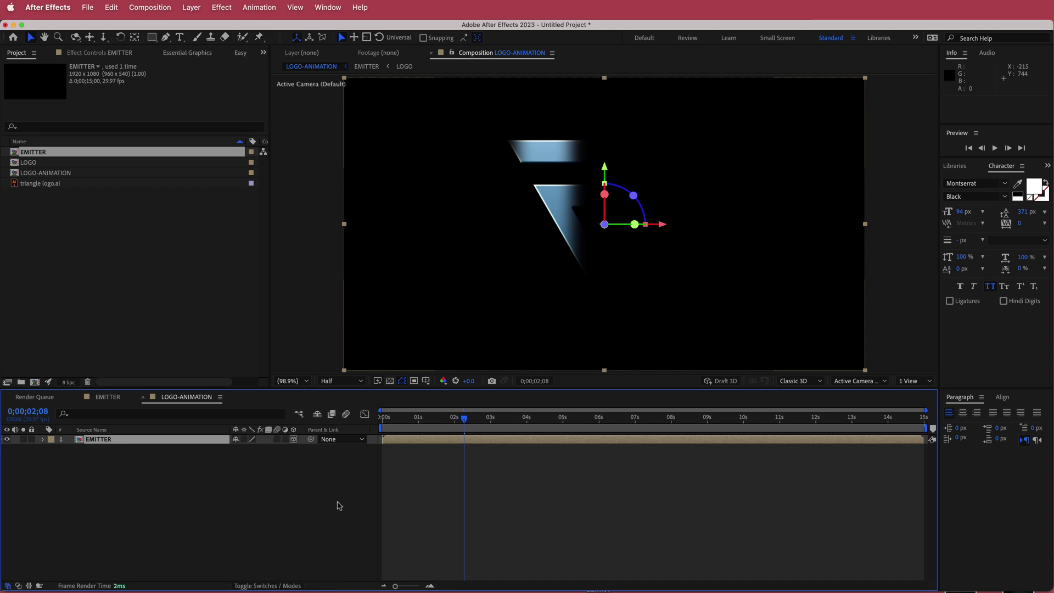
# Step: Create a black 1920 × 1080 px solid named BG and place it below the EMITTER layer
pyautogui.rightClick(302, 443)
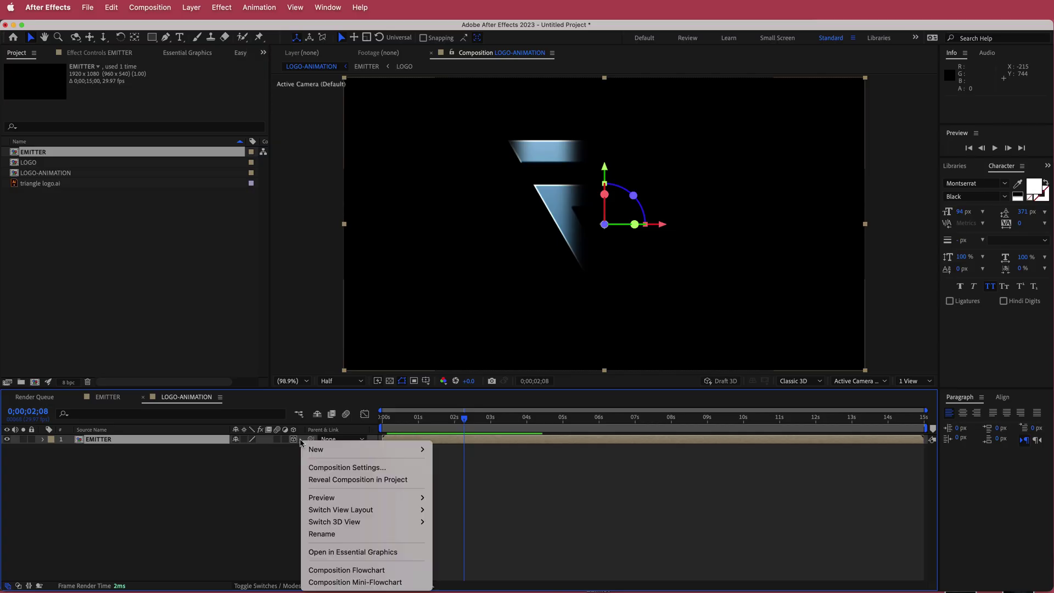
pyautogui.moveTo(340, 449)
pyautogui.click(492, 476)
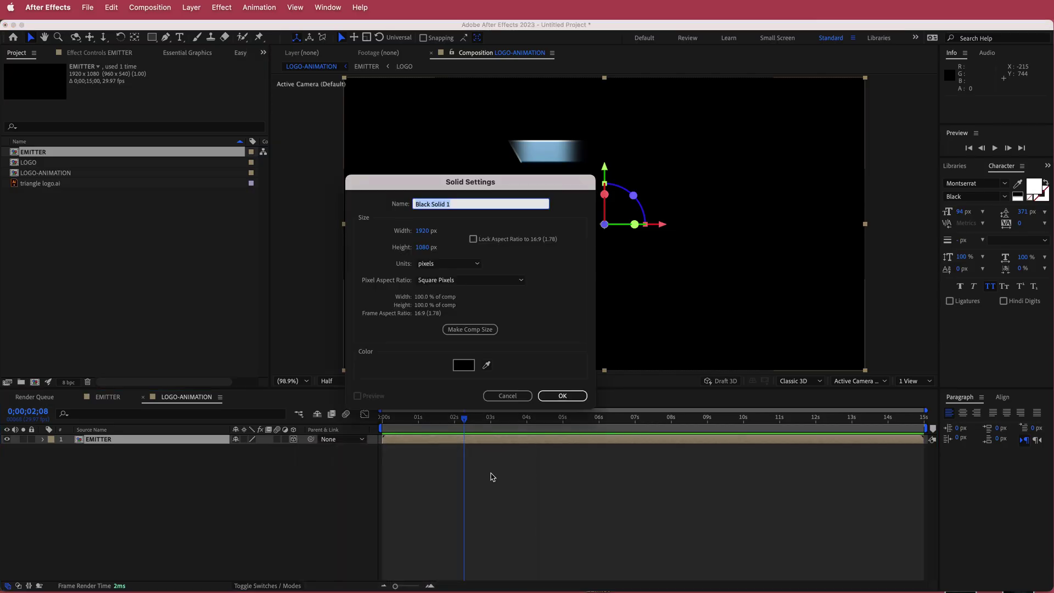
pyautogui.write('BG')
pyautogui.press('Return')
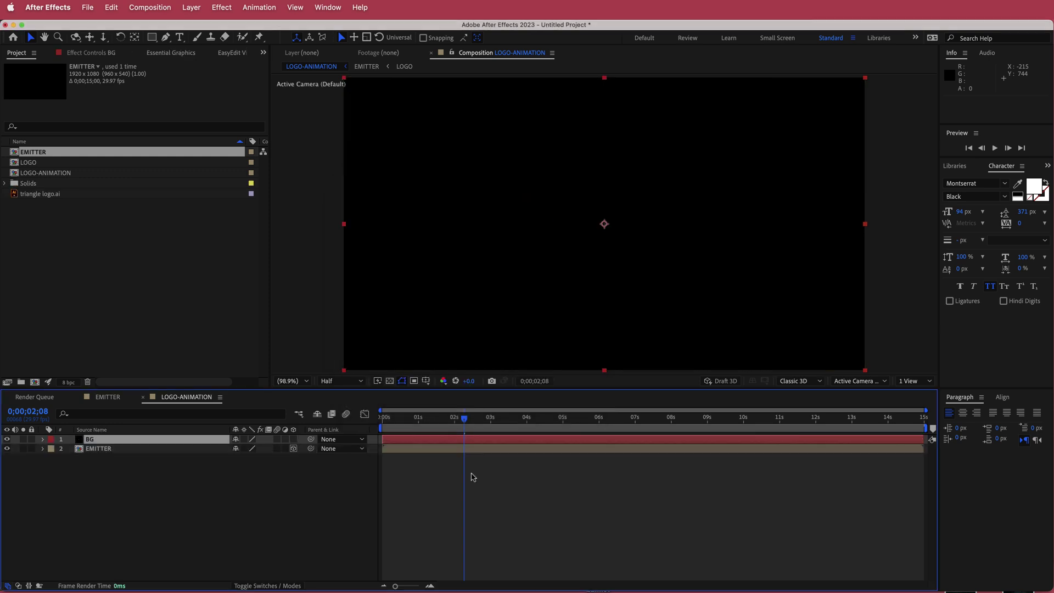
pyautogui.moveTo(127, 439); pyautogui.dragTo(125, 451)
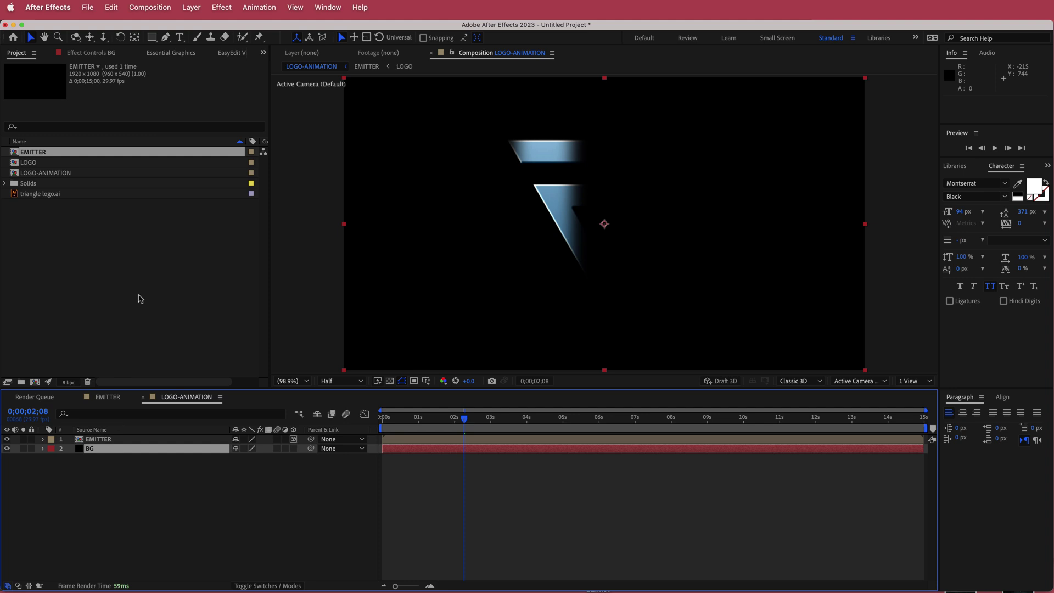
# Step: Apply the Gradient Ramp effect to the BG layer
pyautogui.hotkey('ctrl', 'space')
pyautogui.write('ramp')
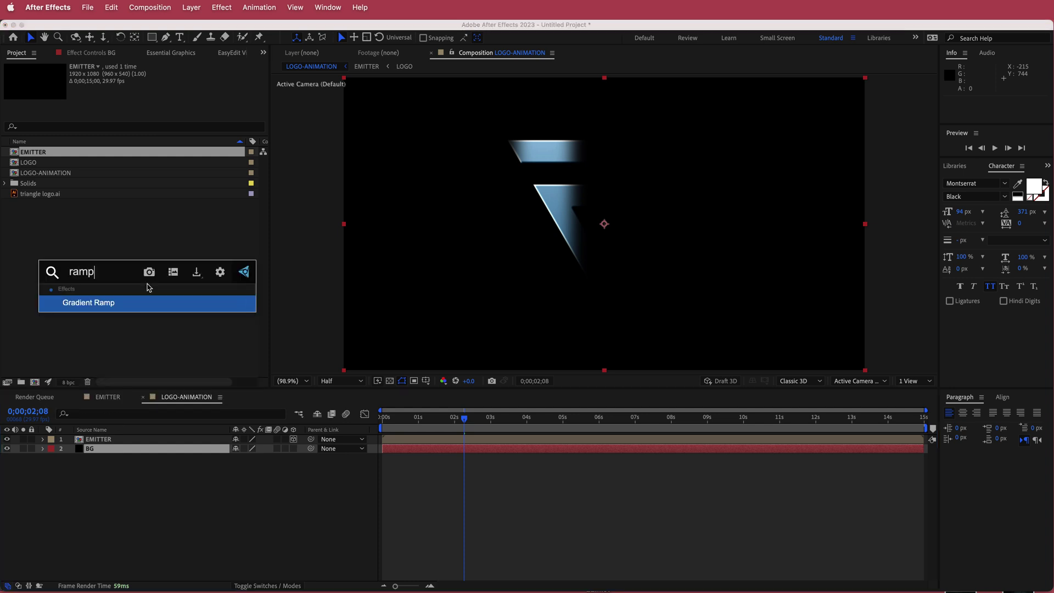
pyautogui.press('Return')
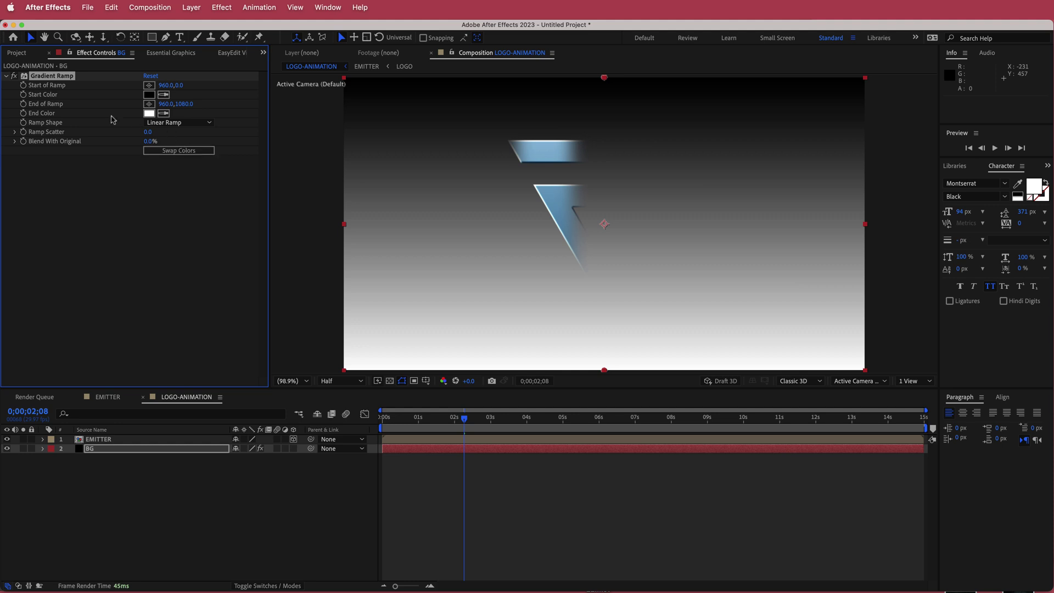
# Step: Set the Gradient Ramp's start color to dark blue and its end color to #1B262C, both copied from the same Color Hunt palette
pyautogui.press('super+Tab')
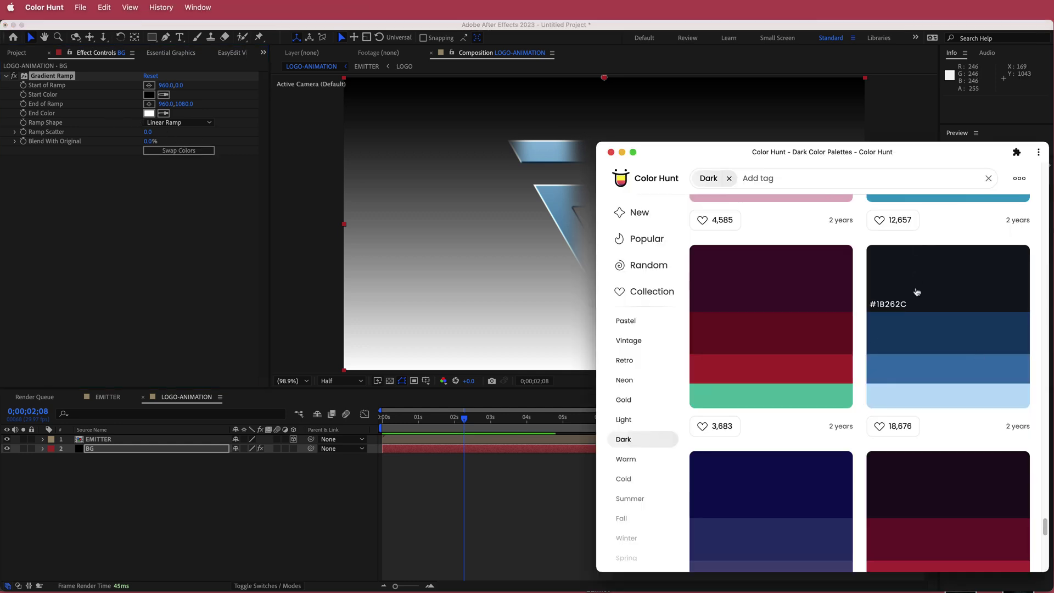
pyautogui.click(891, 304)
pyautogui.press('super+Tab')
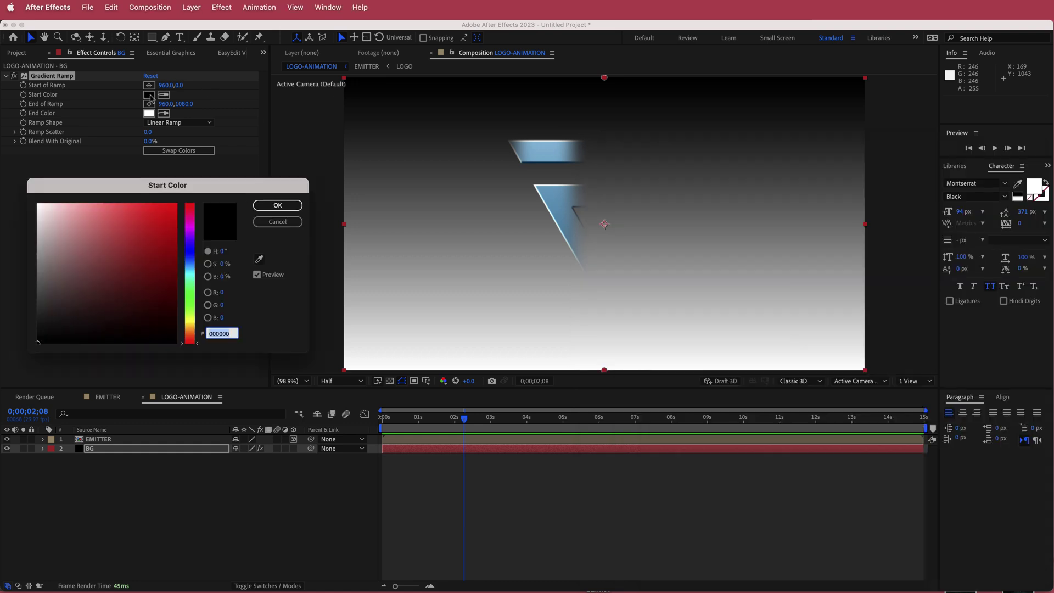
pyautogui.write('#1B262C')
pyautogui.press('Return')
pyautogui.press('super+Tab')
pyautogui.click(884, 348)
pyautogui.press('super+Tab')
pyautogui.press('super+v')
pyautogui.press('Return')
# Step: Move the Gradient Ramp's start point above the frame to about 956, -492
pyautogui.press(',')
pyautogui.press(',')
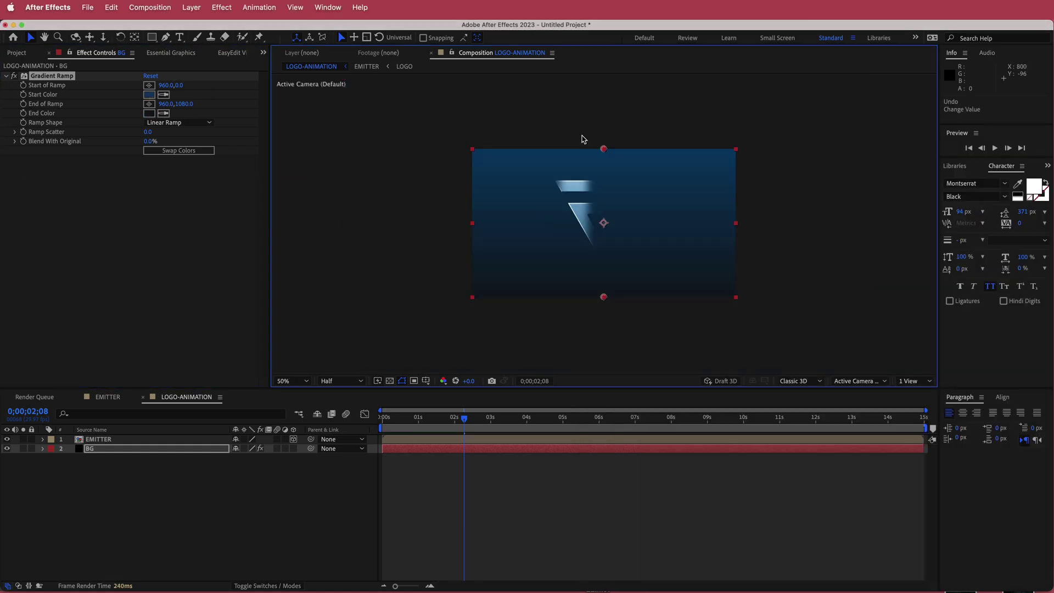
pyautogui.click(149, 86)
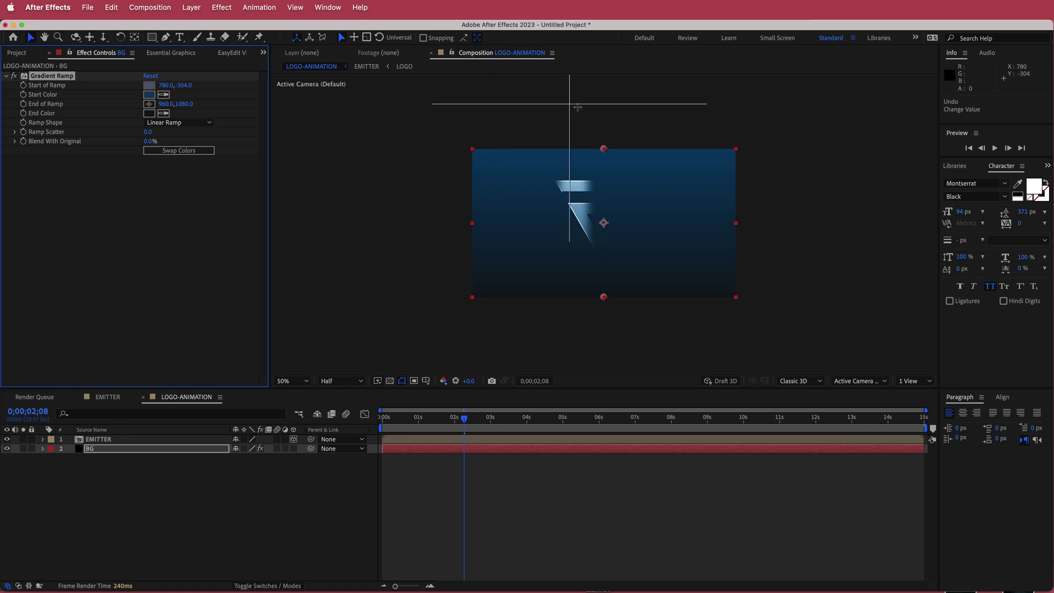
pyautogui.click(608, 99)
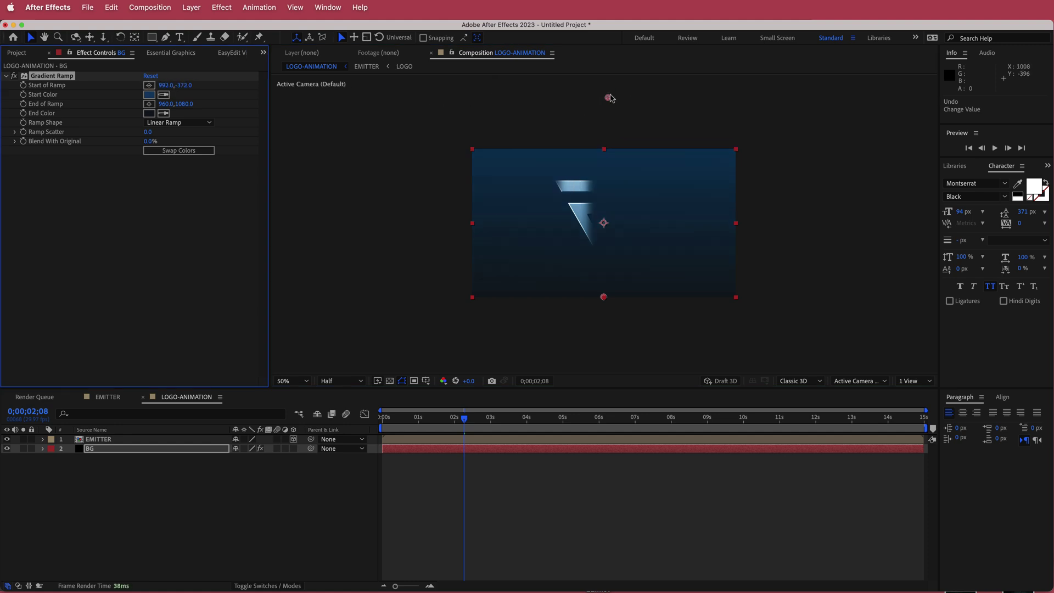
pyautogui.moveTo(607, 98); pyautogui.dragTo(604, 84)
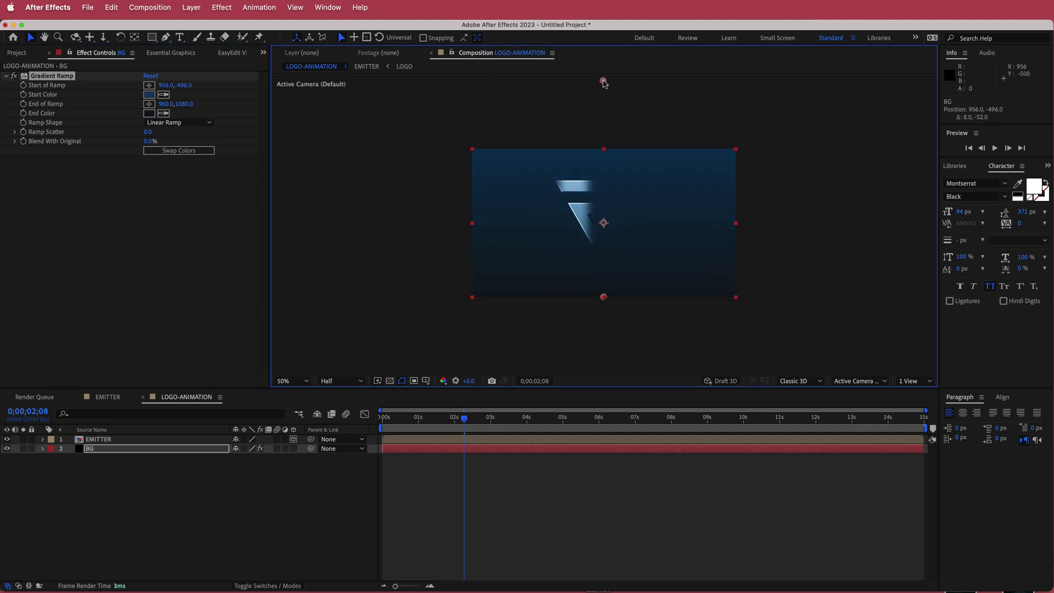
pyautogui.press('.')
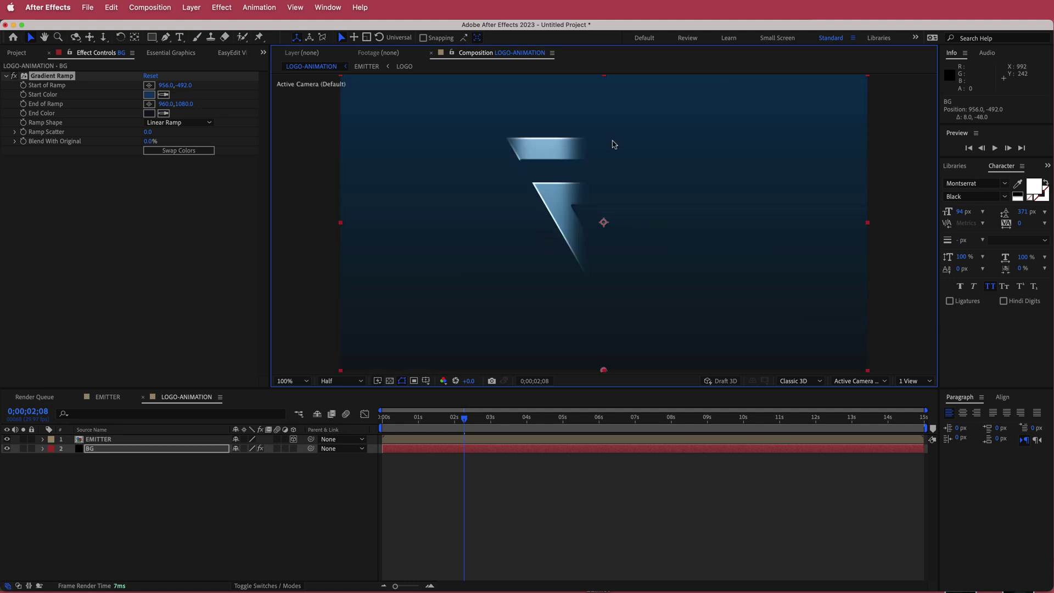
# Step: Create a black 1920 × 1080 px solid named PARTICULAR directly above the BG layer
pyautogui.rightClick(303, 442)
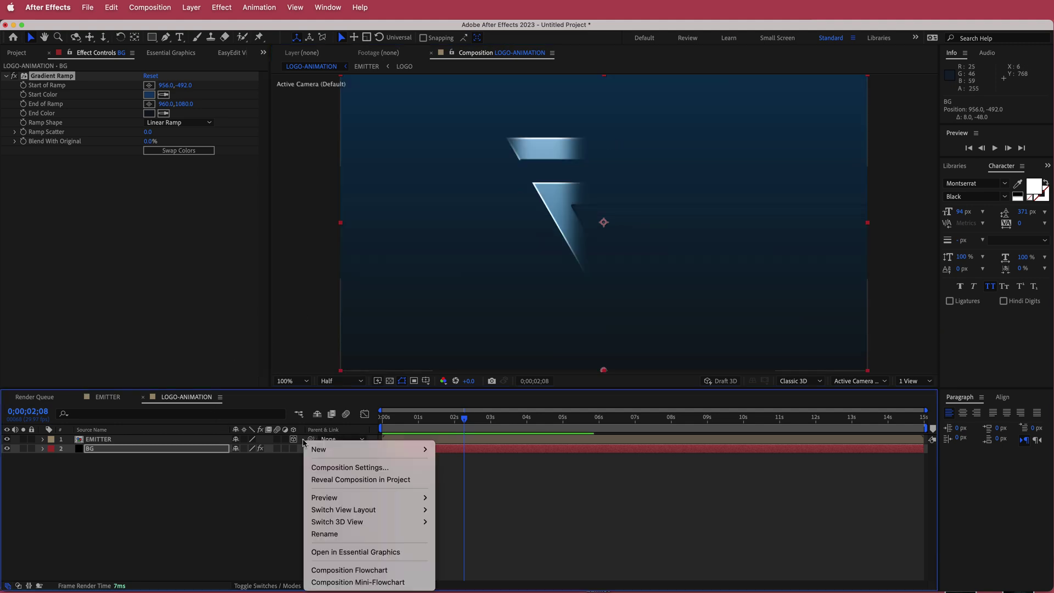
pyautogui.moveTo(332, 448)
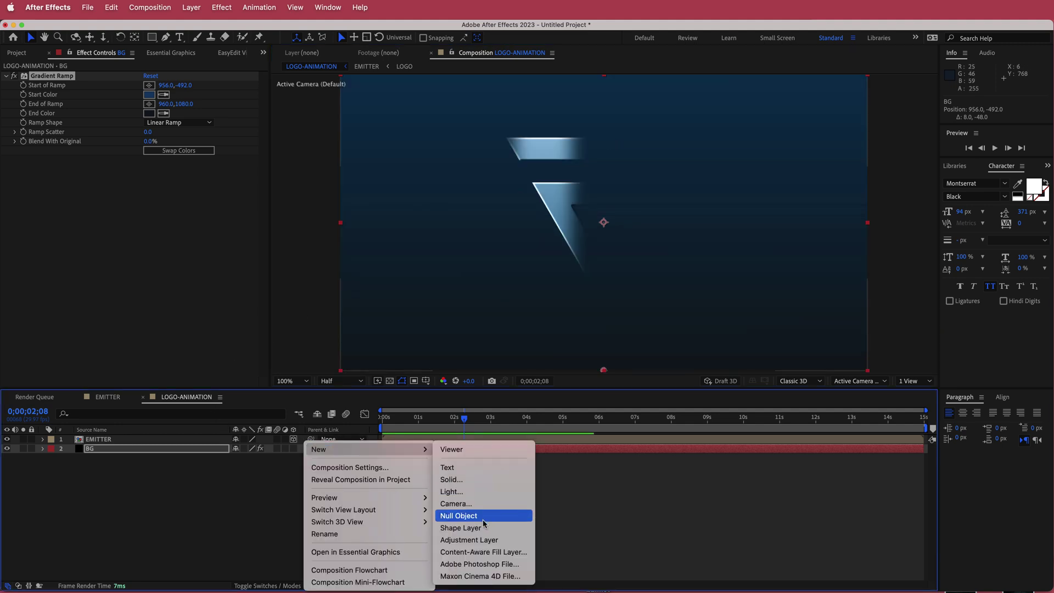
pyautogui.click(465, 482)
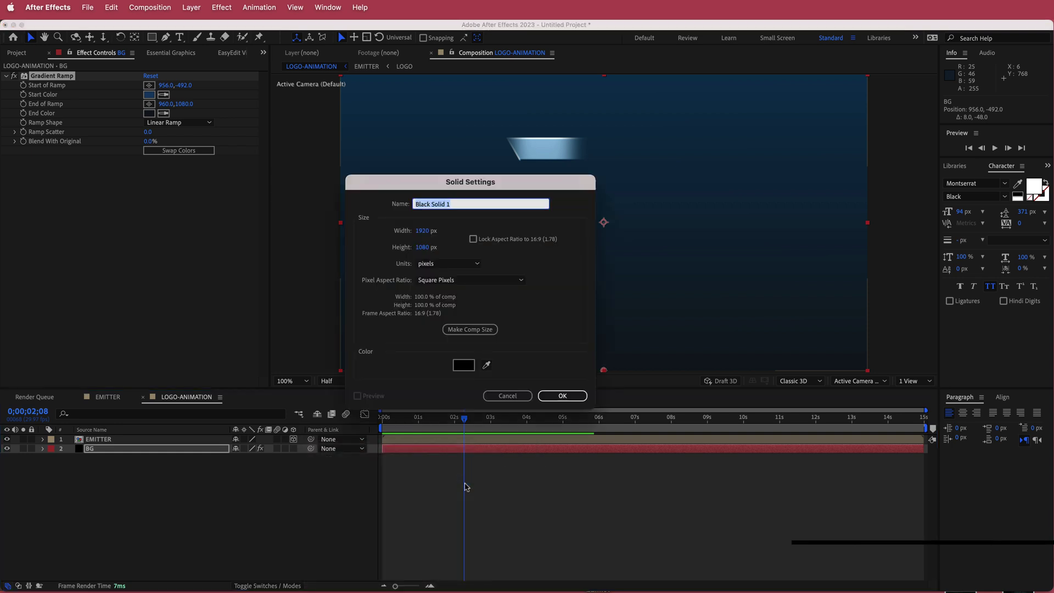
pyautogui.write('PARTICUL')
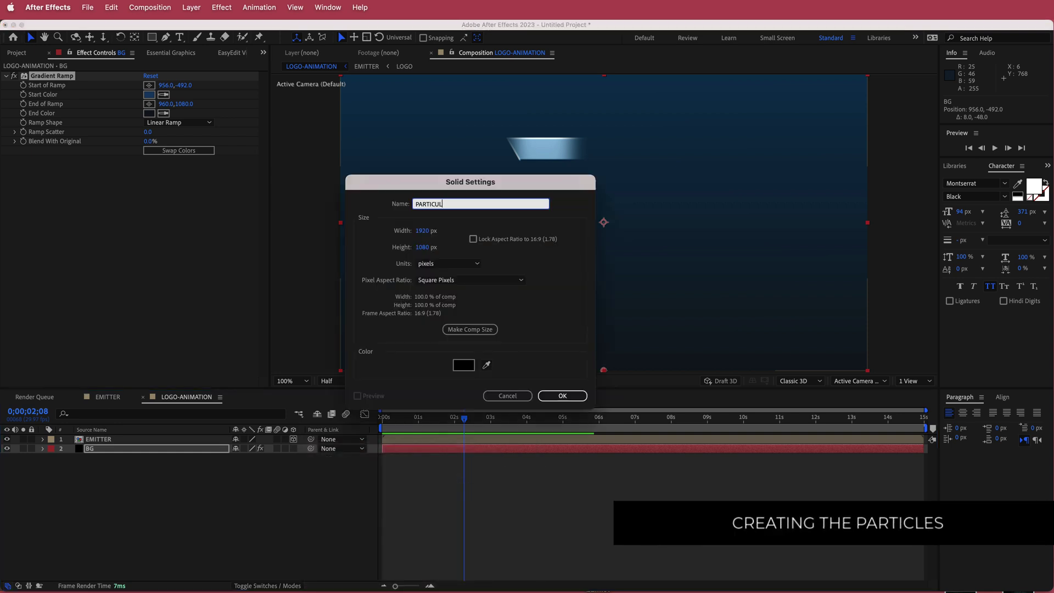
pyautogui.write('AR')
pyautogui.press('Return')
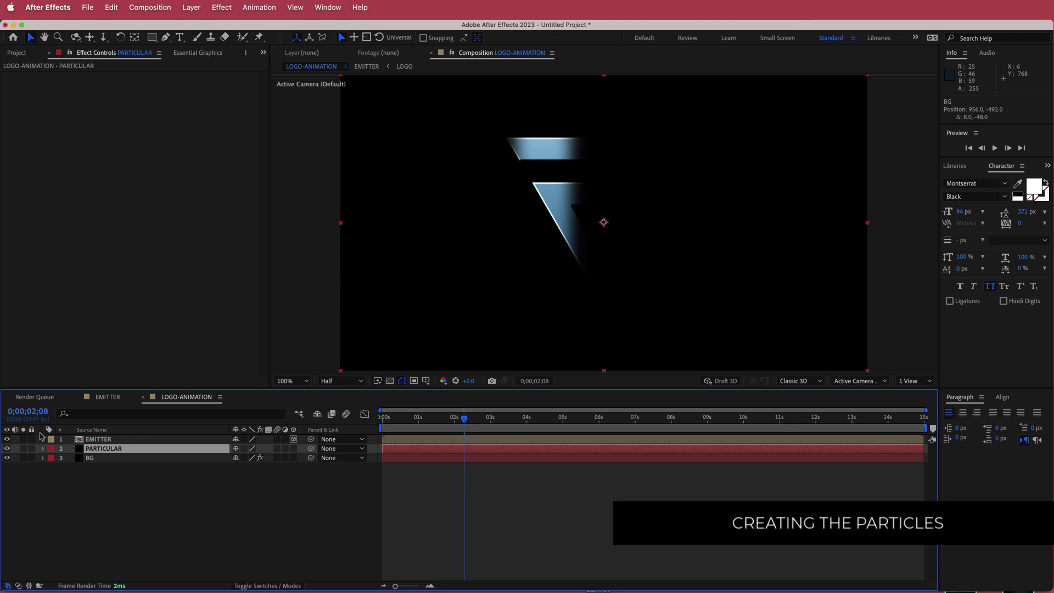
# Step: Hide the EMITTER layer and apply the Trapcode Particular effect to the PARTICULAR solid
pyautogui.click(7, 439)
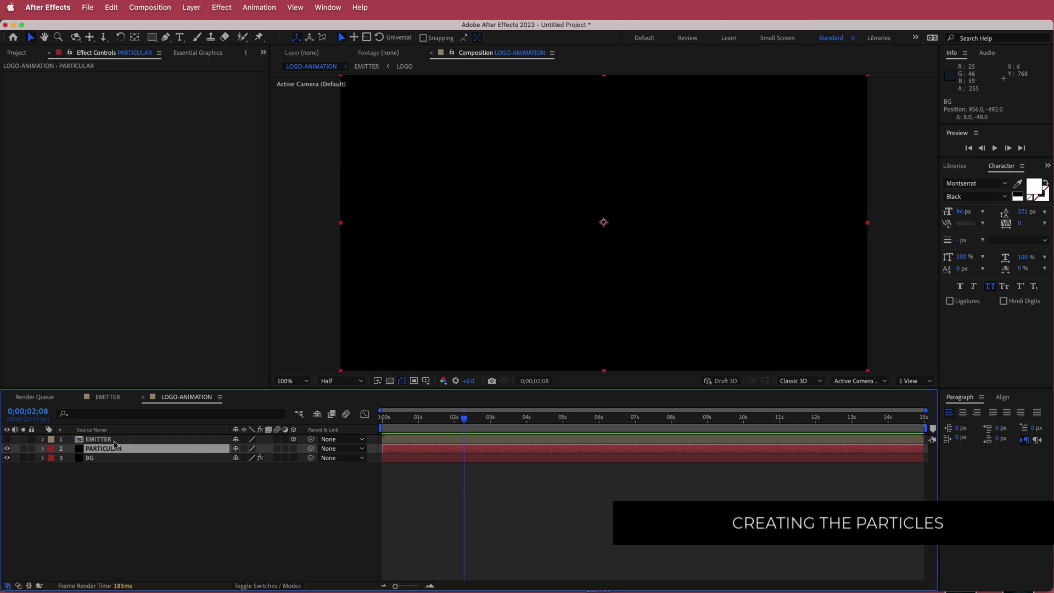
pyautogui.hotkey('ctrl', 'space')
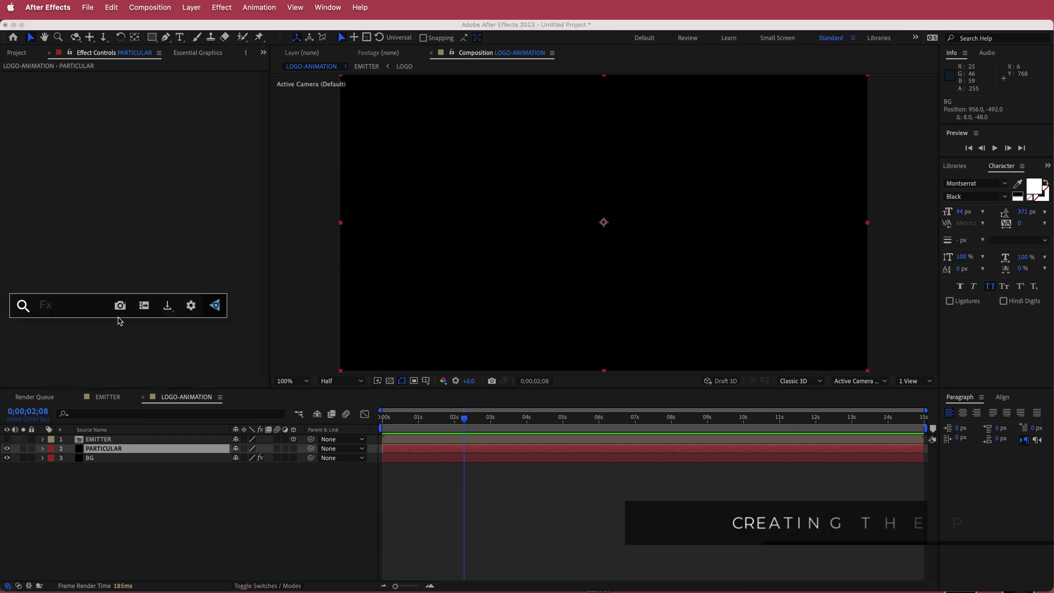
pyautogui.write('part')
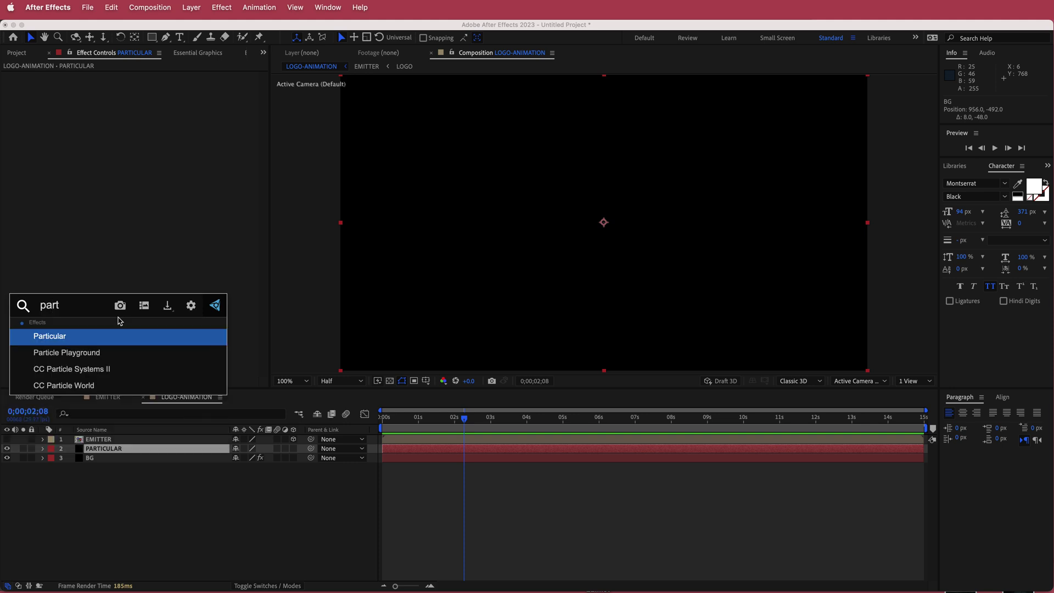
pyautogui.press('Return')
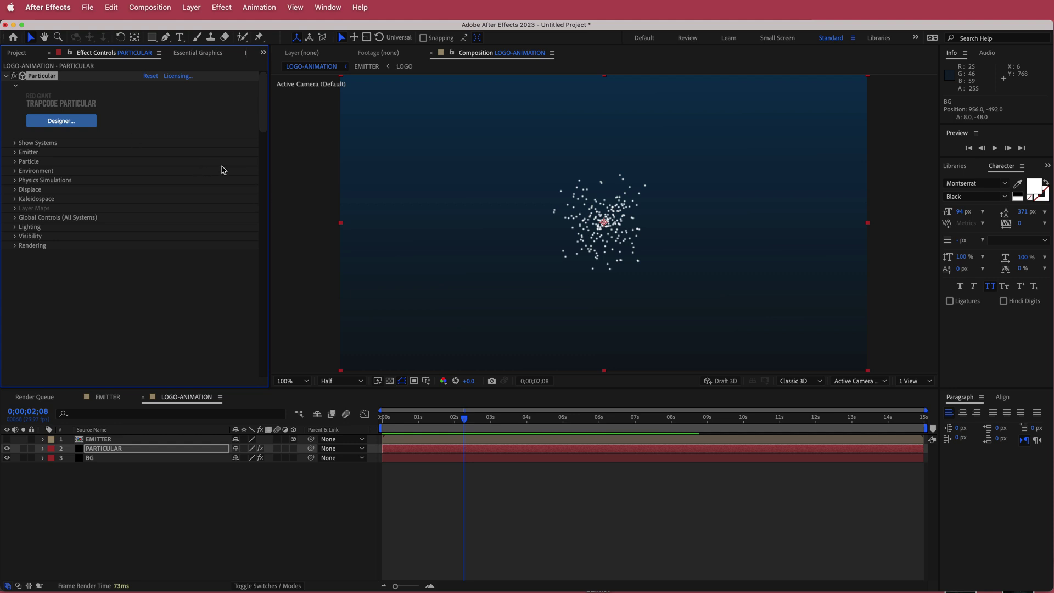
# Step: Set the Particular emitter's Particles/sec to 1000000 and accept the high-value warning
pyautogui.click(16, 152)
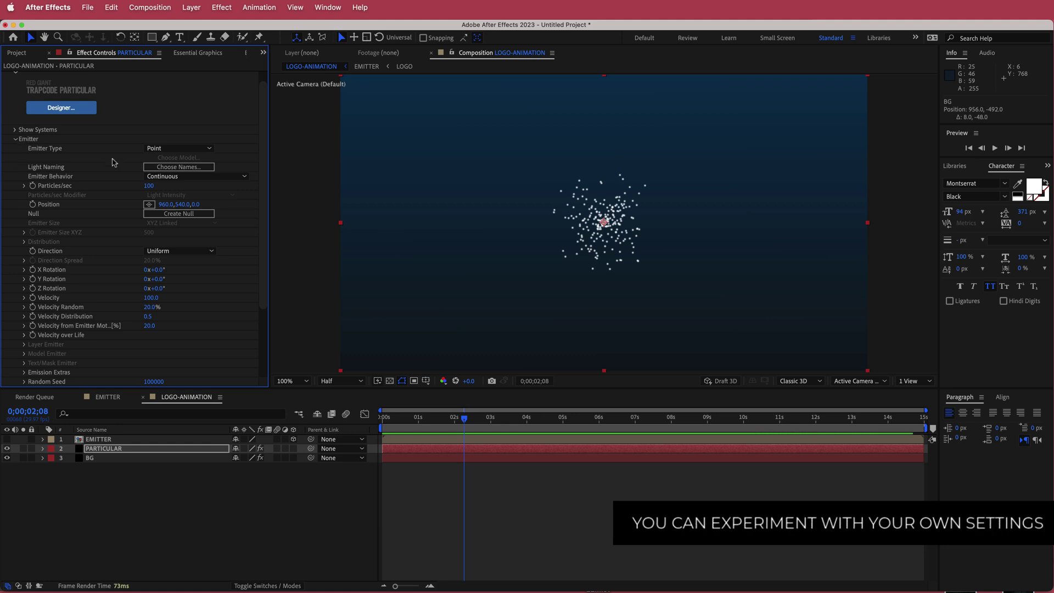
pyautogui.click(153, 186)
pyautogui.write('10000')
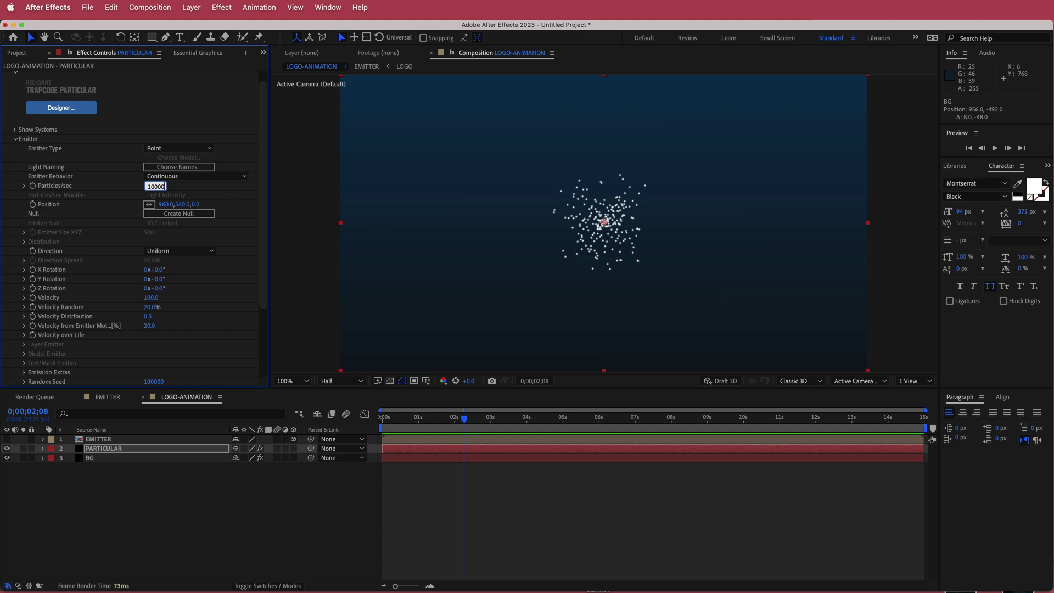
pyautogui.write('000')
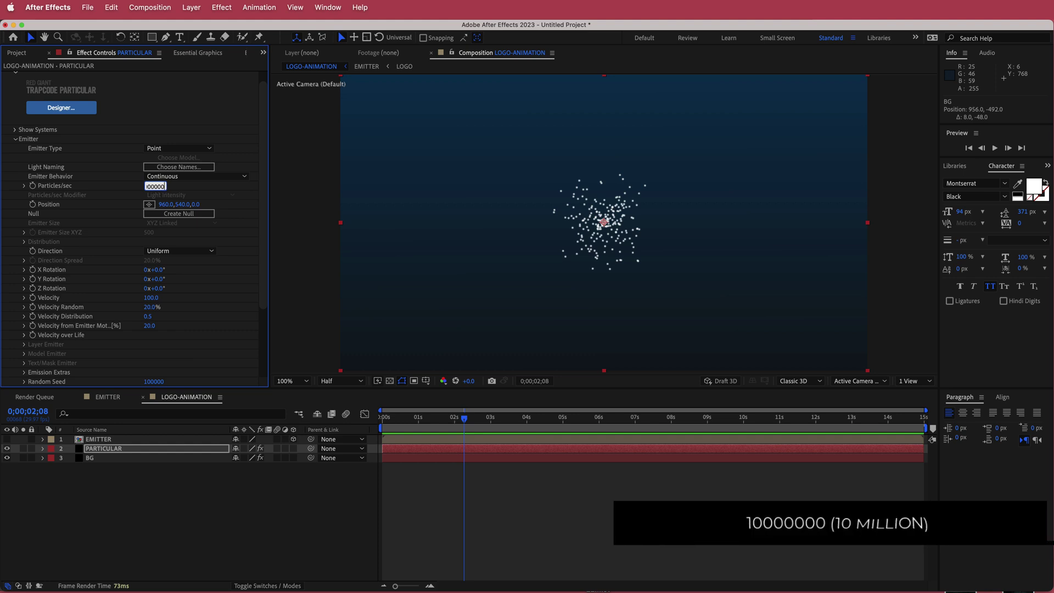
pyautogui.press('Return')
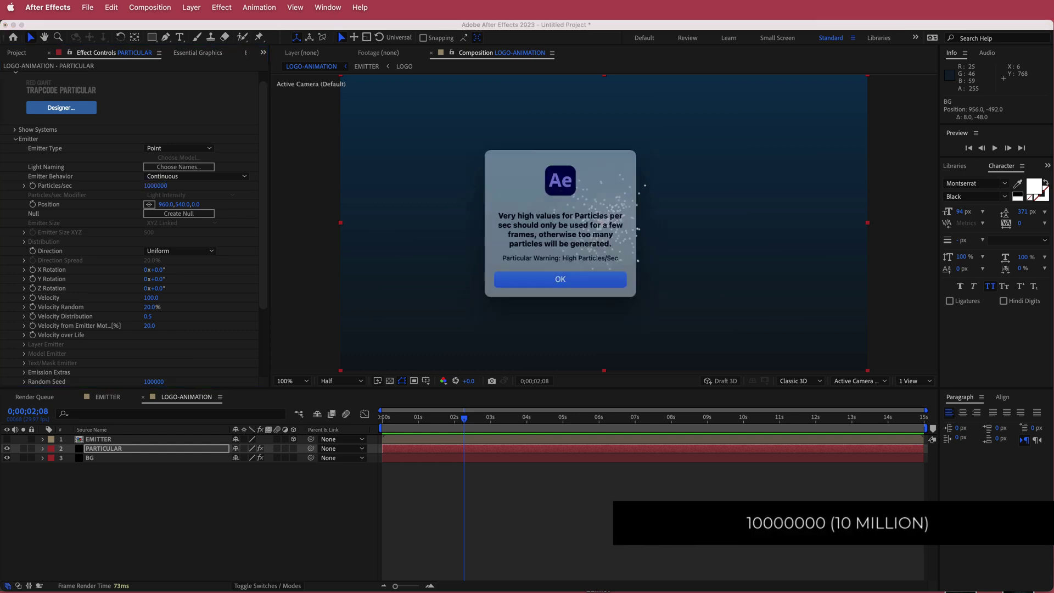
pyautogui.click(567, 280)
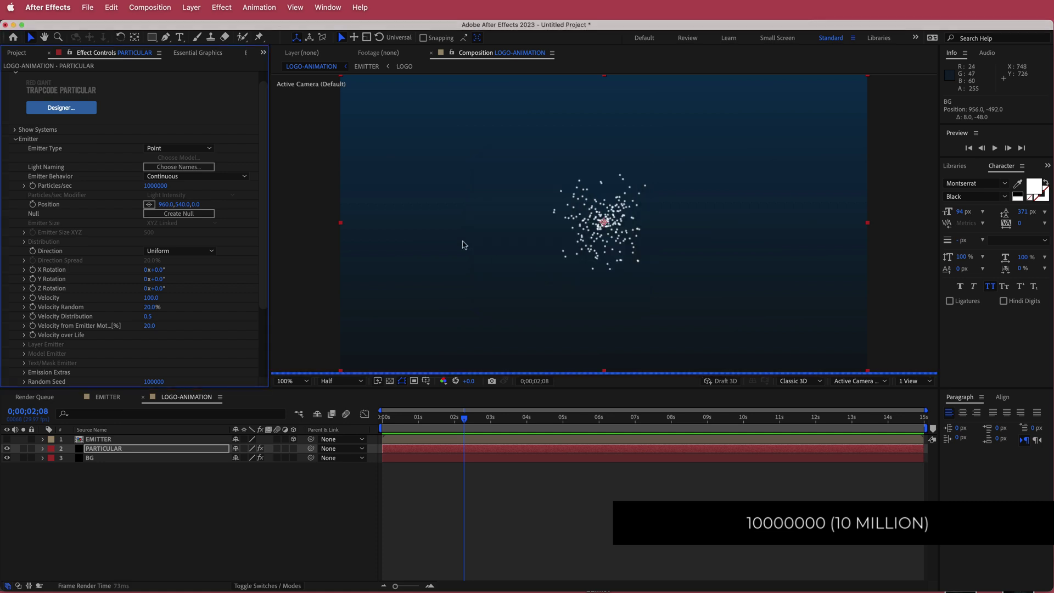
# Step: Set the emitter type to Box and its Emitter Size mode to XYZ Individual
pyautogui.click(214, 176)
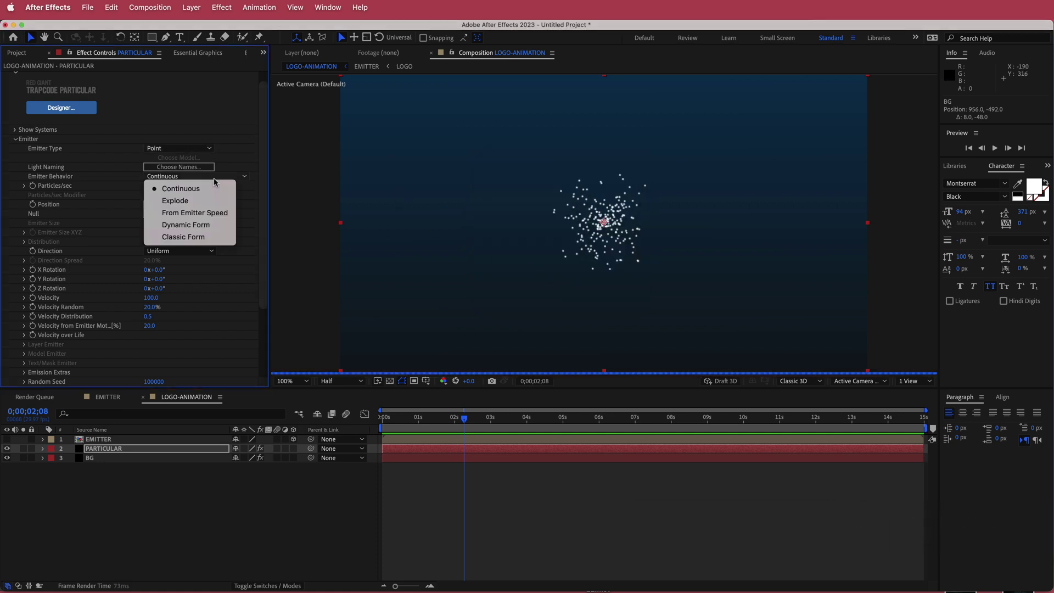
pyautogui.click(178, 148)
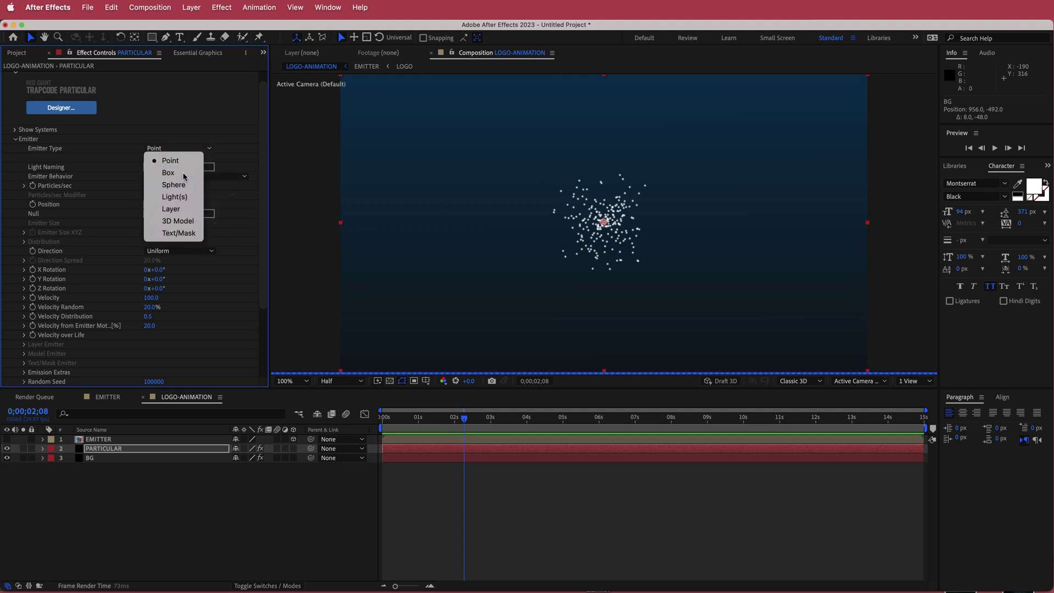
pyautogui.press('Escape')
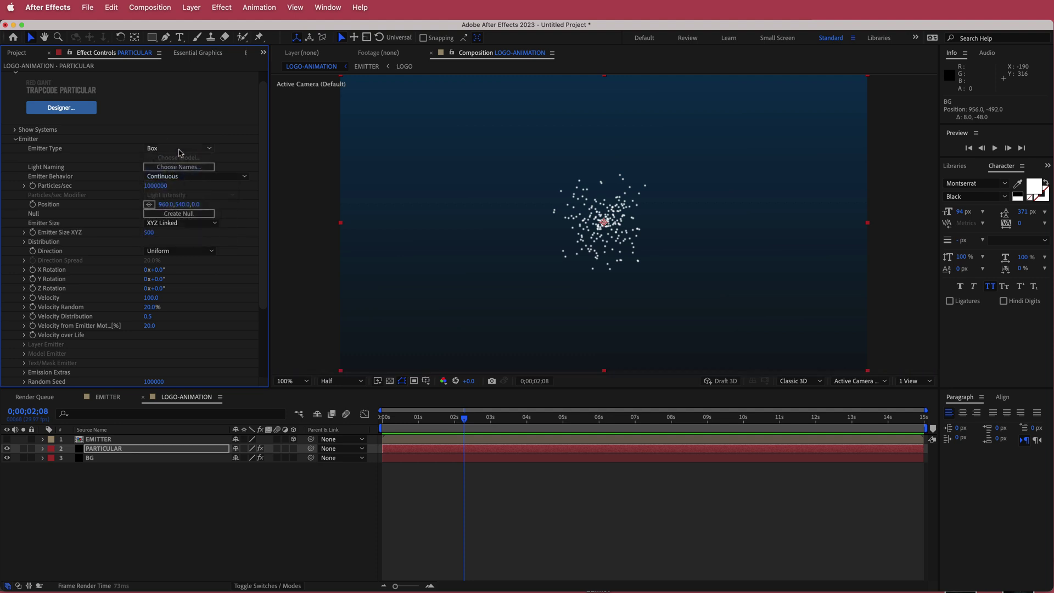
pyautogui.click(166, 223)
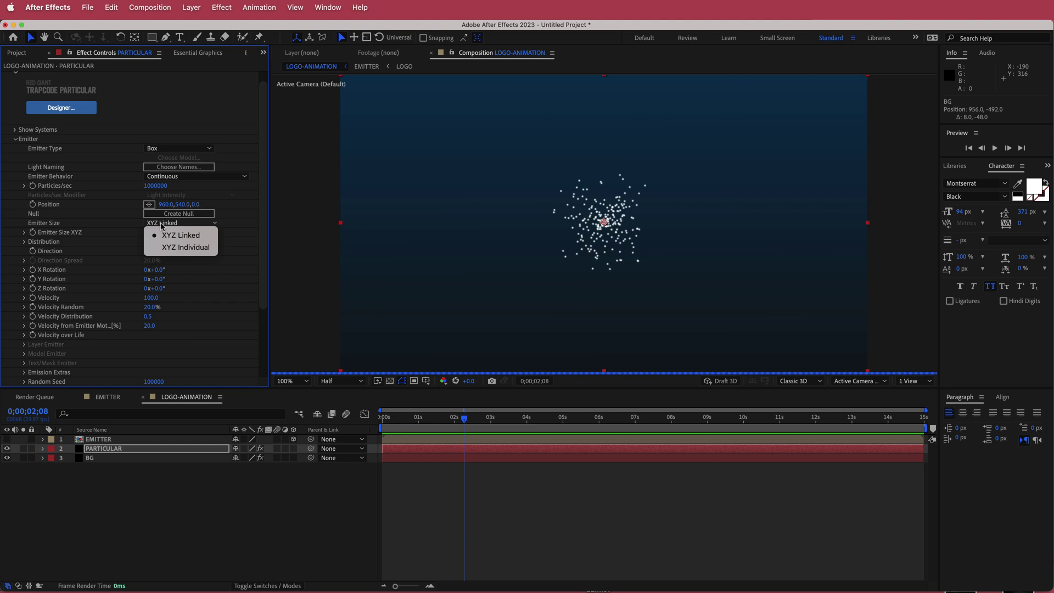
pyautogui.click(181, 247)
# Step: Set Emitter Size X, Y and Z to 50 each and Velocity Random to 90%
pyautogui.click(149, 233)
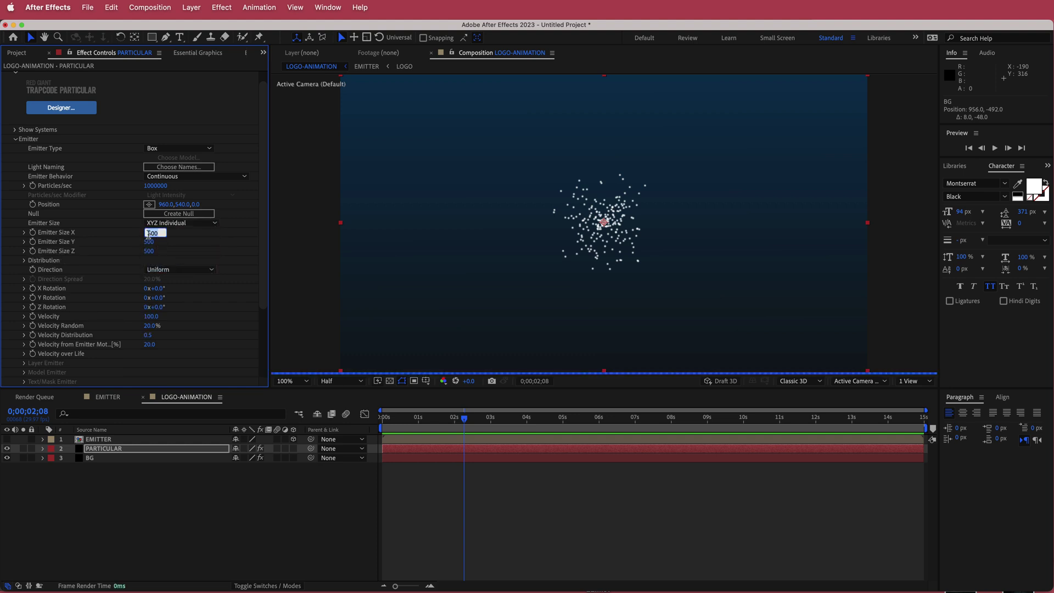
pyautogui.write('50')
pyautogui.click(151, 242)
pyautogui.press('Return')
pyautogui.click(153, 251)
pyautogui.write('5')
pyautogui.press('Return')
pyautogui.click(149, 326)
pyautogui.press('Return')
# Step: Change the emitter type to Layer and choose the EMITTER layer as the layer emitter's source
pyautogui.click(161, 151)
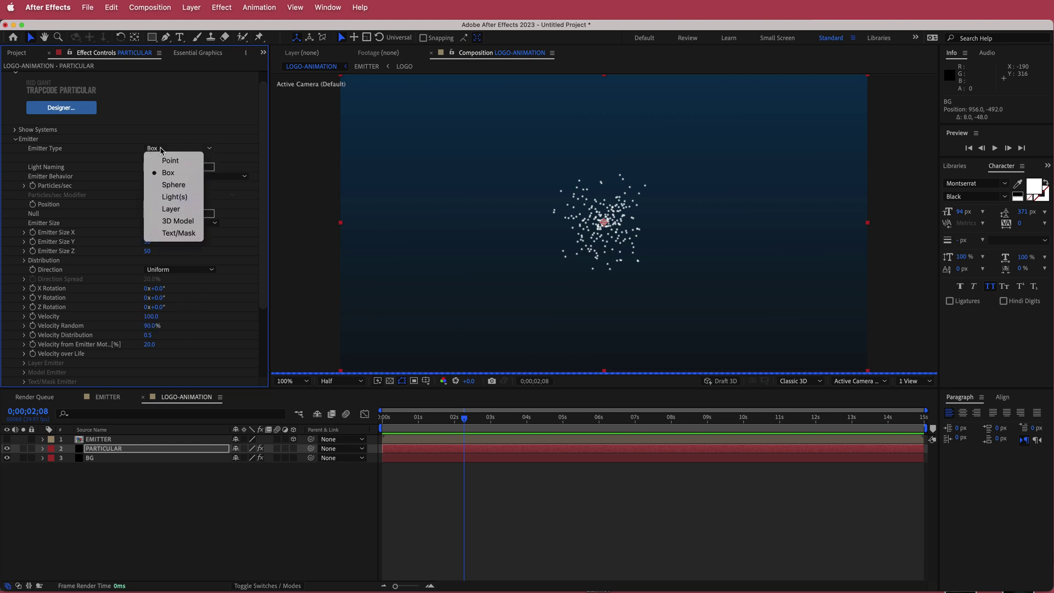
pyautogui.click(181, 209)
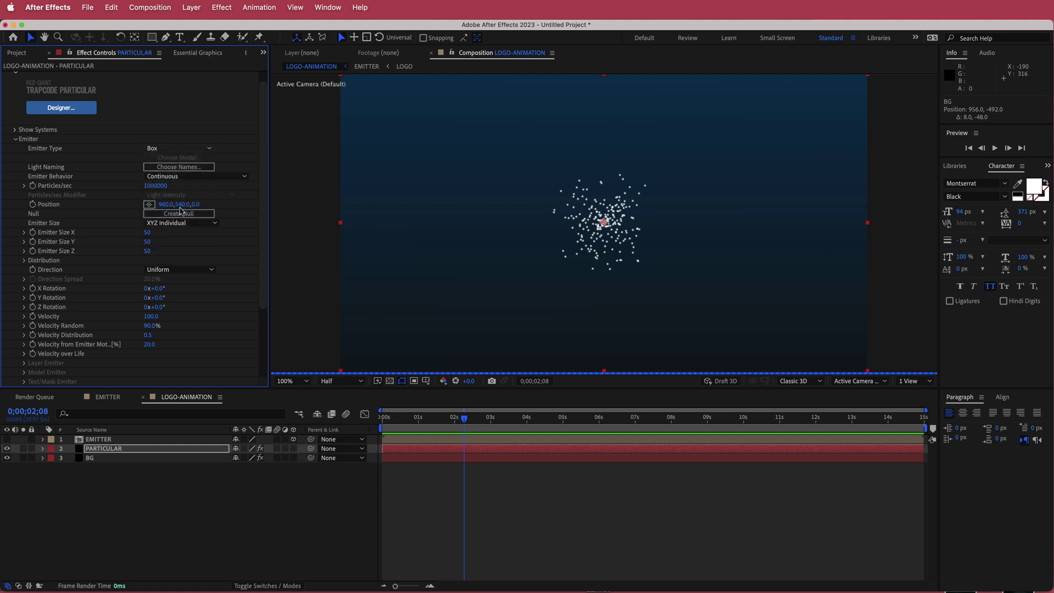
pyautogui.scroll(-3, 138, 222)
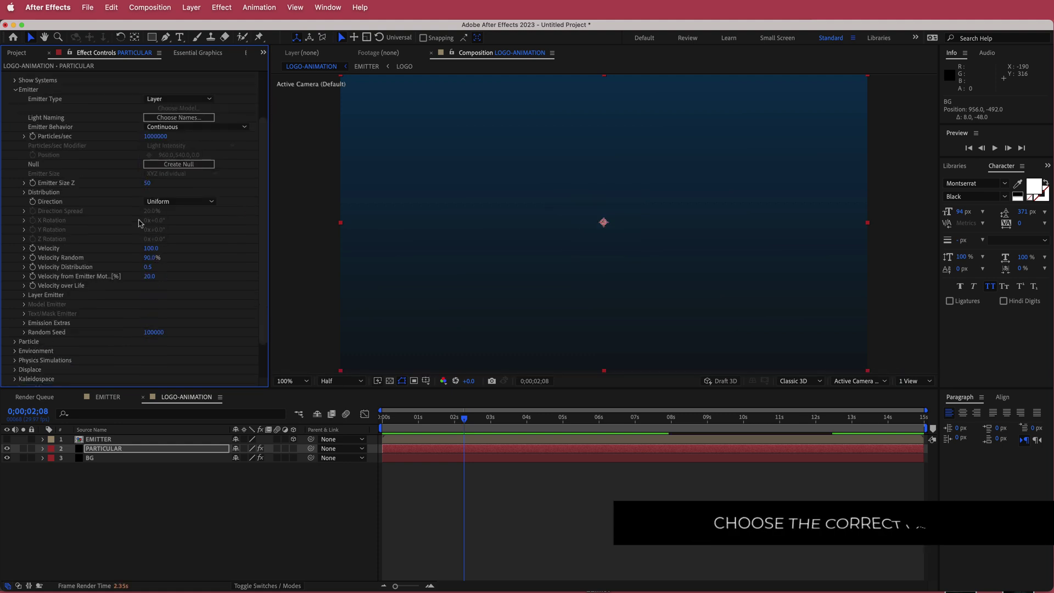
pyautogui.click(25, 295)
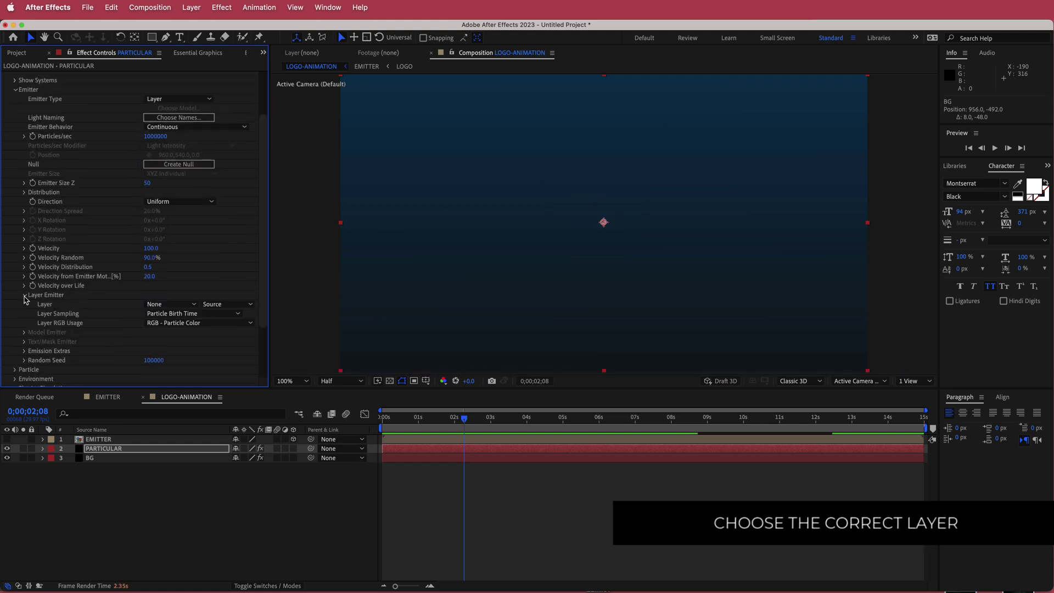
pyautogui.click(171, 304)
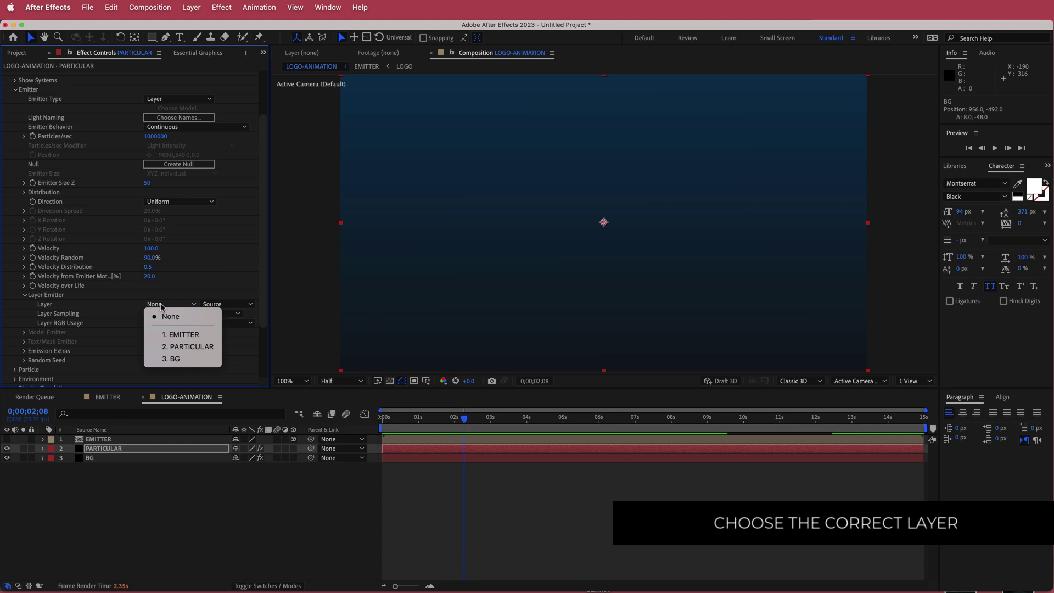
pyautogui.click(185, 336)
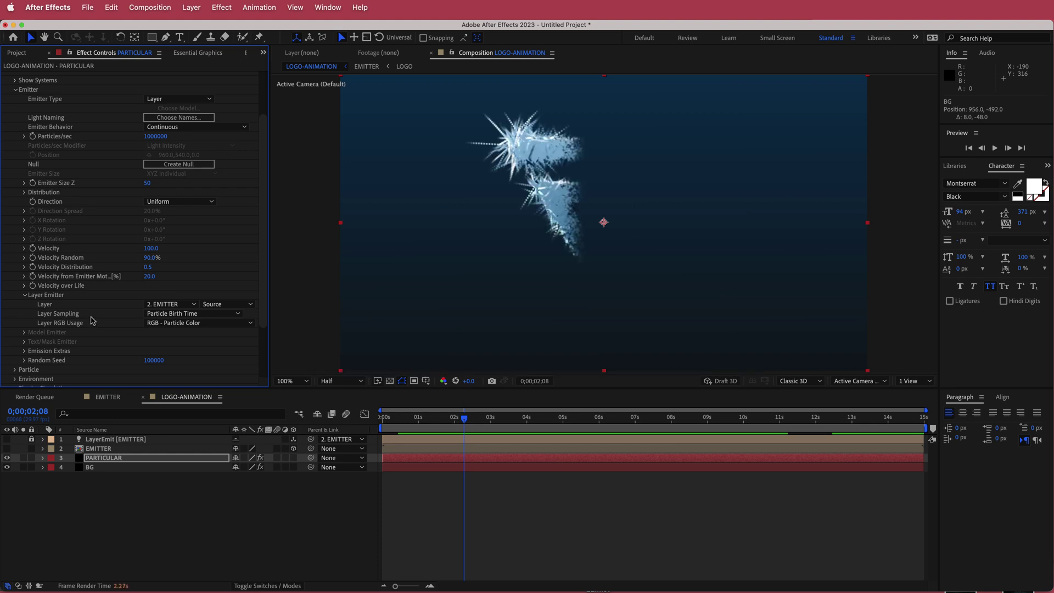
# Step: Keep the layer emitter on RGB - Particle Color and Particle Birth Time, and move the playhead to 0;00;02;22
pyautogui.click(192, 323)
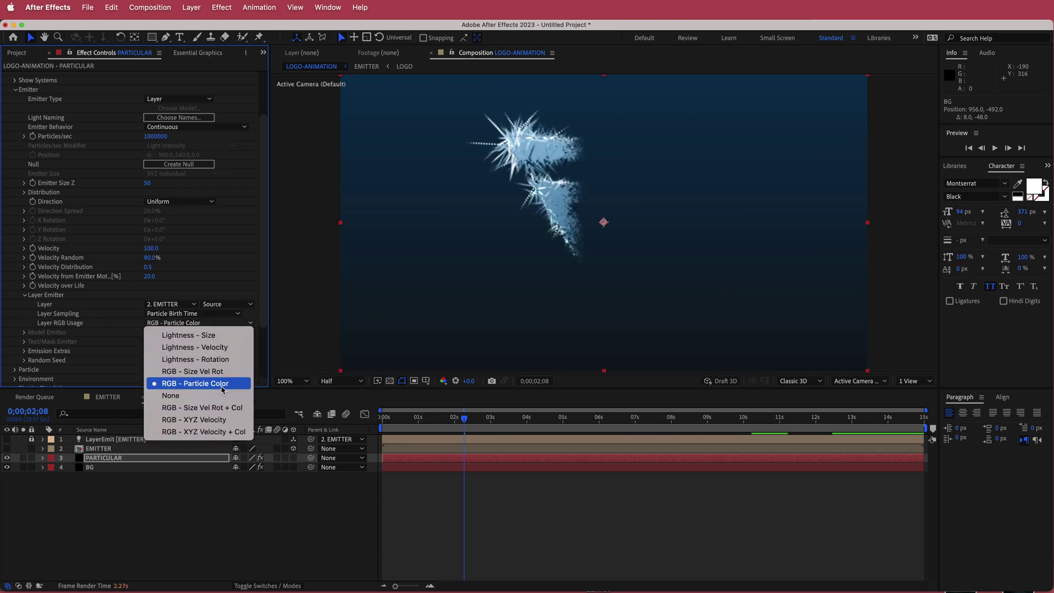
pyautogui.click(222, 390)
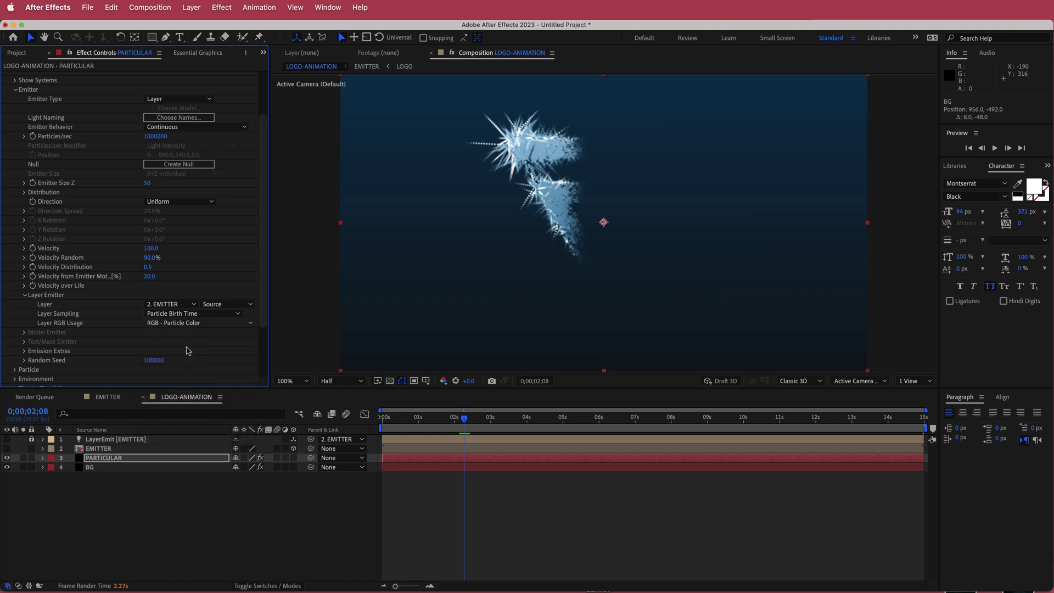
pyautogui.click(186, 315)
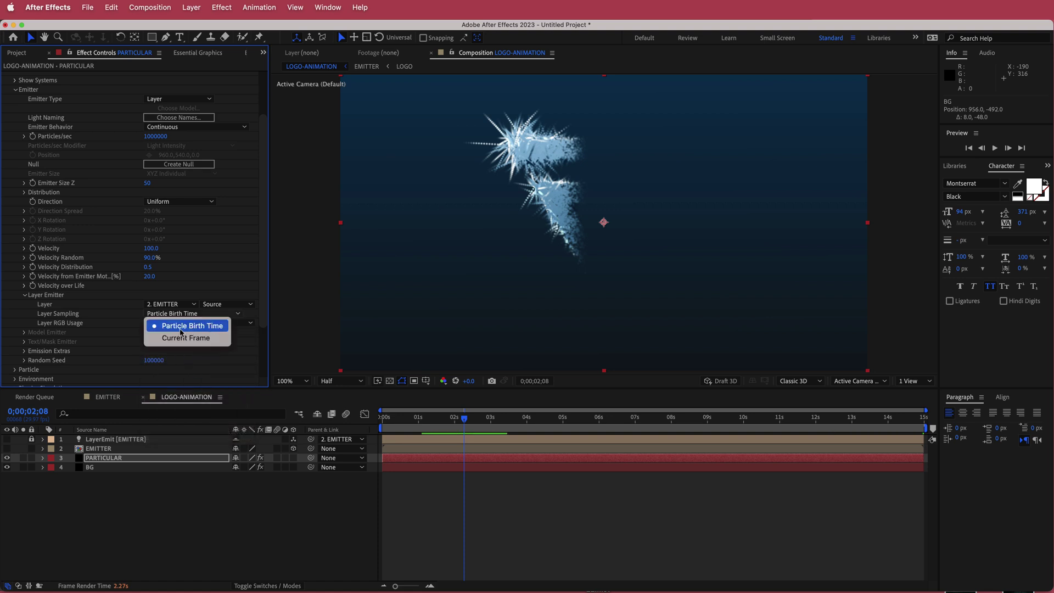
pyautogui.click(187, 326)
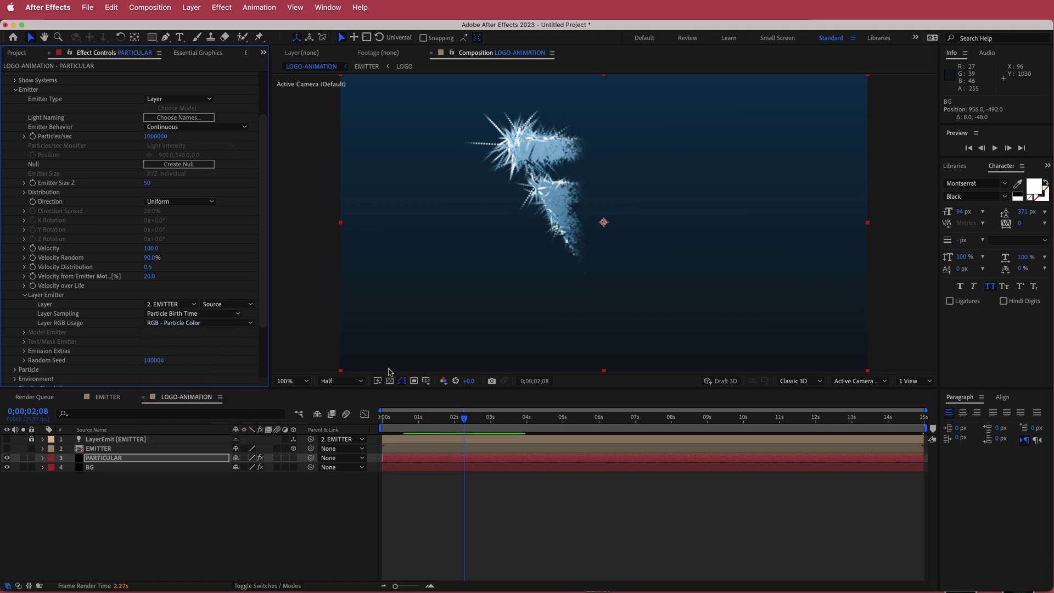
pyautogui.moveTo(462, 418)
pyautogui.mouseDown()
pyautogui.moveTo(435, 422)
pyautogui.moveTo(580, 418)
pyautogui.moveTo(448, 418)
pyautogui.moveTo(481, 417)
pyautogui.mouseUp()
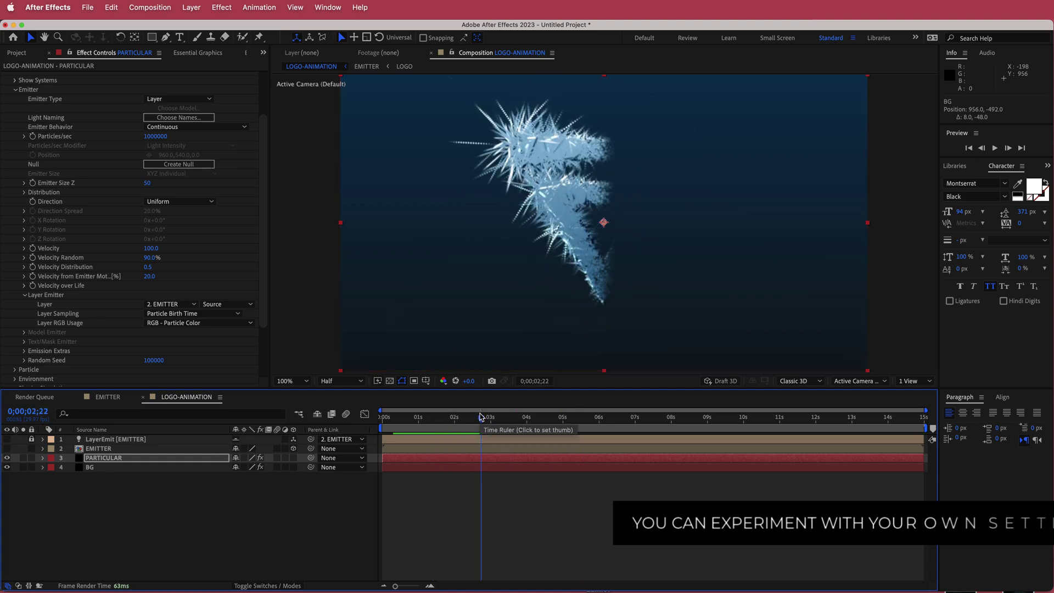
# Step: Set the particles' life to 1.5 seconds and their Sphere Feather to 25%
pyautogui.scroll(5, 33, 165)
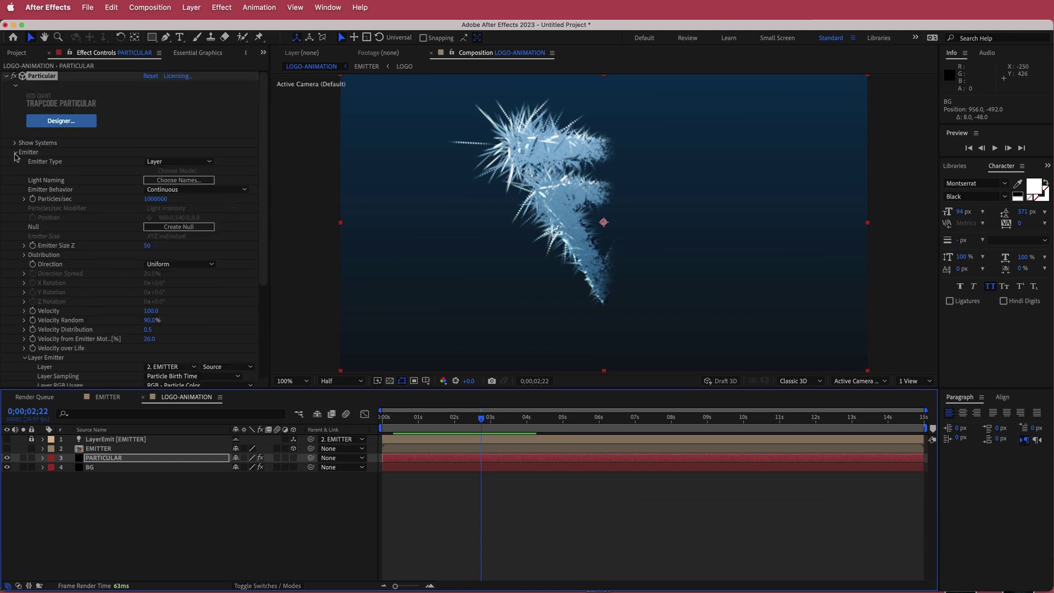
pyautogui.click(15, 153)
pyautogui.click(15, 161)
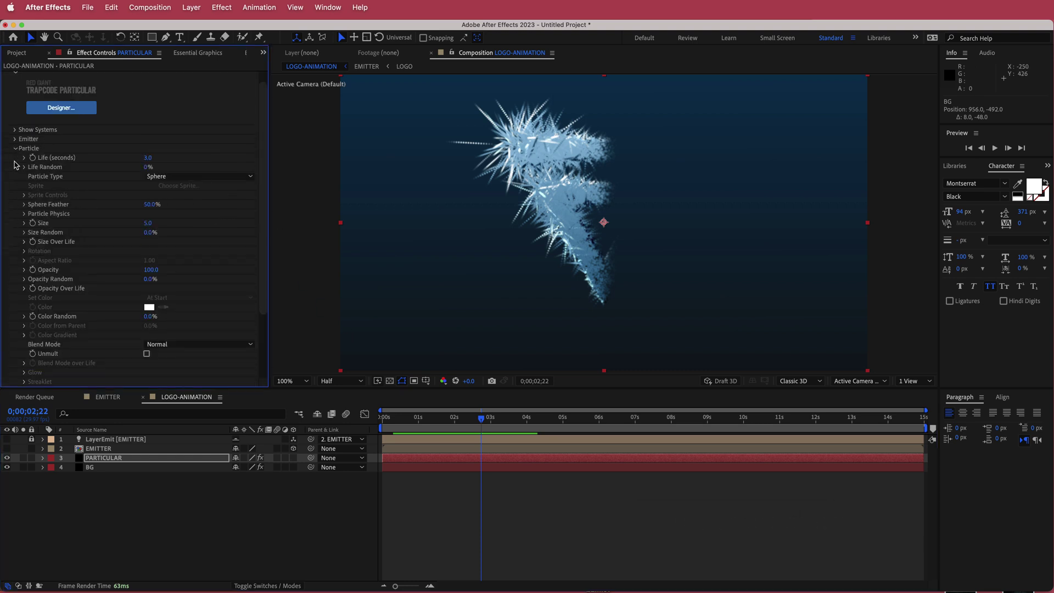
pyautogui.click(148, 158)
pyautogui.press('Return')
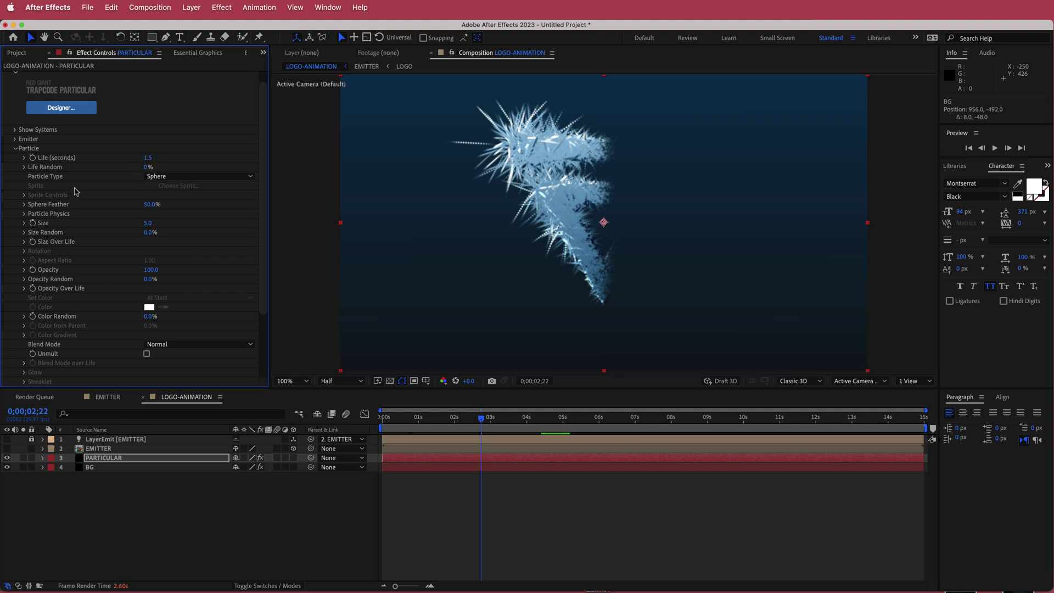
pyautogui.click(149, 205)
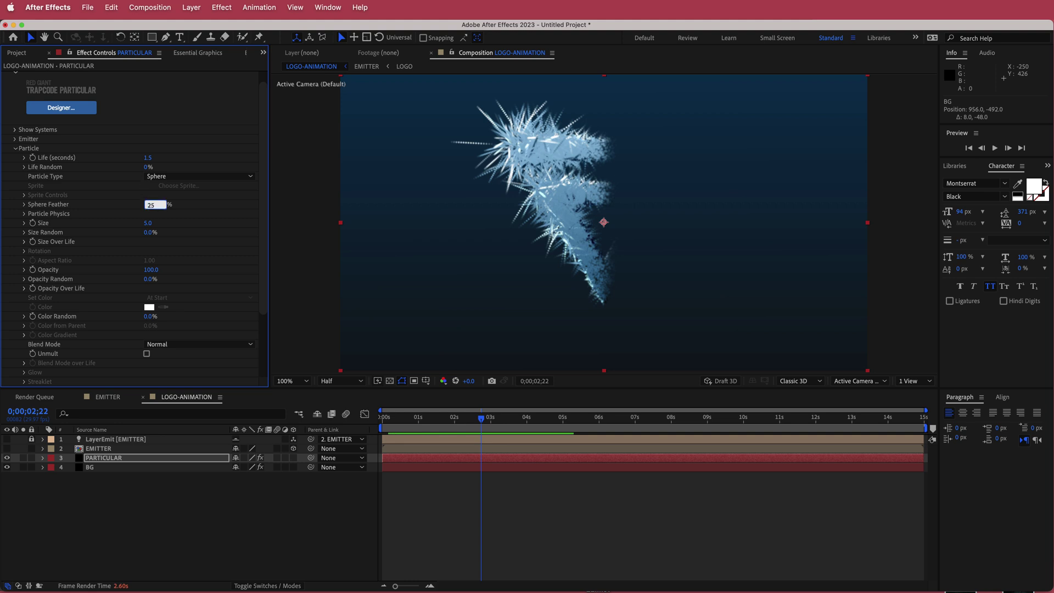
pyautogui.press('Tab')
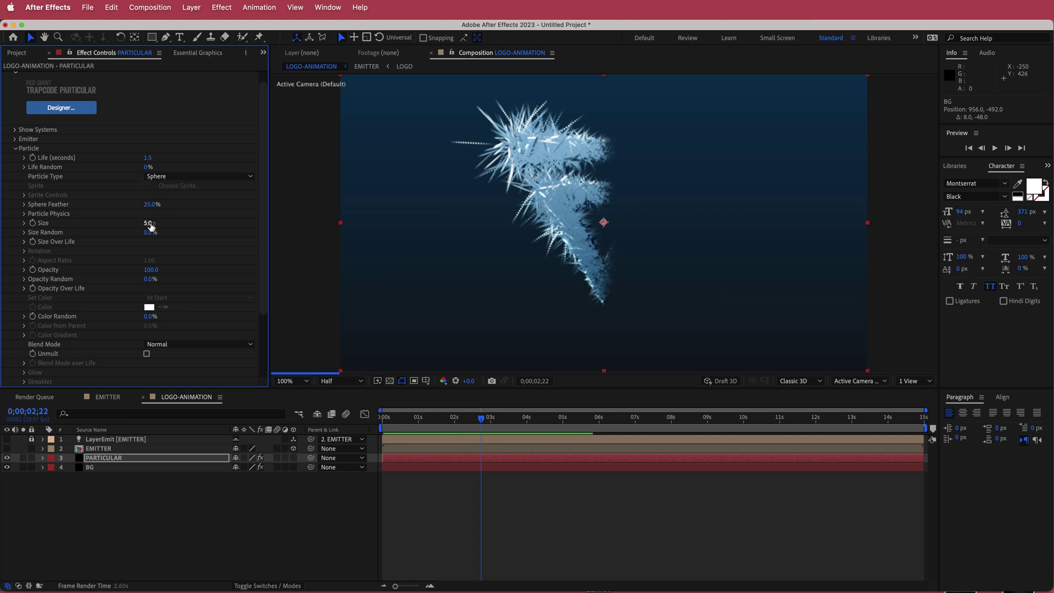
# Step: Set the particle size to 6 and Size Random to 100%
pyautogui.write('6')
pyautogui.press('Return')
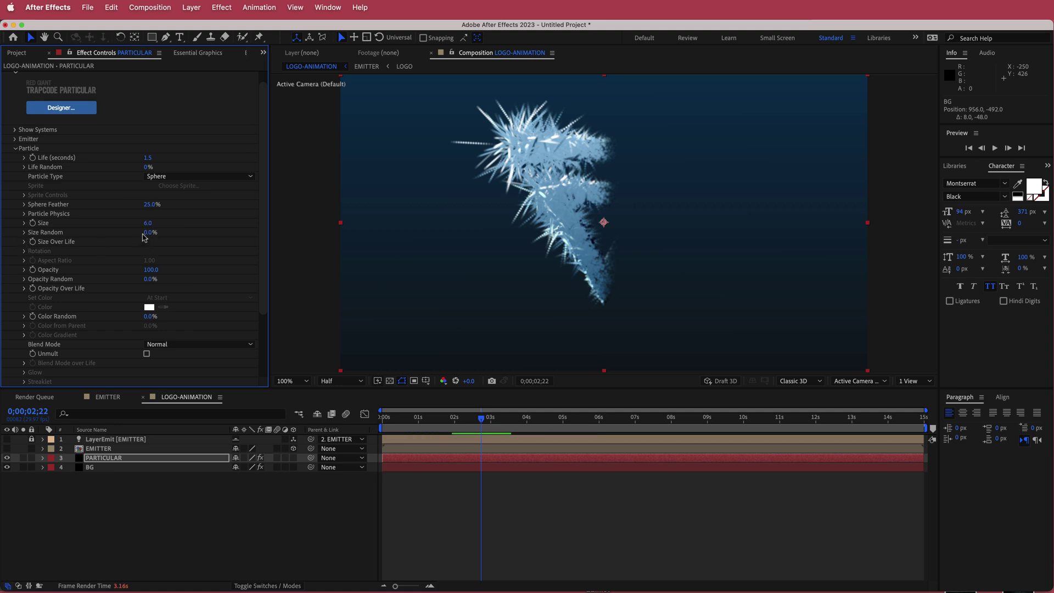
pyautogui.click(146, 233)
pyautogui.write('100')
pyautogui.press('Return')
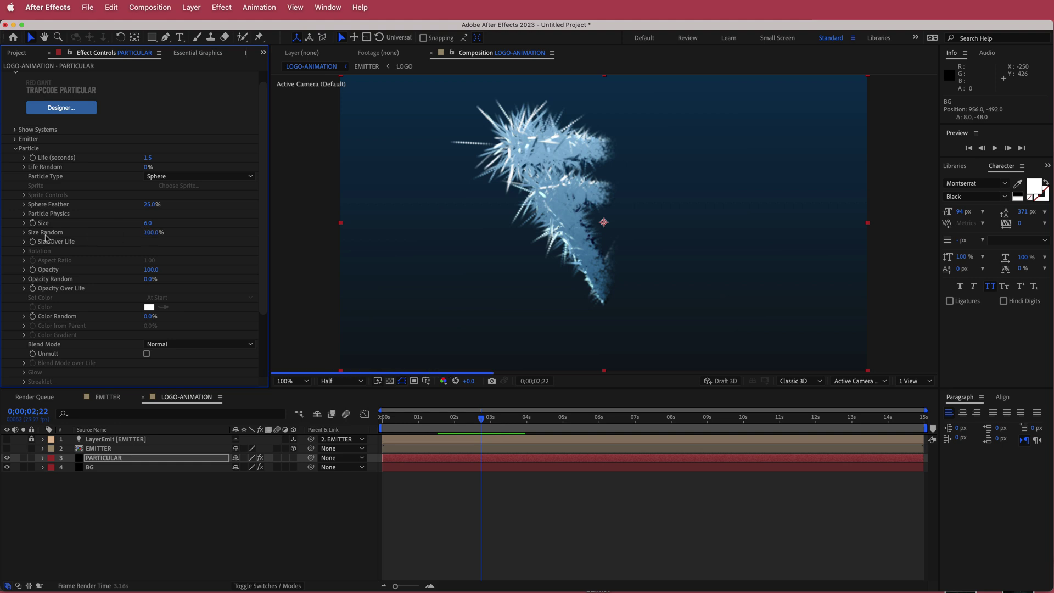
# Step: Apply the straight descending curve preset to the particles' Size Over Life
pyautogui.click(23, 242)
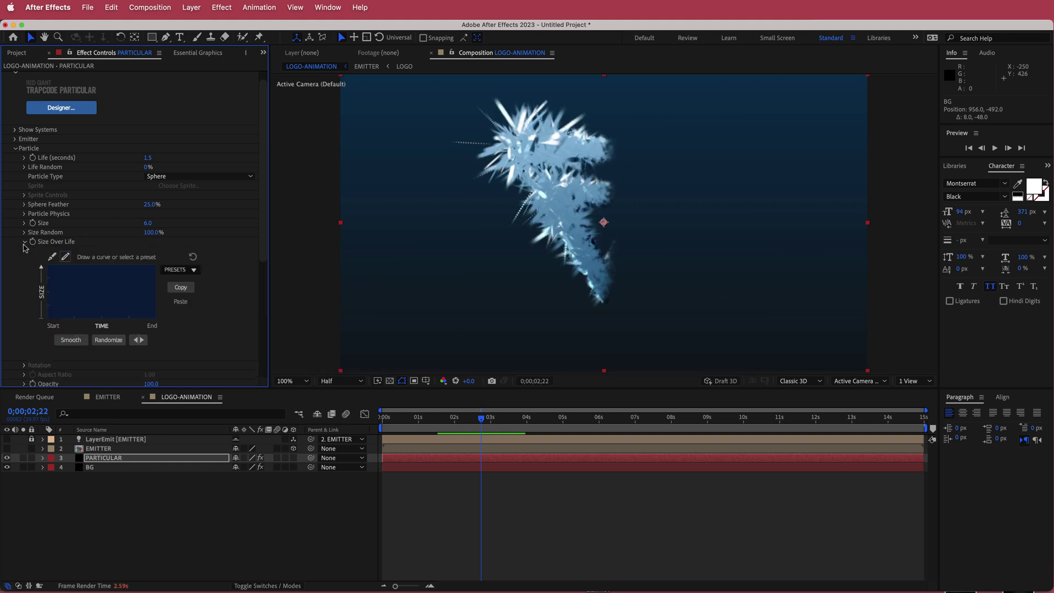
pyautogui.click(187, 269)
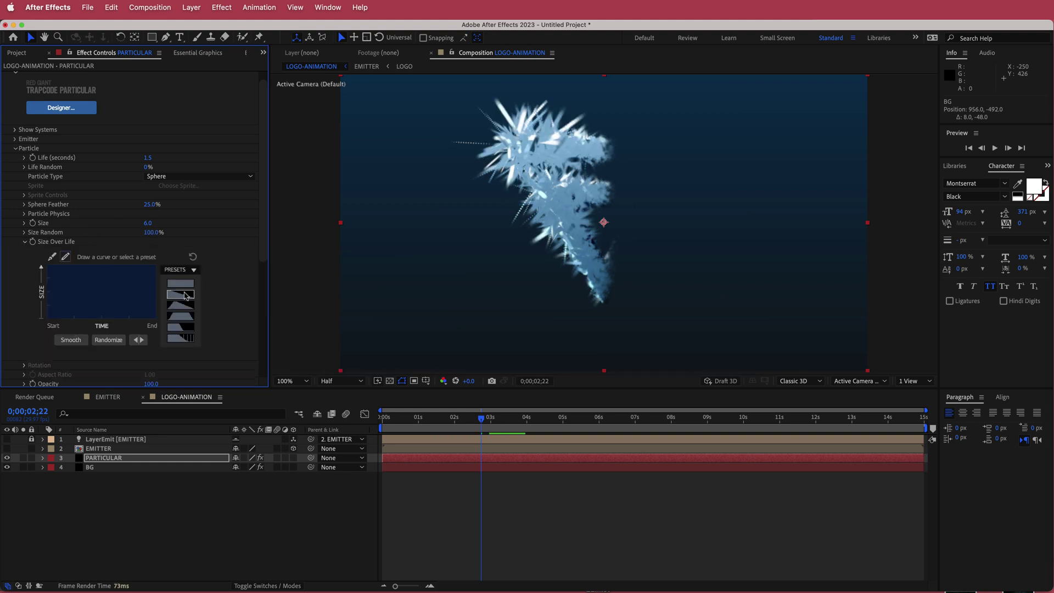
pyautogui.click(181, 291)
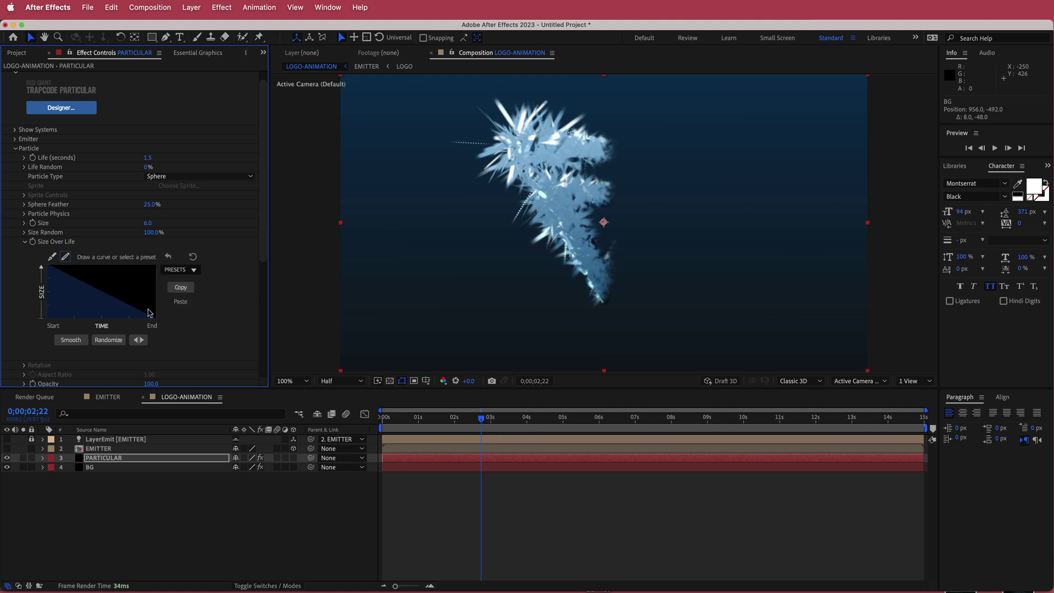
pyautogui.click(24, 242)
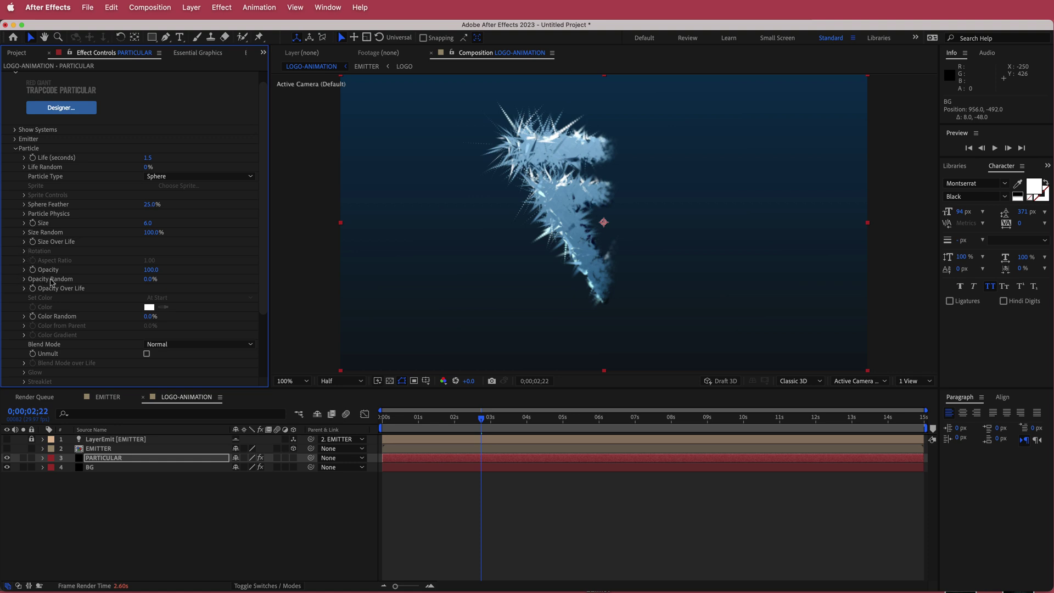
# Step: Set the particles' Opacity Random to 10%
pyautogui.click(150, 279)
pyautogui.write('10')
pyautogui.press('Return')
# Step: Apply the flickering fade-out curve preset to Opacity Over Life and preview the particles at 0;00;02;16
pyautogui.click(25, 289)
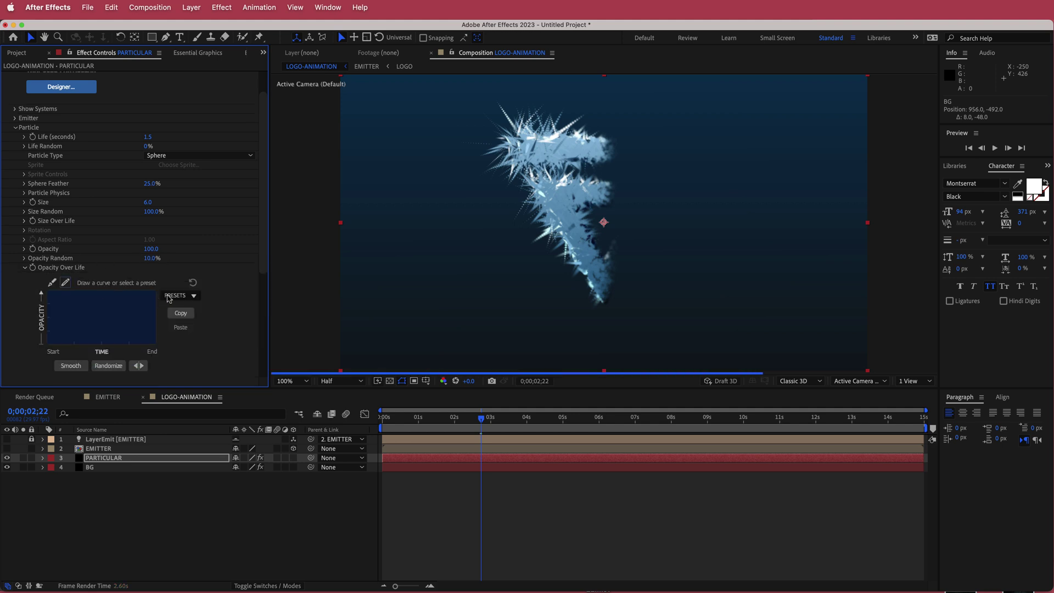
pyautogui.click(185, 297)
pyautogui.click(185, 364)
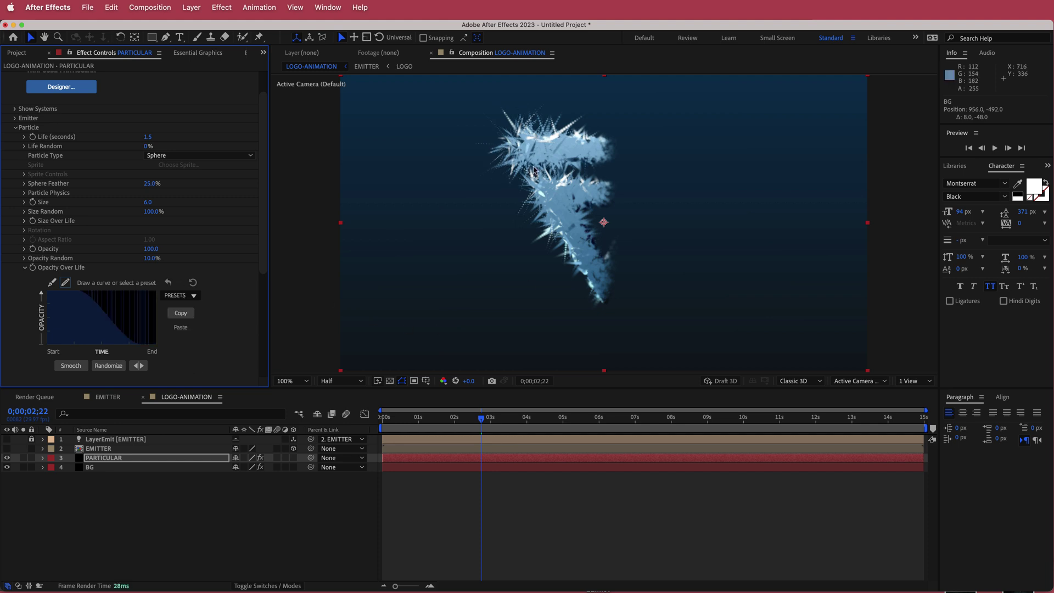
pyautogui.moveTo(484, 418)
pyautogui.mouseDown()
pyautogui.moveTo(454, 422)
pyautogui.moveTo(562, 421)
pyautogui.moveTo(475, 423)
pyautogui.mouseUp()
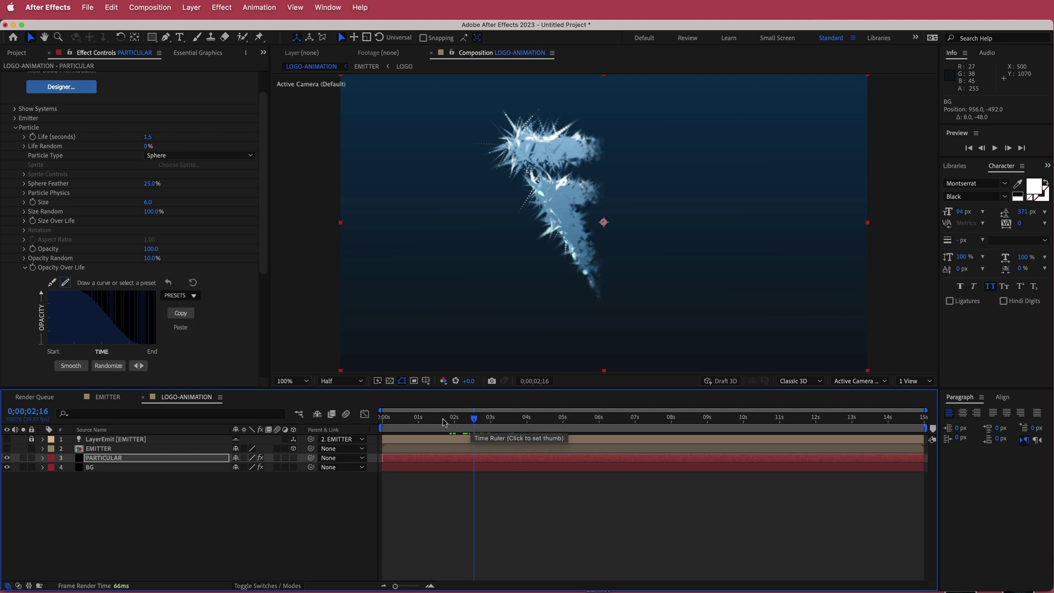
# Step: Enable Shadowlets in the Lighting settings of the Particular effect
pyautogui.click(15, 128)
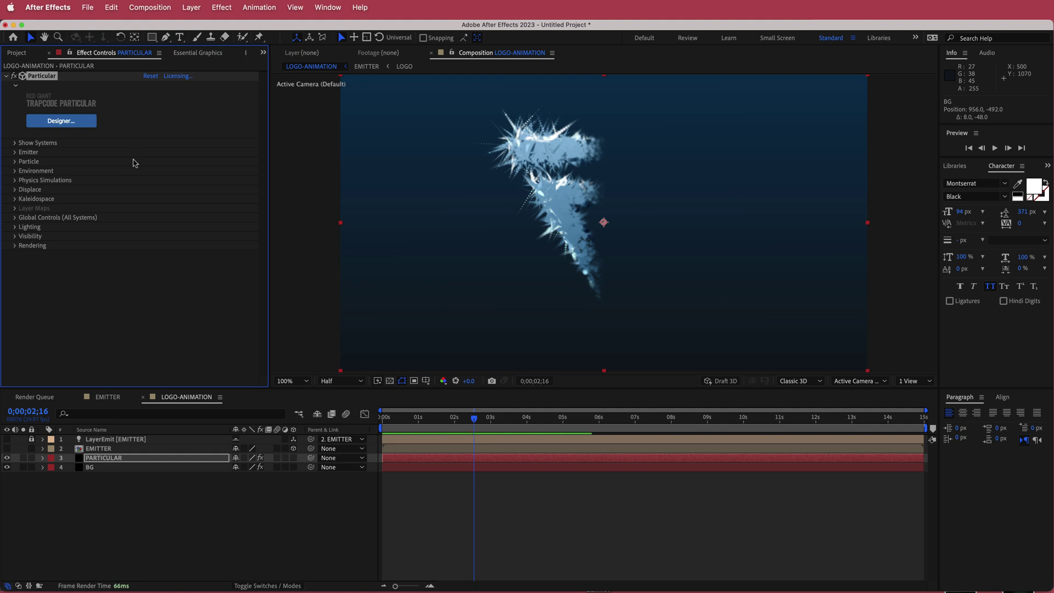
pyautogui.click(15, 227)
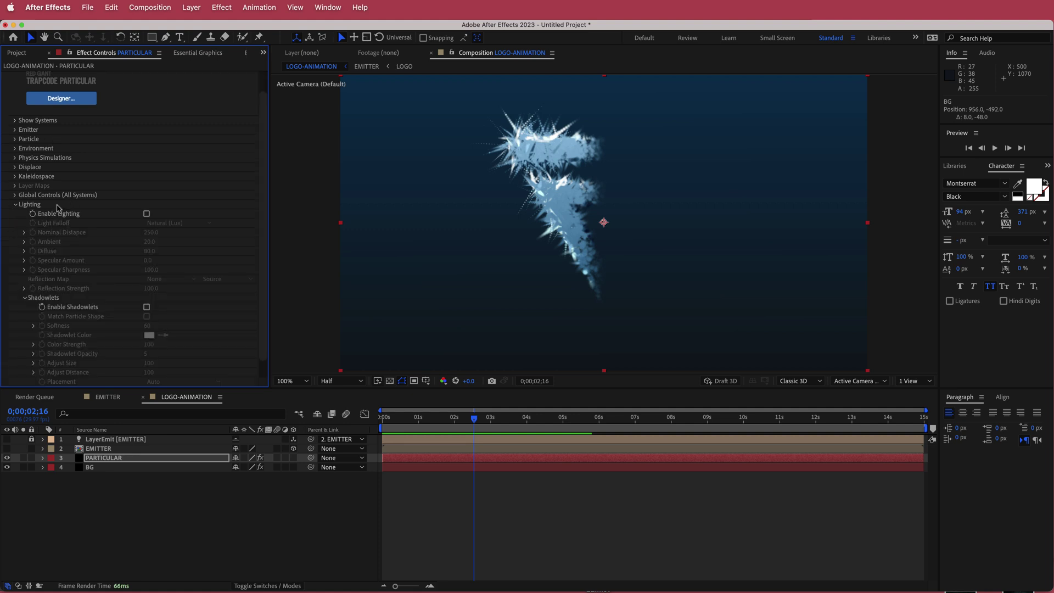
pyautogui.scroll(-2, 57, 208)
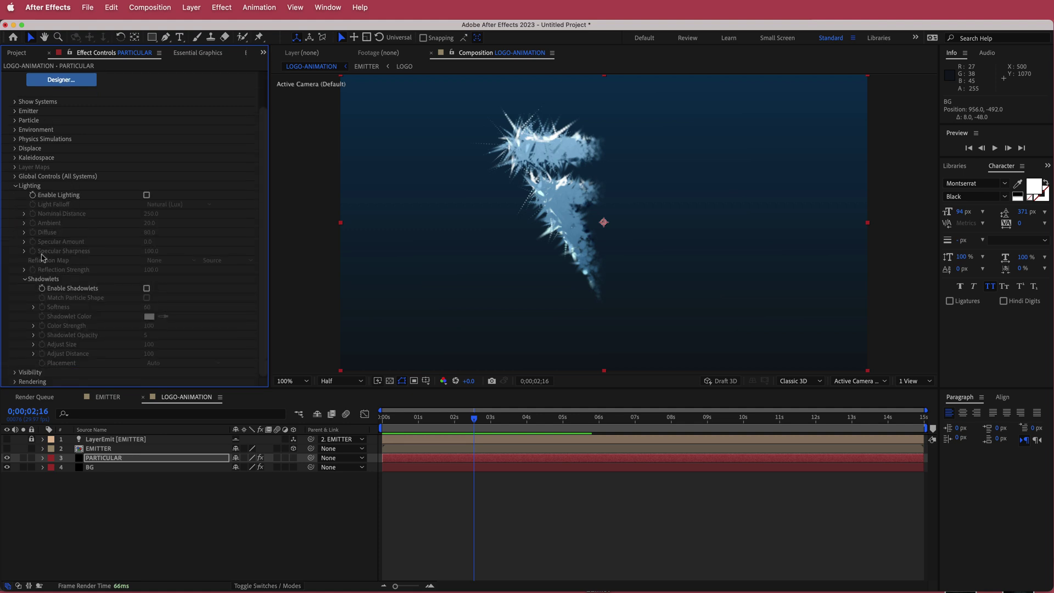
pyautogui.click(146, 289)
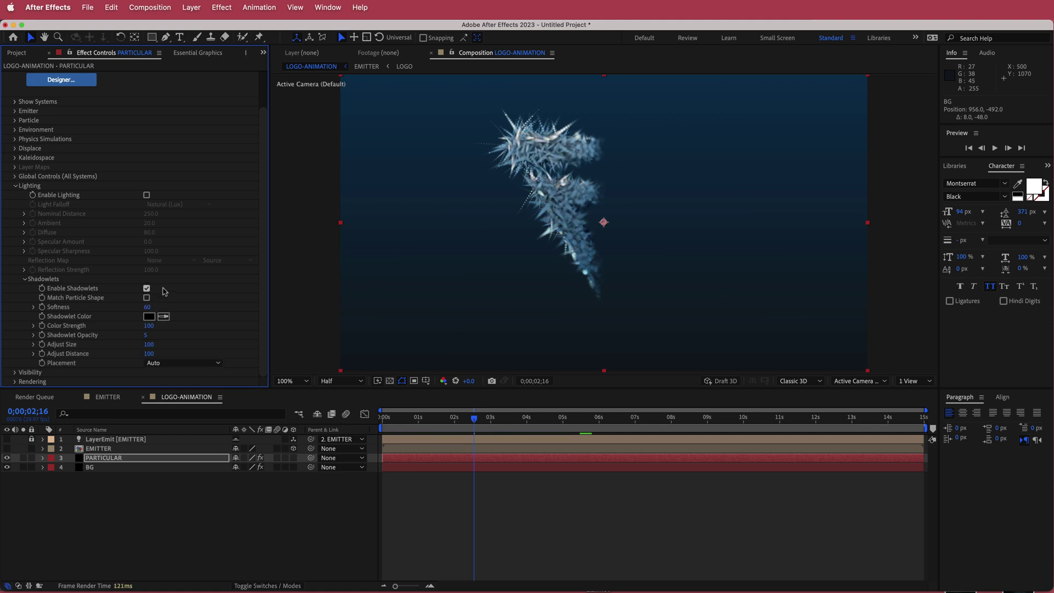
# Step: Set the Shadowlet Opacity to 2 and the shadowlets' Adjust Size to 120
pyautogui.click(145, 335)
pyautogui.write('2')
pyautogui.press('Return')
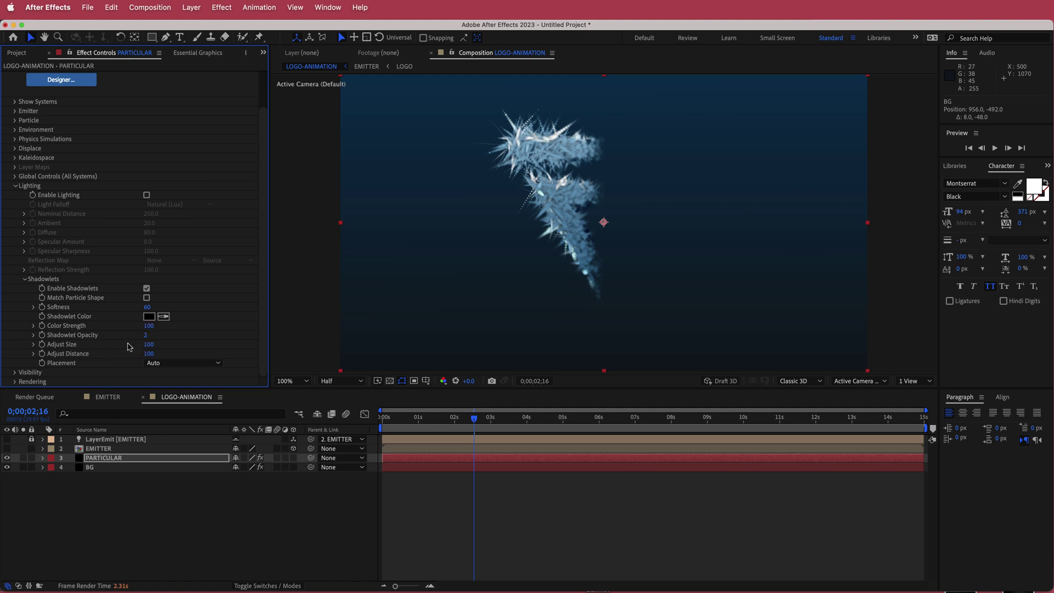
pyautogui.click(149, 344)
pyautogui.write('120')
pyautogui.press('Return')
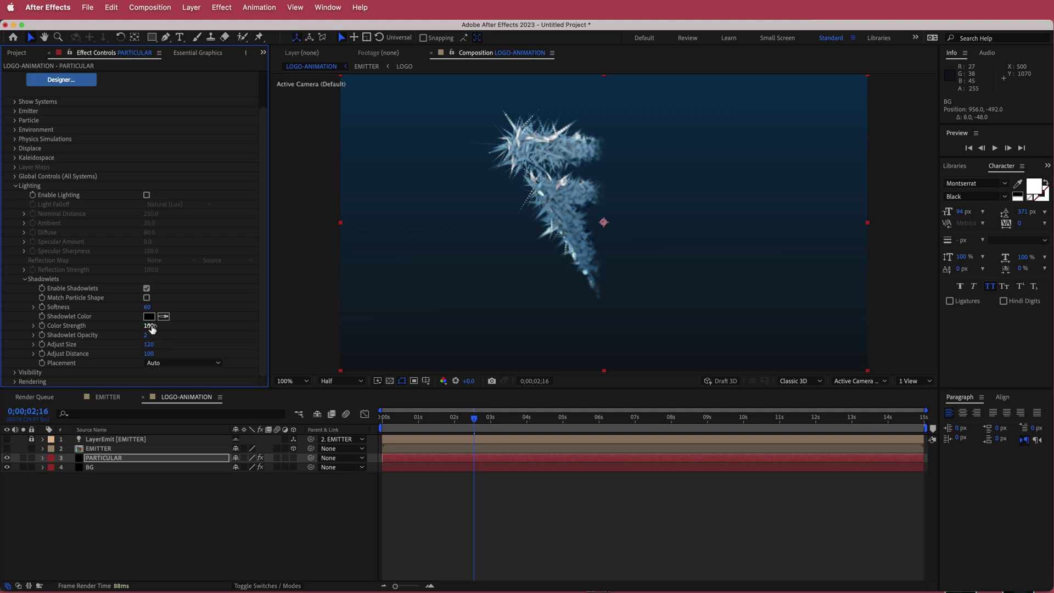
# Step: Set Gravity to -100 in Particular's Environment settings
pyautogui.click(14, 187)
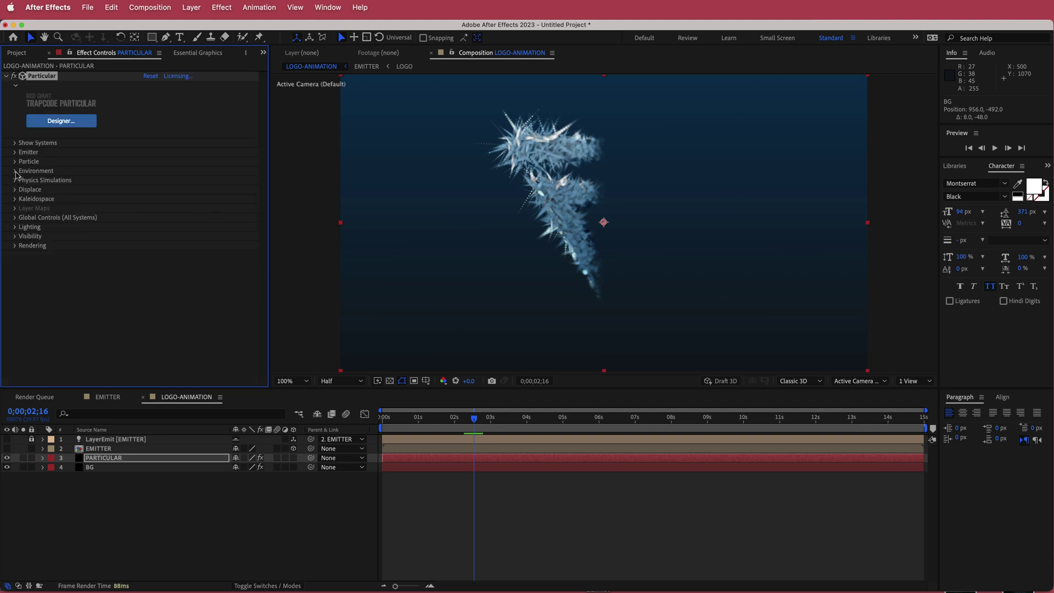
pyautogui.click(14, 170)
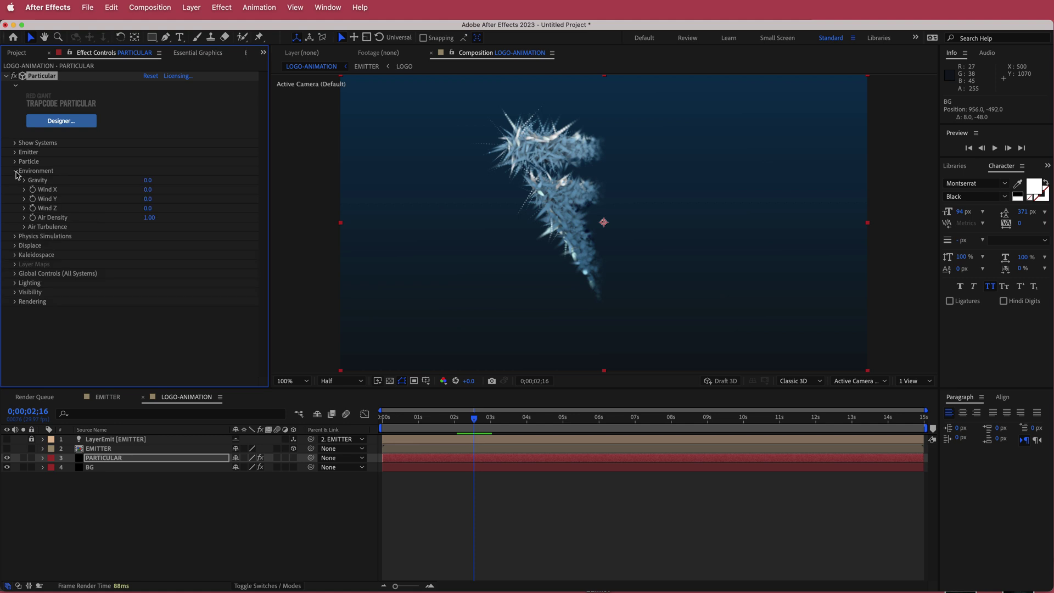
pyautogui.click(146, 180)
pyautogui.press('Return')
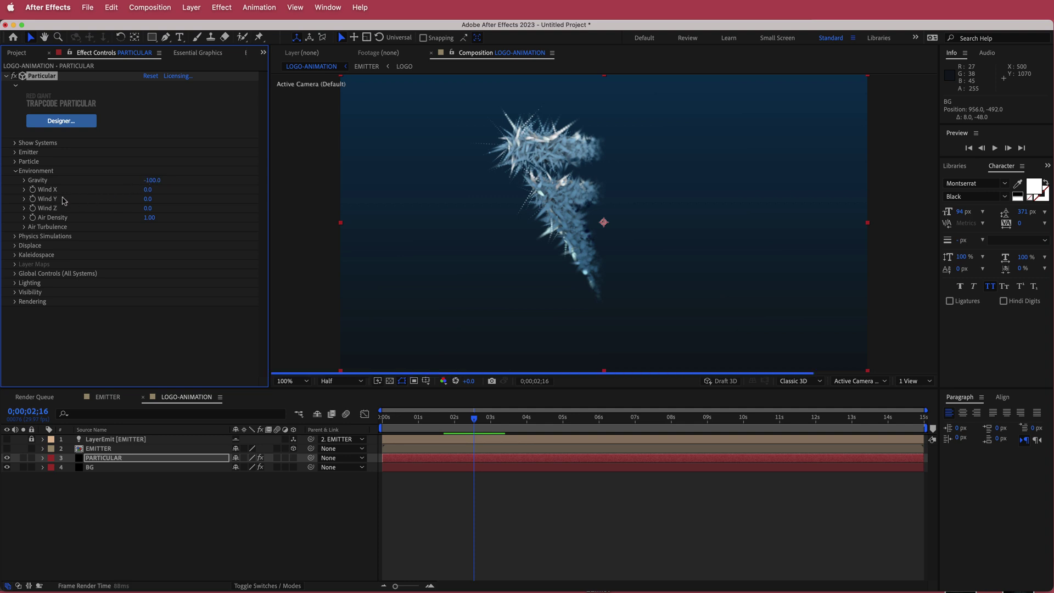
# Step: Set the particle environment's Wind X to 100 and Wind Y to -50
pyautogui.click(147, 189)
pyautogui.write('1')
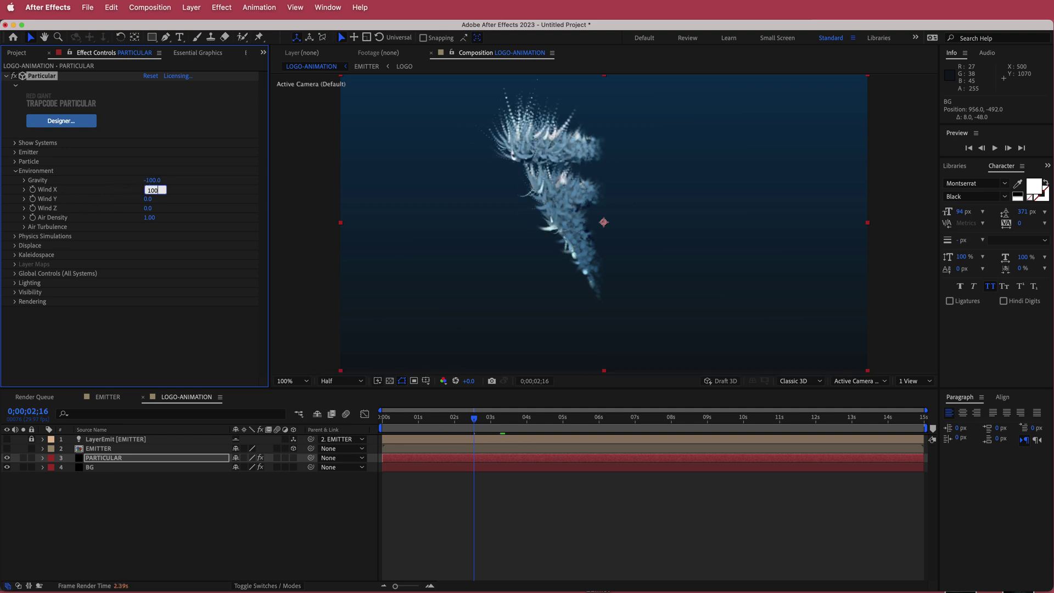
pyautogui.write('00')
pyautogui.press('Return')
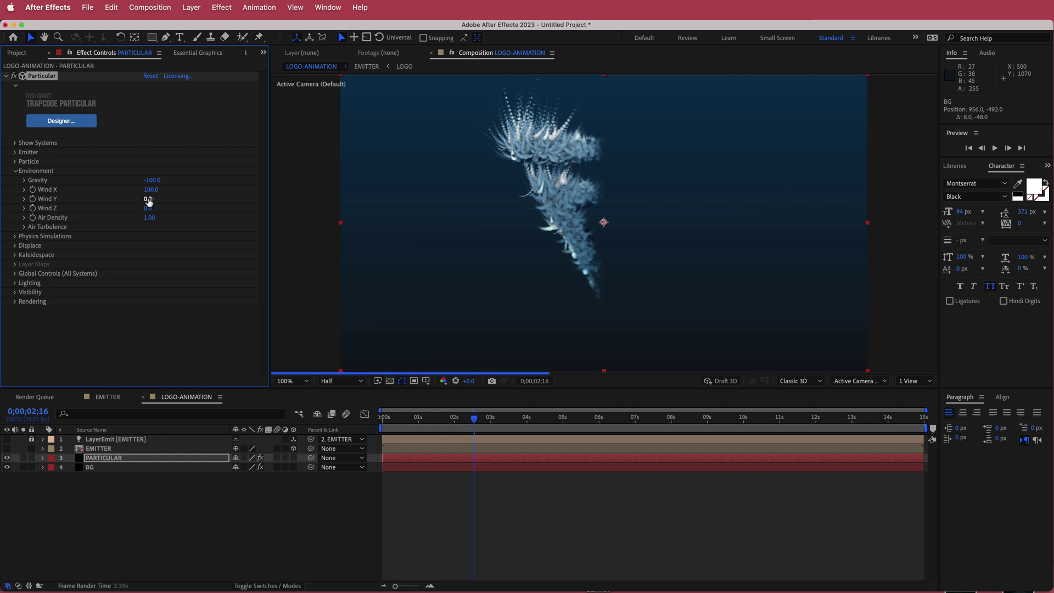
pyautogui.click(148, 199)
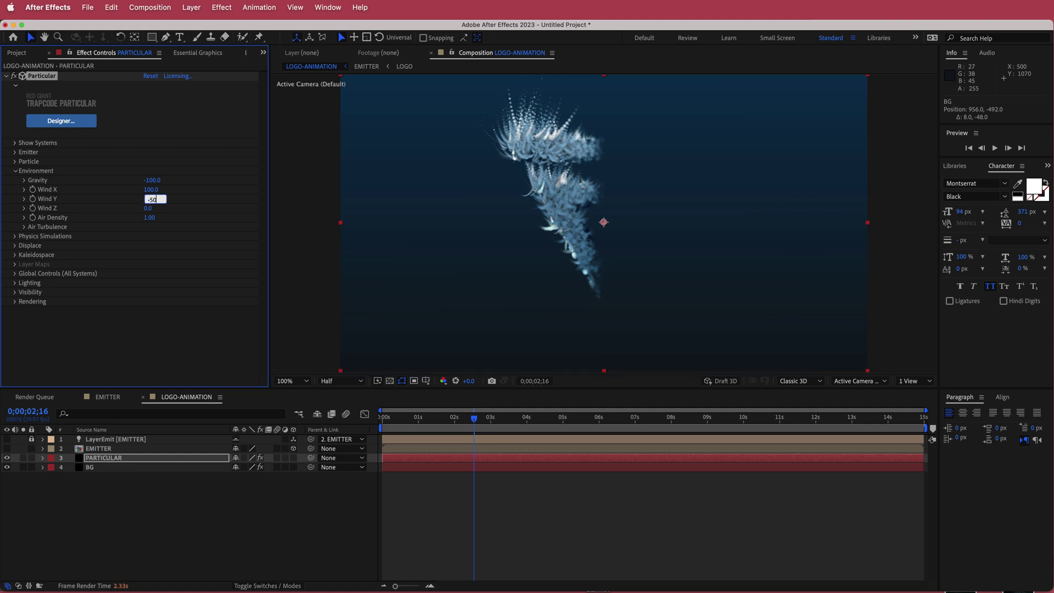
pyautogui.write('-50')
pyautogui.press('Return')
# Step: Set the Air Turbulence's Affect Position to 150 and preview the particles at 0;00;05;01
pyautogui.click(25, 226)
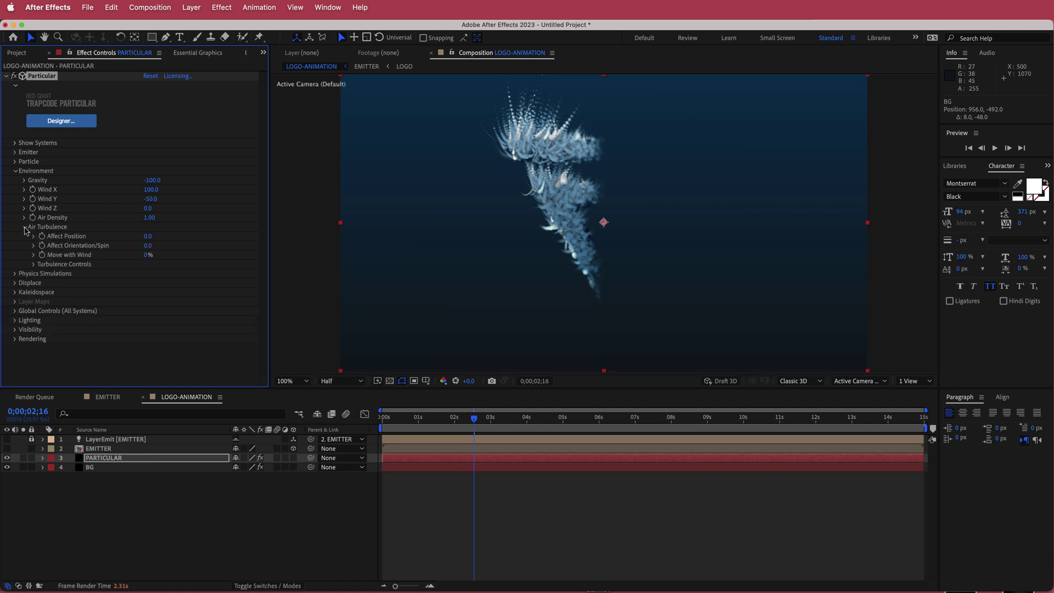
pyautogui.click(147, 235)
pyautogui.write('150')
pyautogui.press('Return')
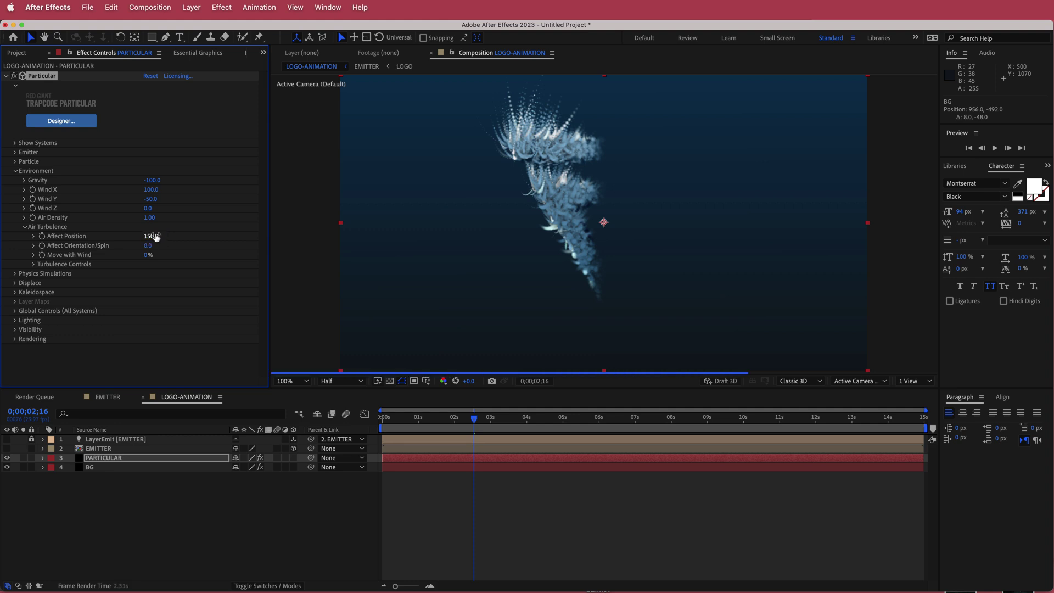
pyautogui.moveTo(476, 422); pyautogui.dragTo(564, 421)
pyautogui.press('space')
pyautogui.press('space')
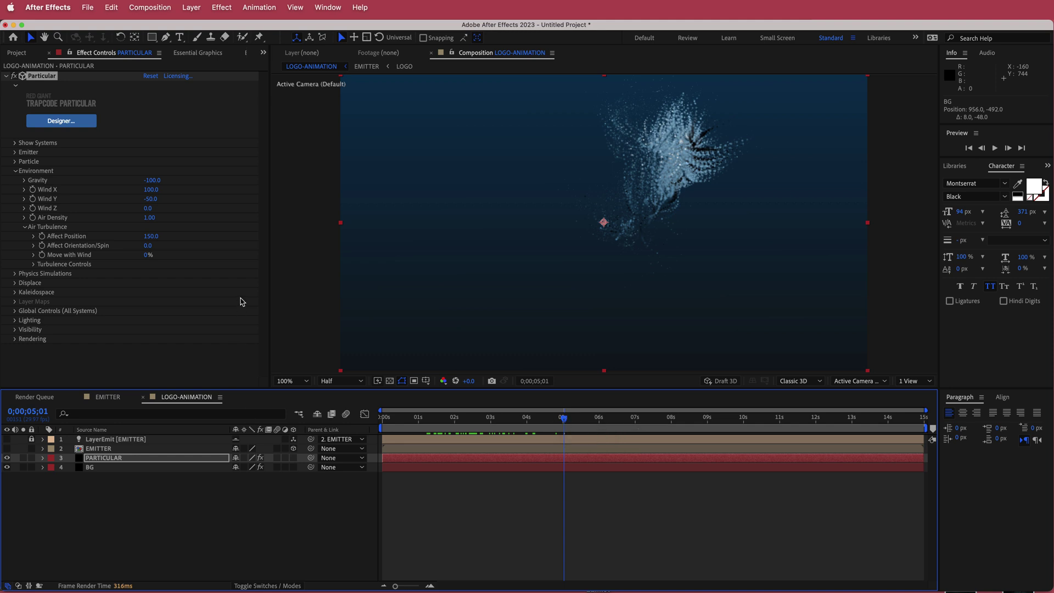
# Step: Apply a Drop Shadow effect to the PARTICULAR layer with 65% opacity
pyautogui.hotkey('ctrl', 'space')
pyautogui.write('dr')
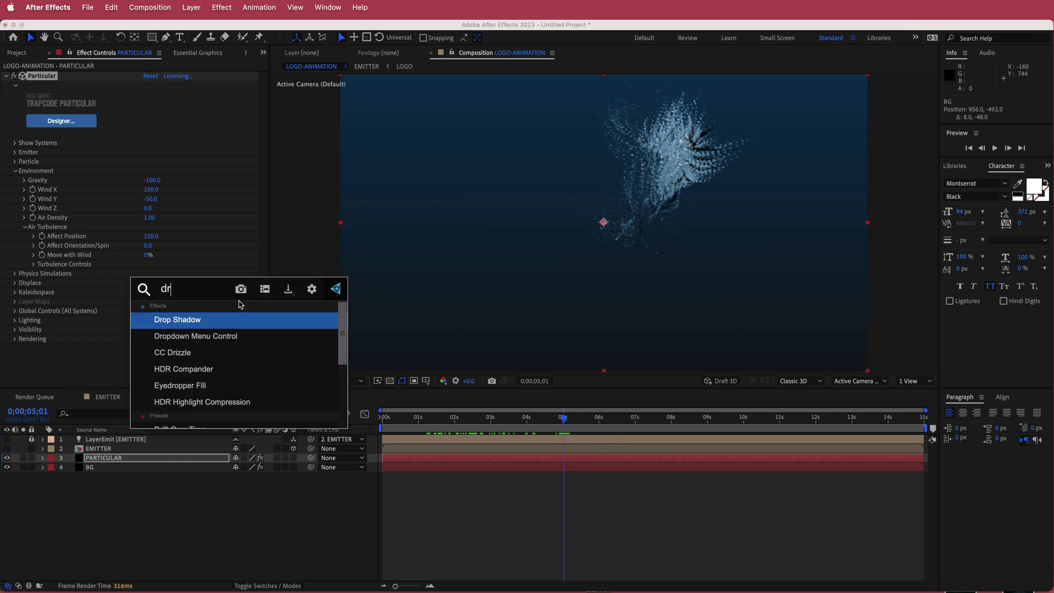
pyautogui.press('Return')
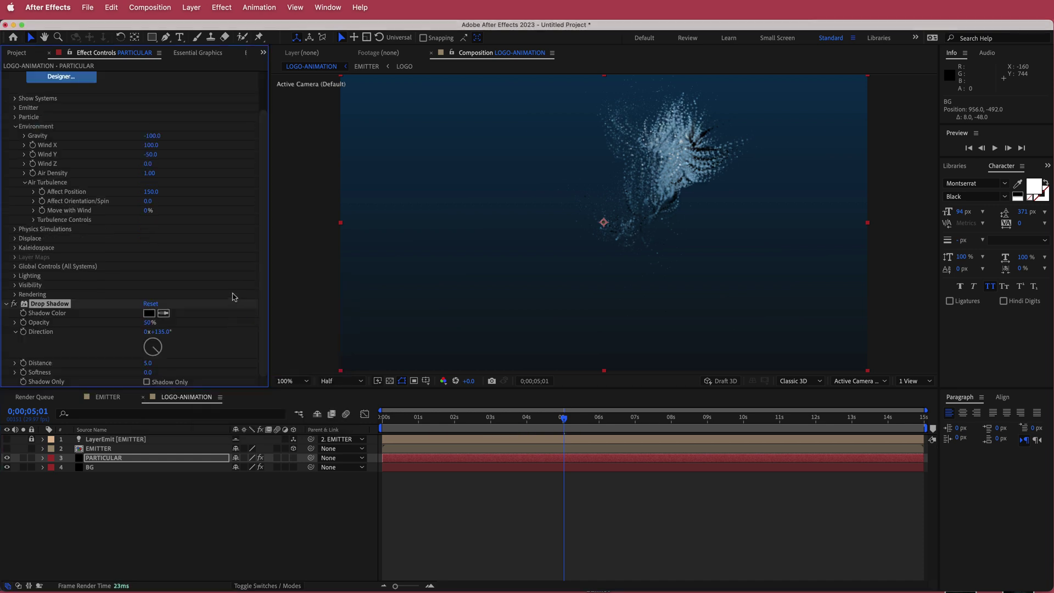
pyautogui.click(150, 322)
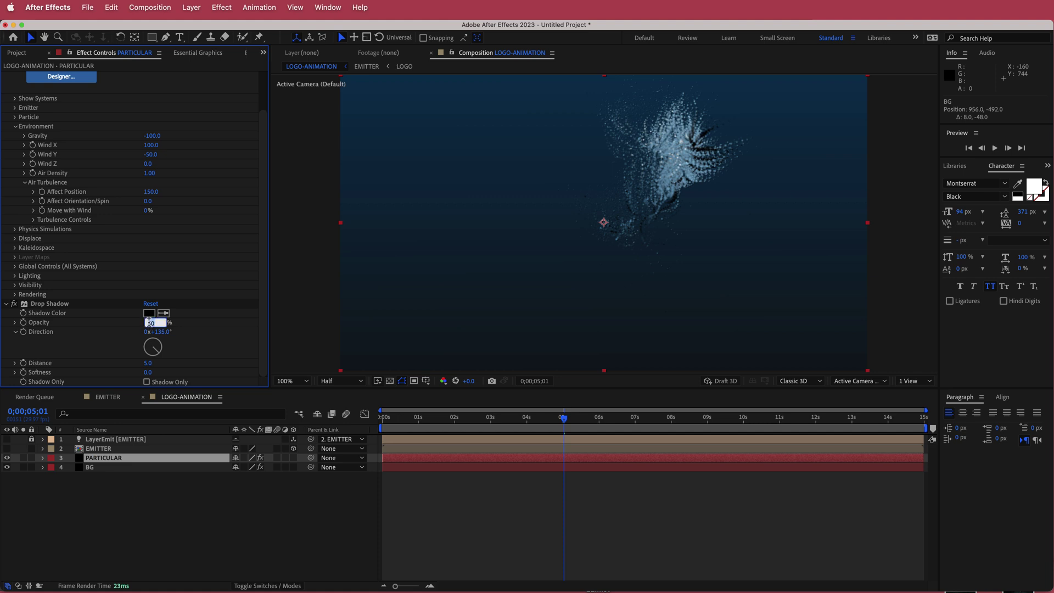
pyautogui.write('65')
pyautogui.press('Return')
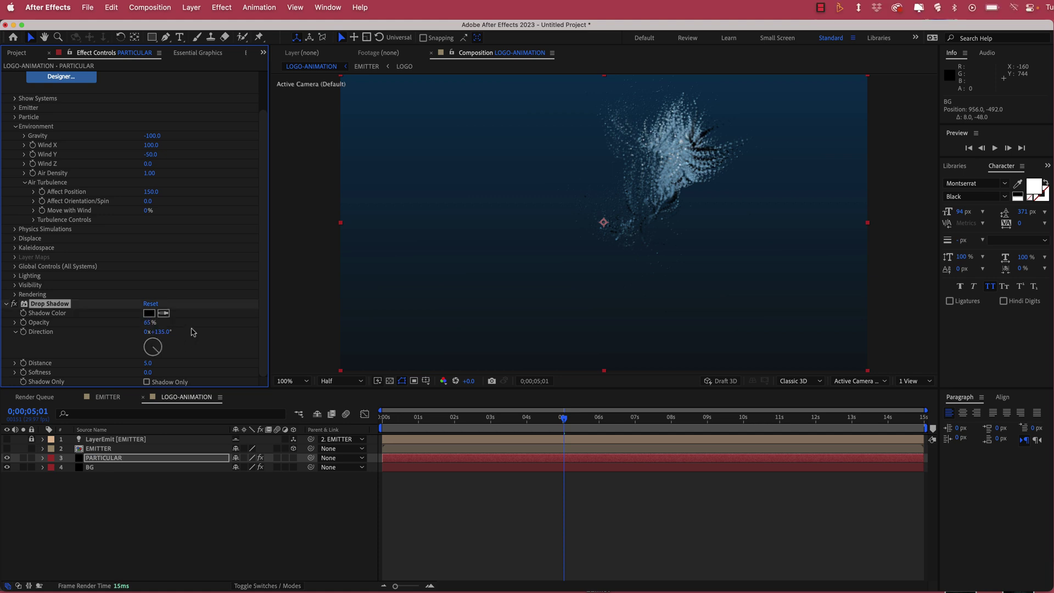
# Step: Set the drop shadow's Distance to 0 and Softness to 65, and check the particles at 0;00;03;18
pyautogui.click(148, 365)
pyautogui.write('0')
pyautogui.click(149, 373)
pyautogui.press('Return')
pyautogui.moveTo(563, 423); pyautogui.dragTo(512, 422)
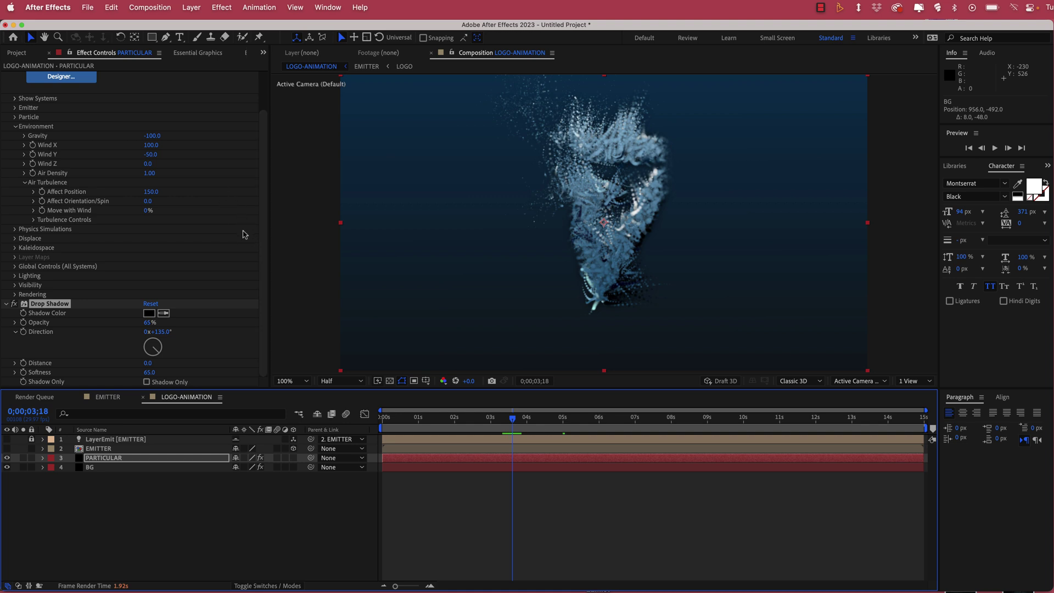
# Step: Apply a Curves effect to the PARTICULAR layer and shape its RGB curve into a gentle S for more contrast
pyautogui.hotkey('ctrl', 'space')
pyautogui.write('curv')
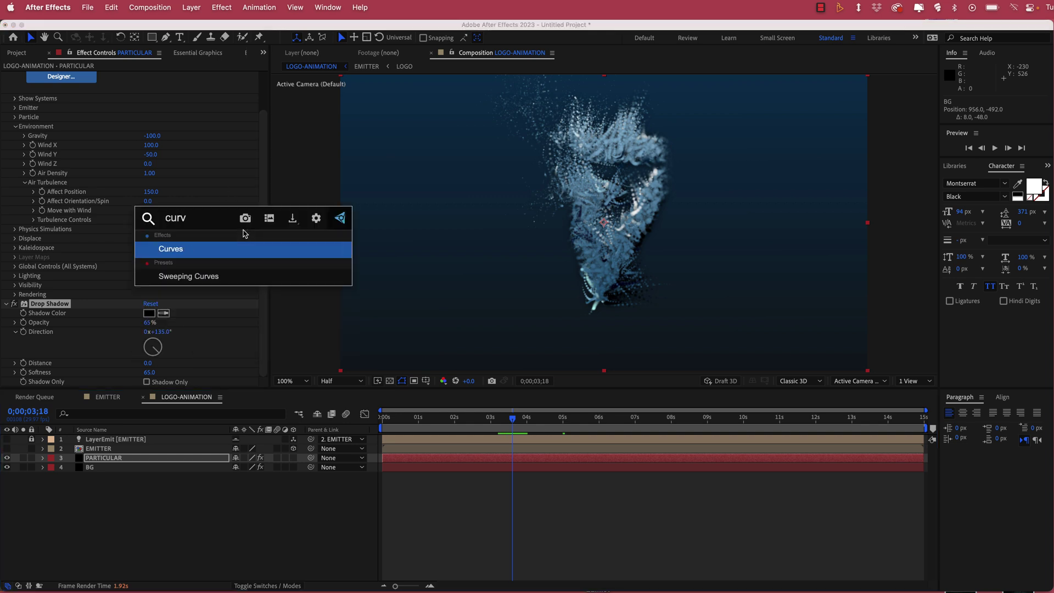
pyautogui.press('Return')
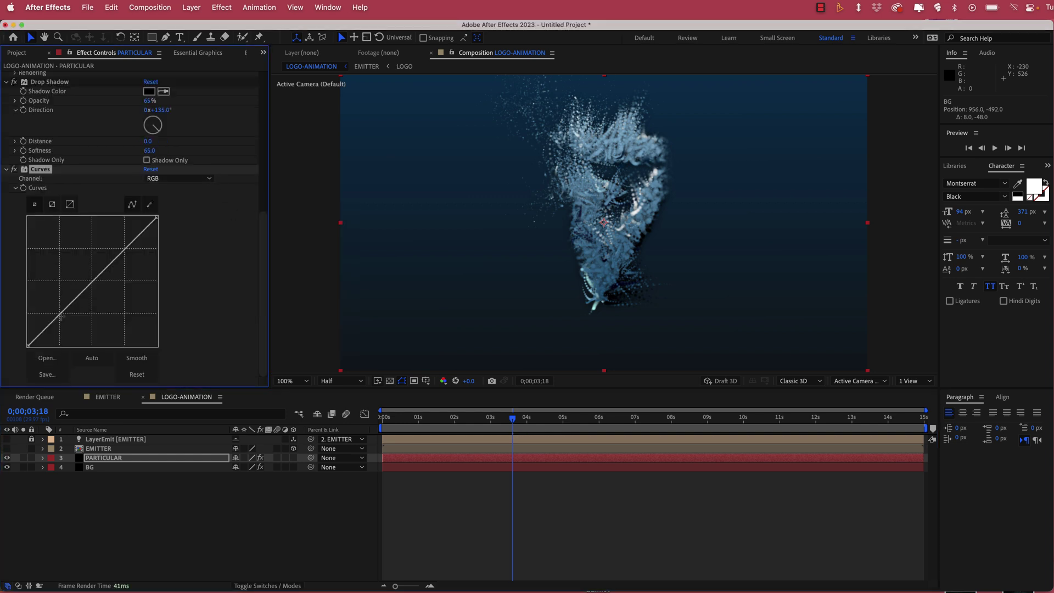
pyautogui.click(60, 315)
pyautogui.moveTo(125, 251); pyautogui.dragTo(114, 248)
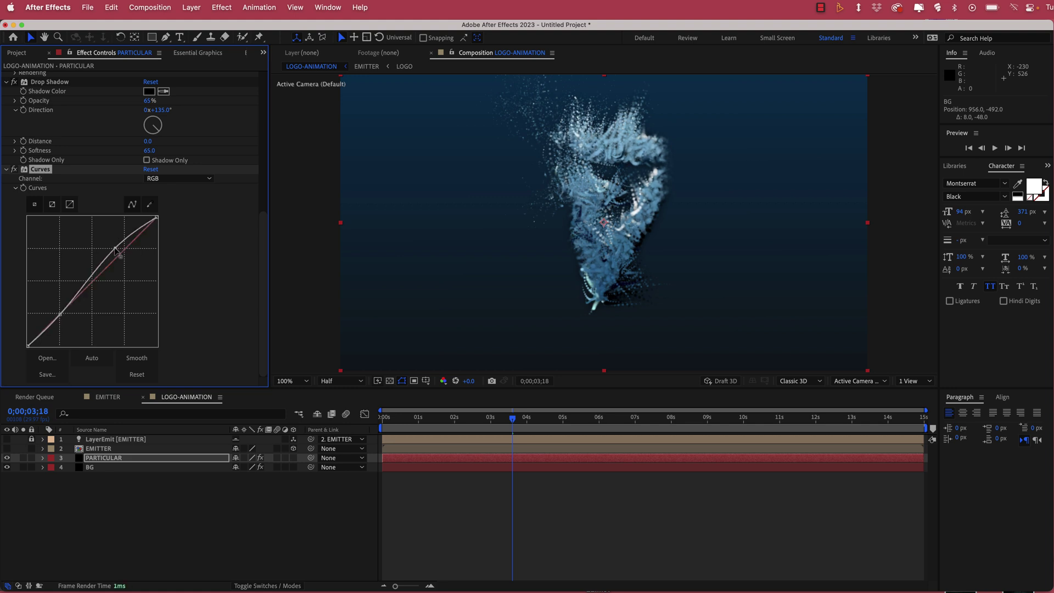
pyautogui.moveTo(61, 314); pyautogui.dragTo(65, 316)
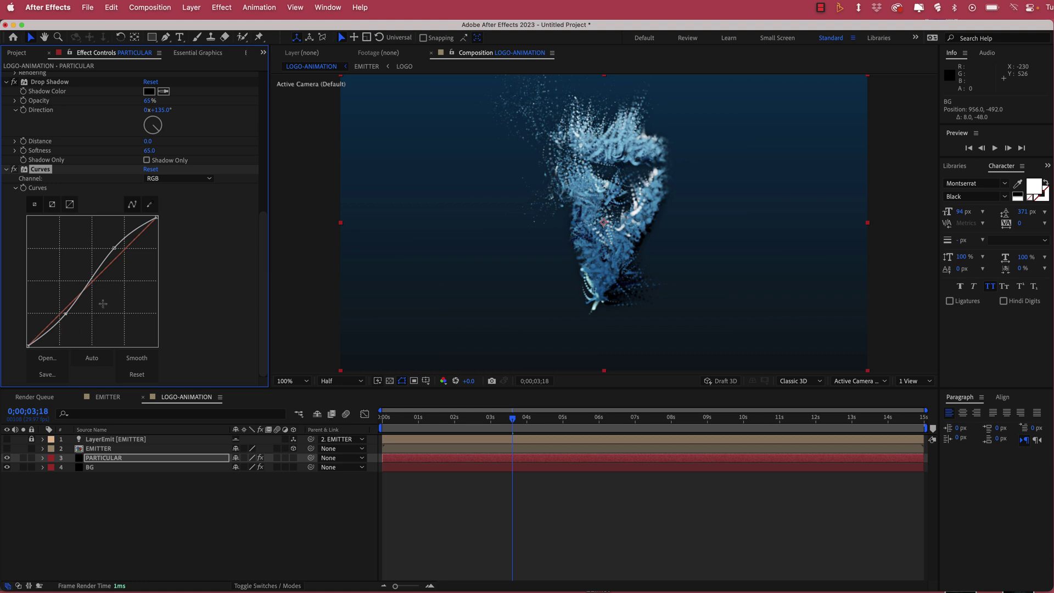
pyautogui.moveTo(117, 254); pyautogui.dragTo(119, 248)
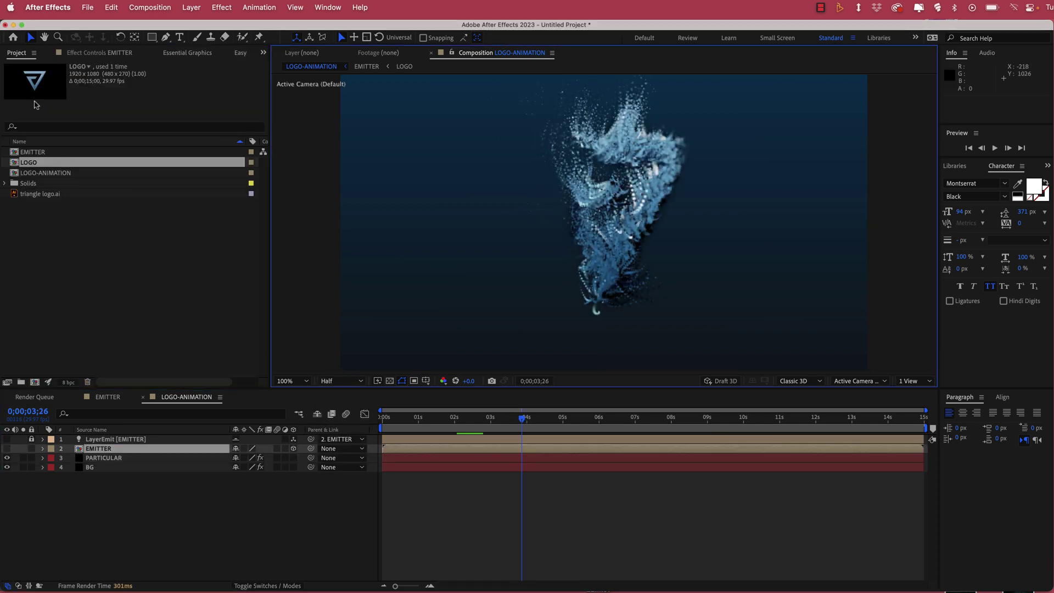
# Step: Place the LOGO composition between the PARTICULAR and BG layers and check the frame at 0;00;01;22
pyautogui.click(22, 57)
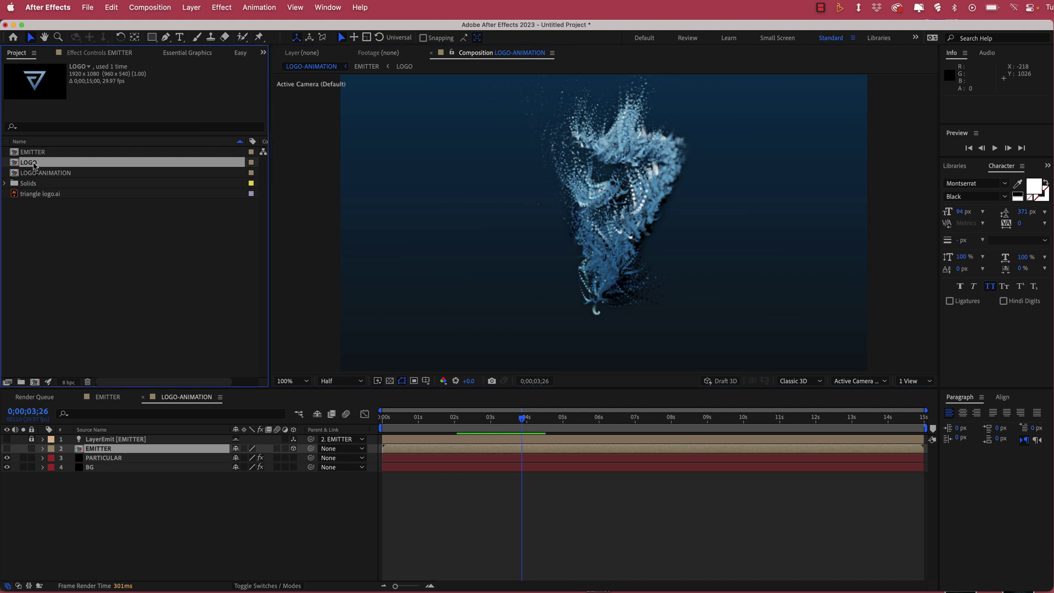
pyautogui.moveTo(33, 166); pyautogui.dragTo(101, 466)
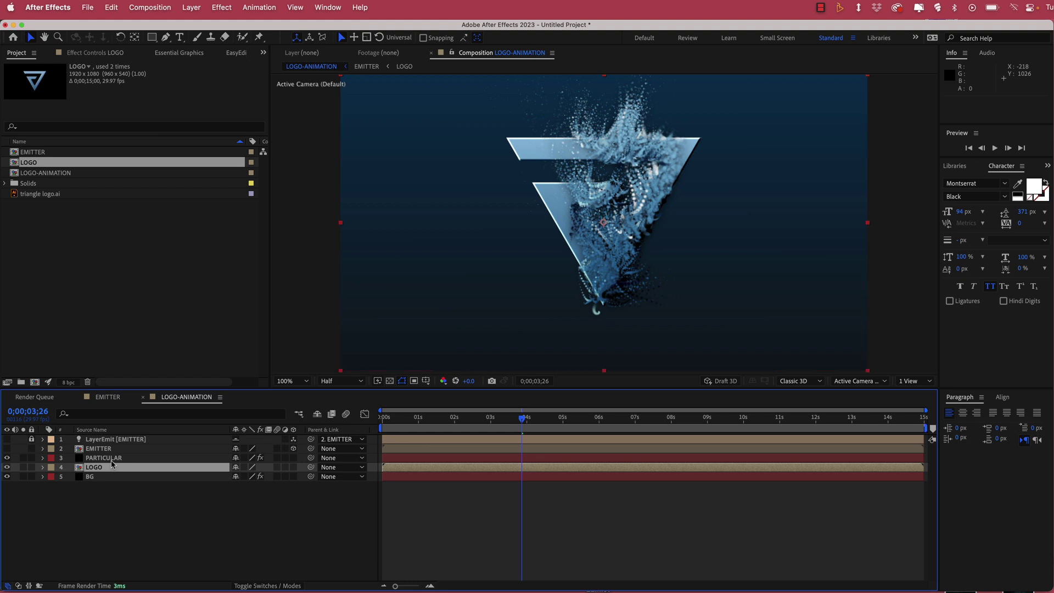
pyautogui.moveTo(523, 421); pyautogui.dragTo(444, 422)
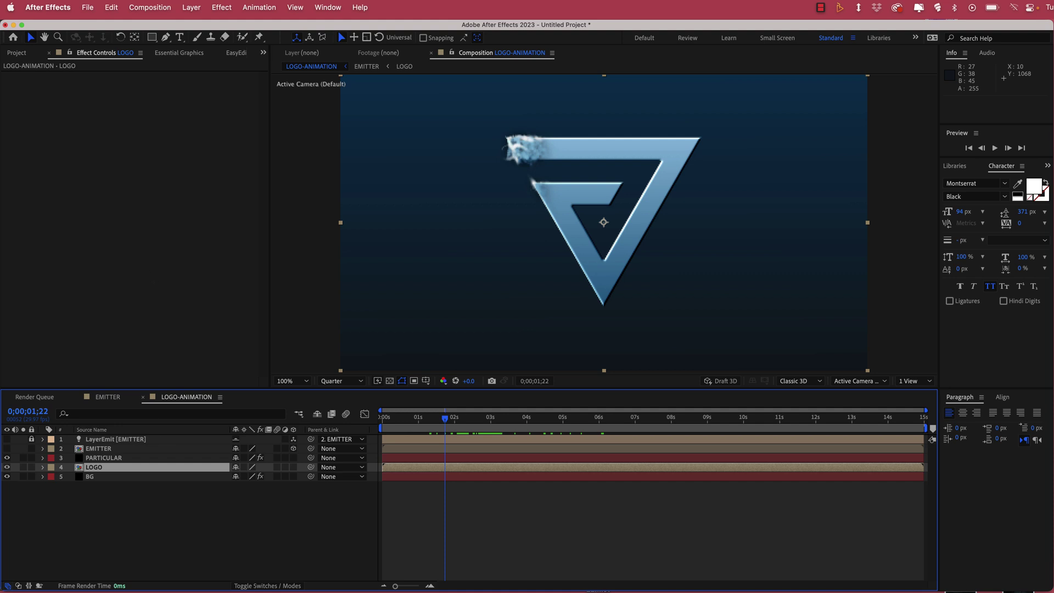
# Step: Apply the Linear Wipe effect to the LOGO layer
pyautogui.hotkey('ctrl', 'space')
pyautogui.write('linea')
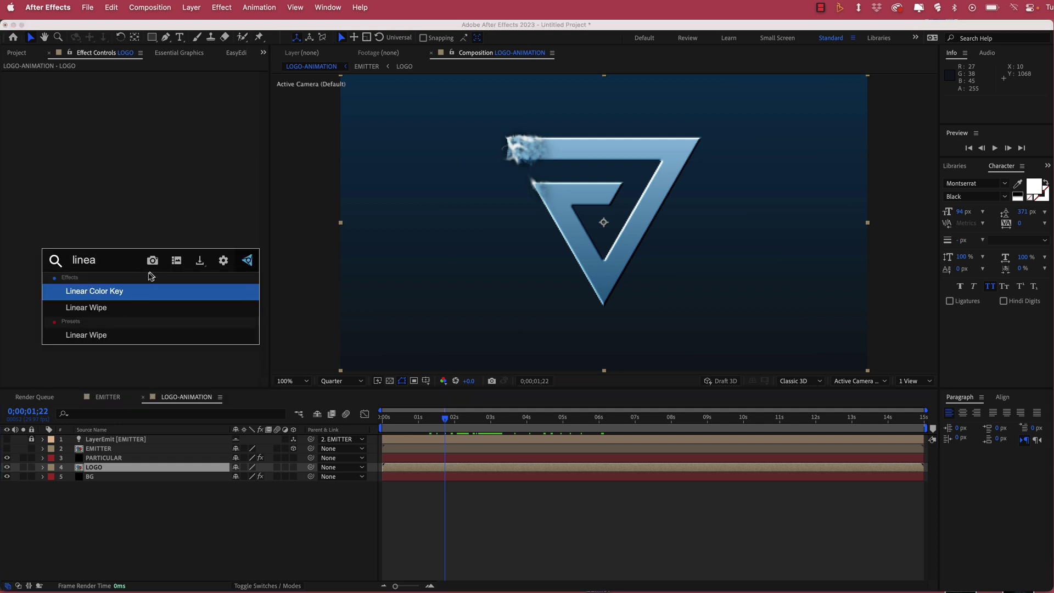
pyautogui.click(115, 308)
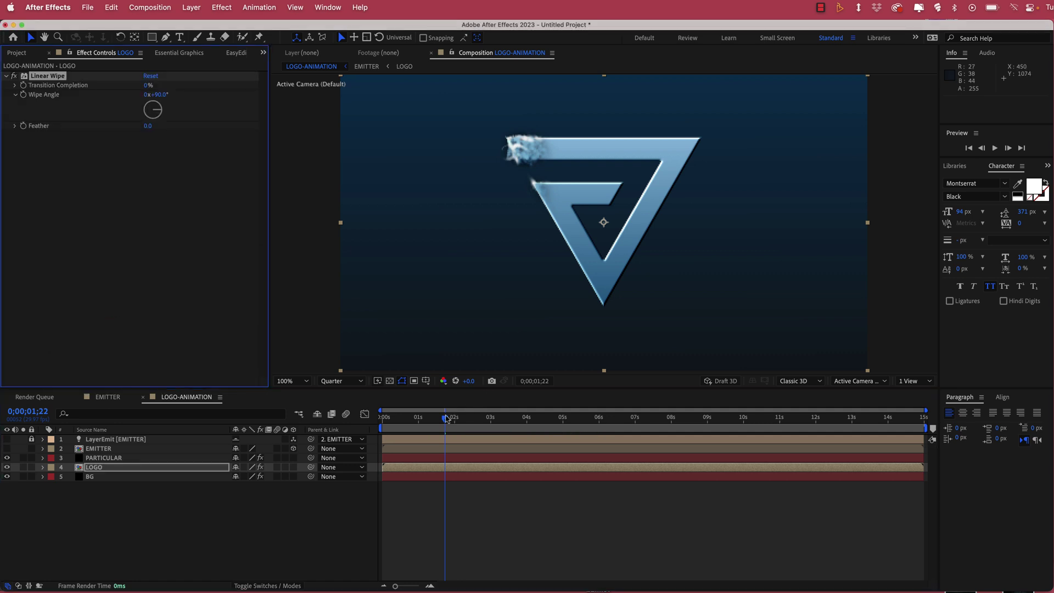
# Step: Go to 0;00;00;00 and set the Linear Wipe's Wipe Angle to 270° and Feather to 70
pyautogui.moveTo(444, 417); pyautogui.dragTo(378, 420)
pyautogui.click(164, 96)
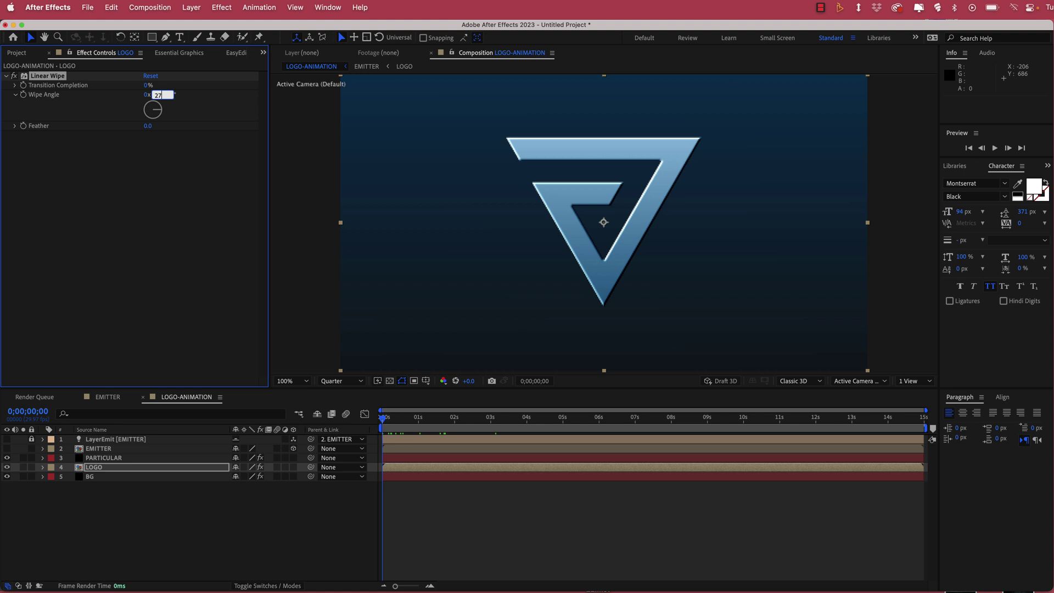
pyautogui.write('270')
pyautogui.press('Return')
pyautogui.click(147, 126)
pyautogui.write('70')
pyautogui.press('Return')
# Step: Keyframe the Linear Wipe's Transition Completion at 100% on the first frame
pyautogui.click(146, 85)
pyautogui.write('100')
pyautogui.press('Return')
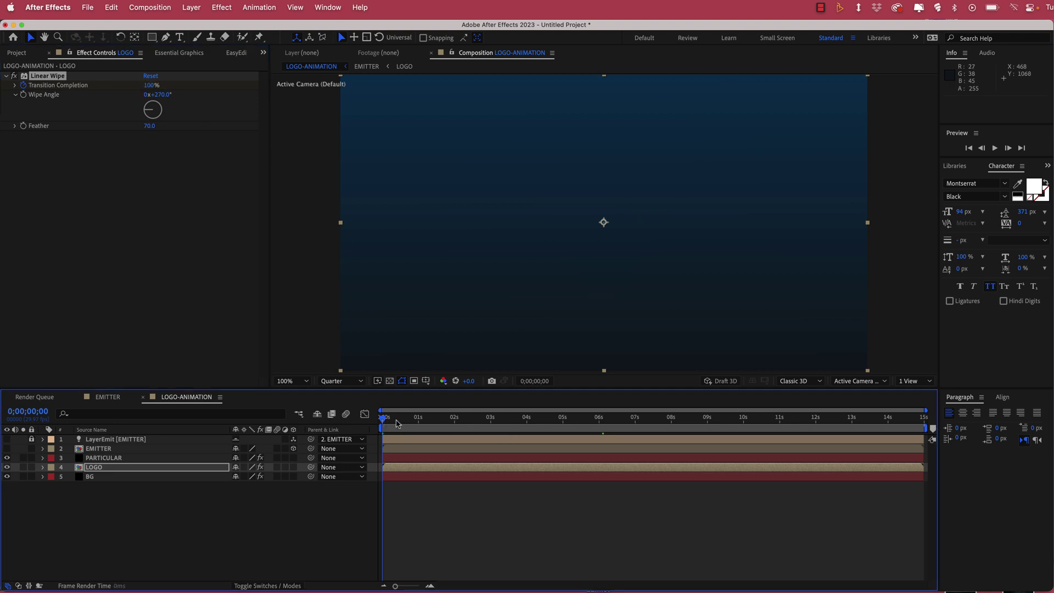
# Step: Keyframe the Linear Wipe's Transition Completion at 0% at 0;00;05;29
pyautogui.moveTo(398, 421); pyautogui.dragTo(598, 422)
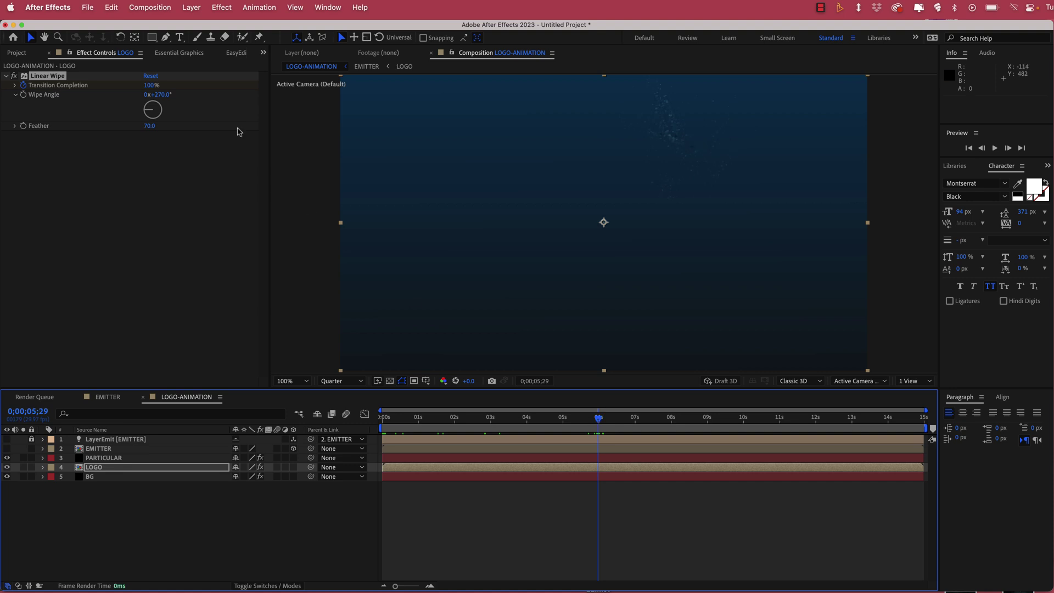
pyautogui.click(151, 86)
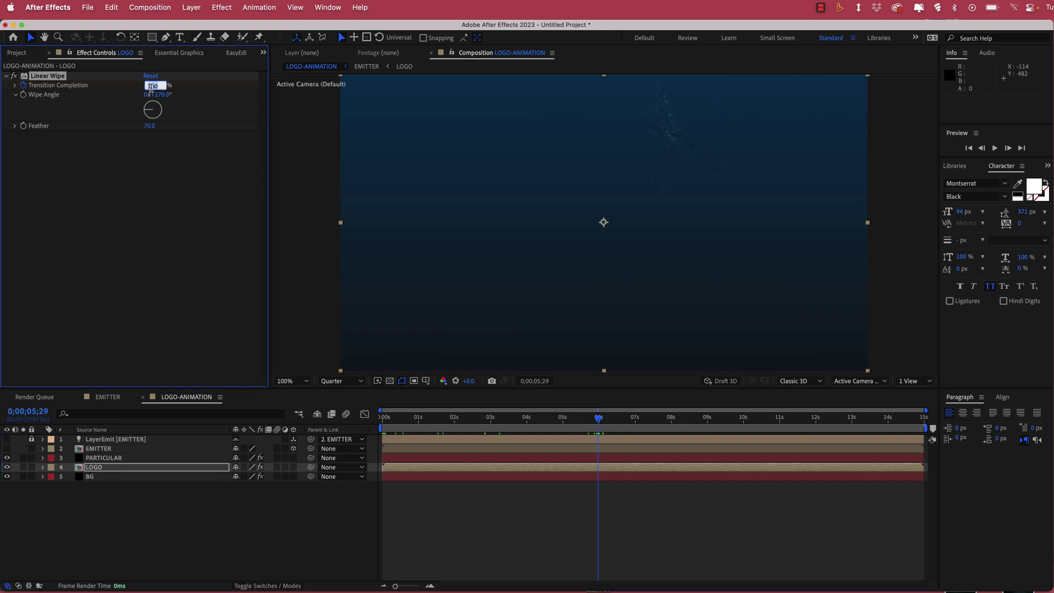
pyautogui.write('0')
pyautogui.press('Return')
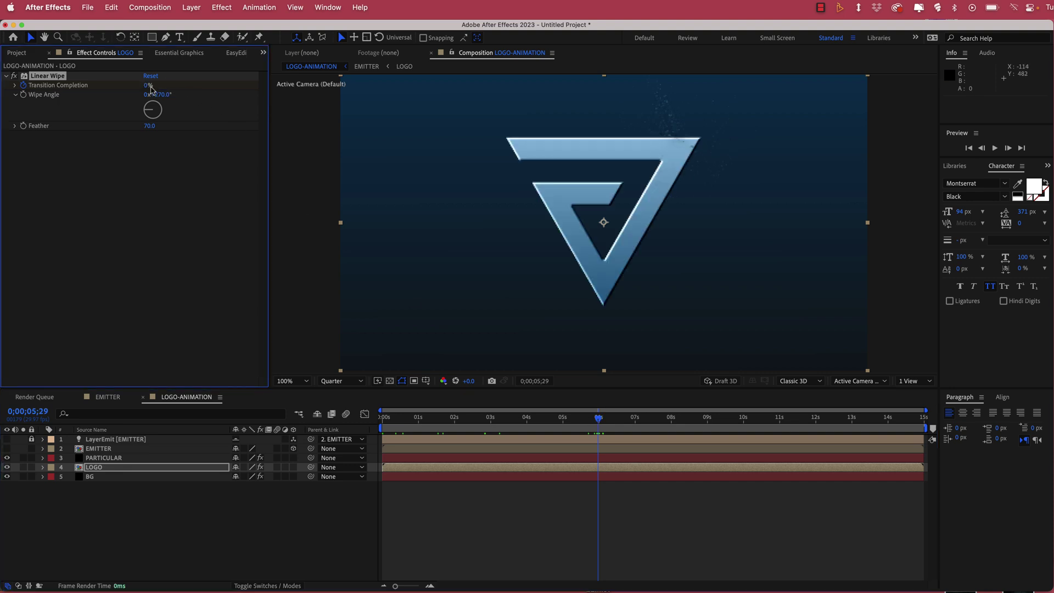
# Step: Reveal the LOGO layer's Scale property and keyframe it at 100% at 0;00;05;29
pyautogui.click(600, 420)
pyautogui.moveTo(600, 420)
pyautogui.mouseDown()
pyautogui.moveTo(430, 419)
pyautogui.moveTo(602, 420)
pyautogui.mouseUp()
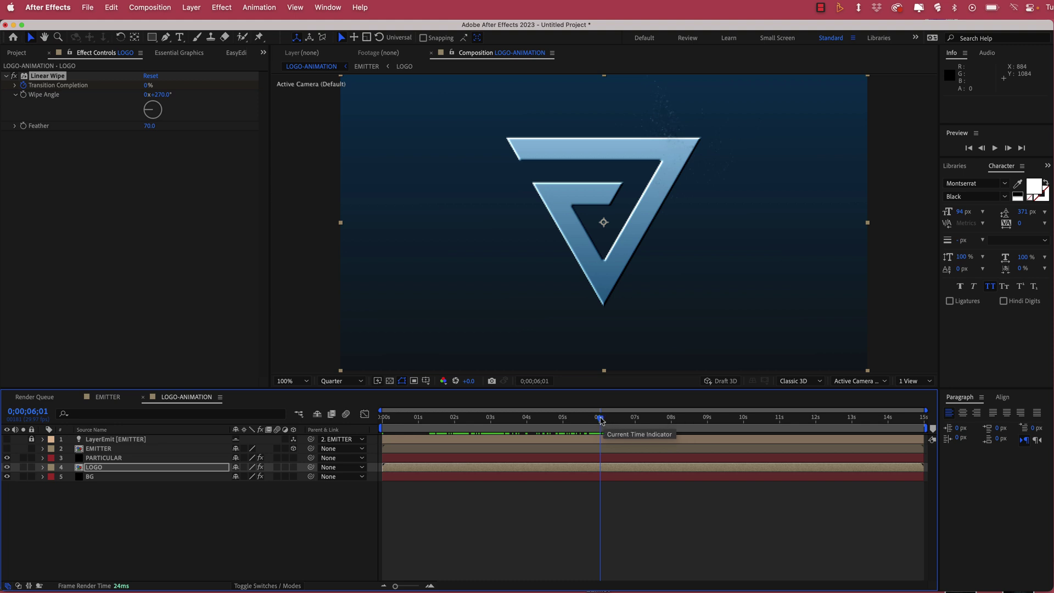
pyautogui.moveTo(601, 420); pyautogui.dragTo(613, 422)
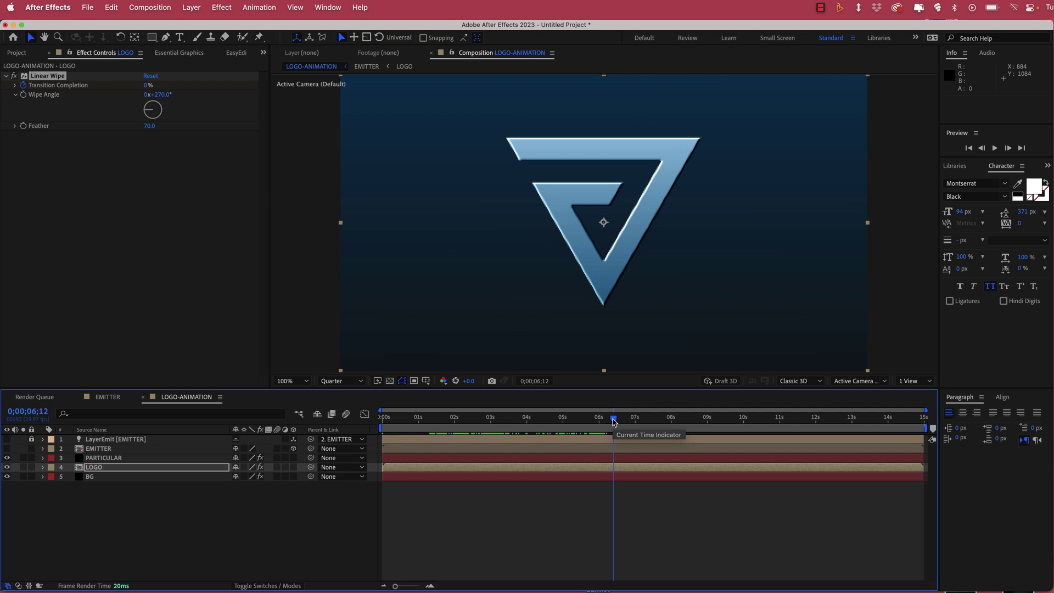
pyautogui.press('s')
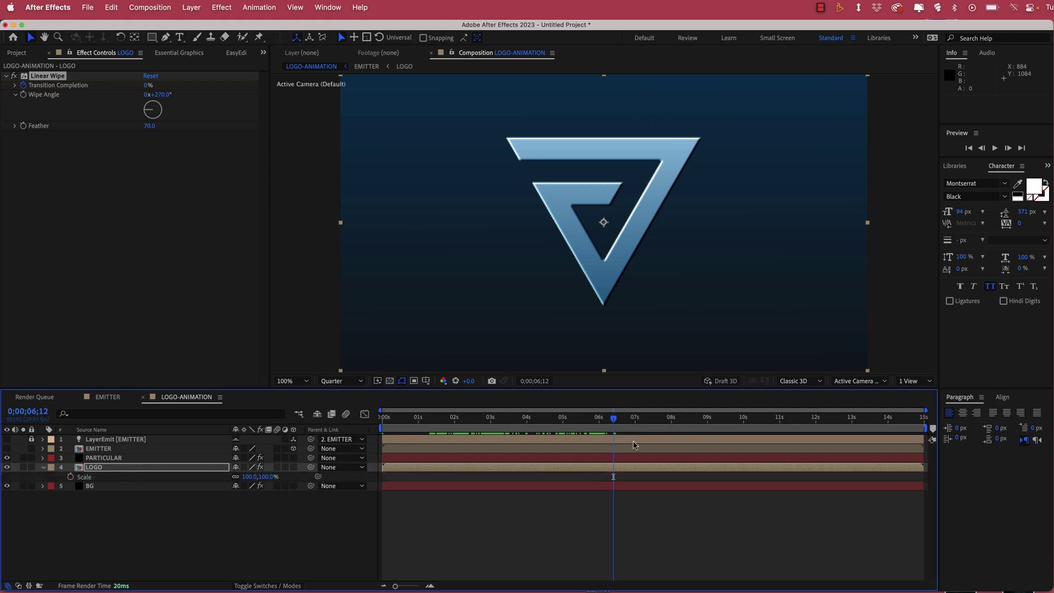
pyautogui.moveTo(611, 423); pyautogui.dragTo(598, 422)
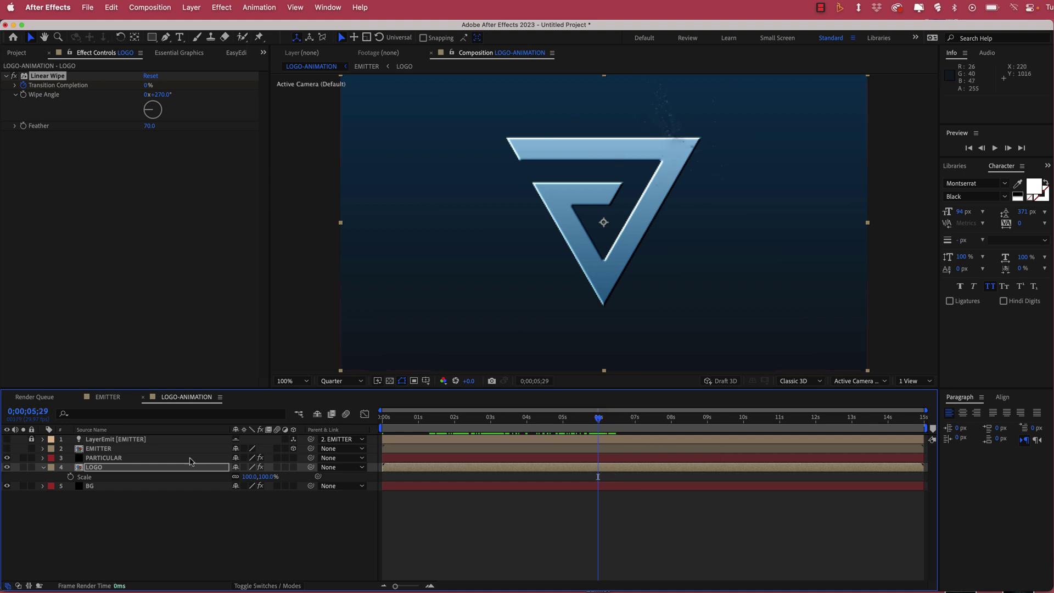
pyautogui.click(71, 477)
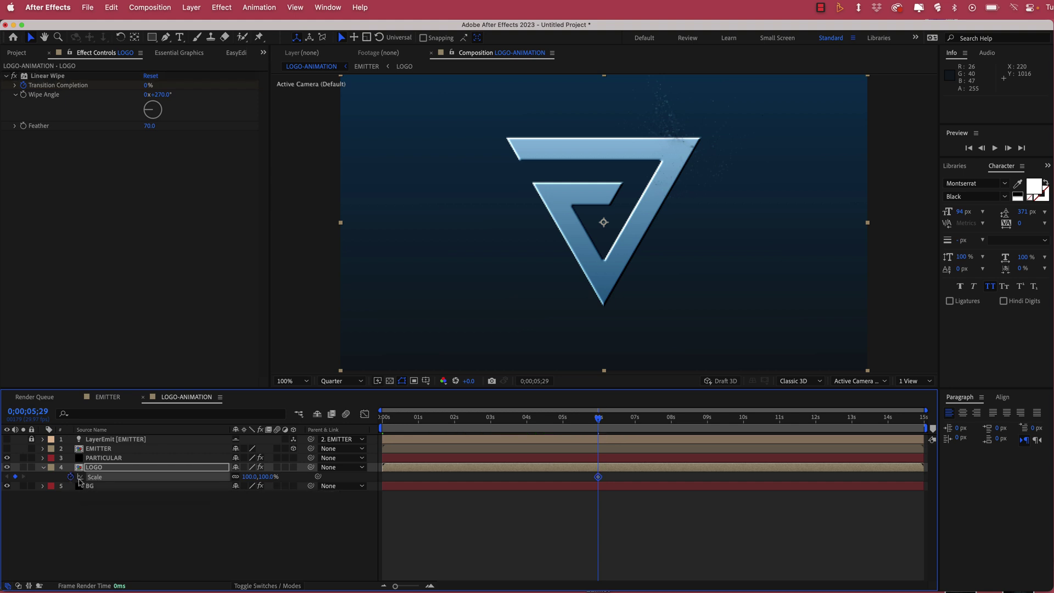
# Step: Keyframe the LOGO layer's Scale at 80% at 0;00;08;00
pyautogui.moveTo(598, 421); pyautogui.dragTo(670, 422)
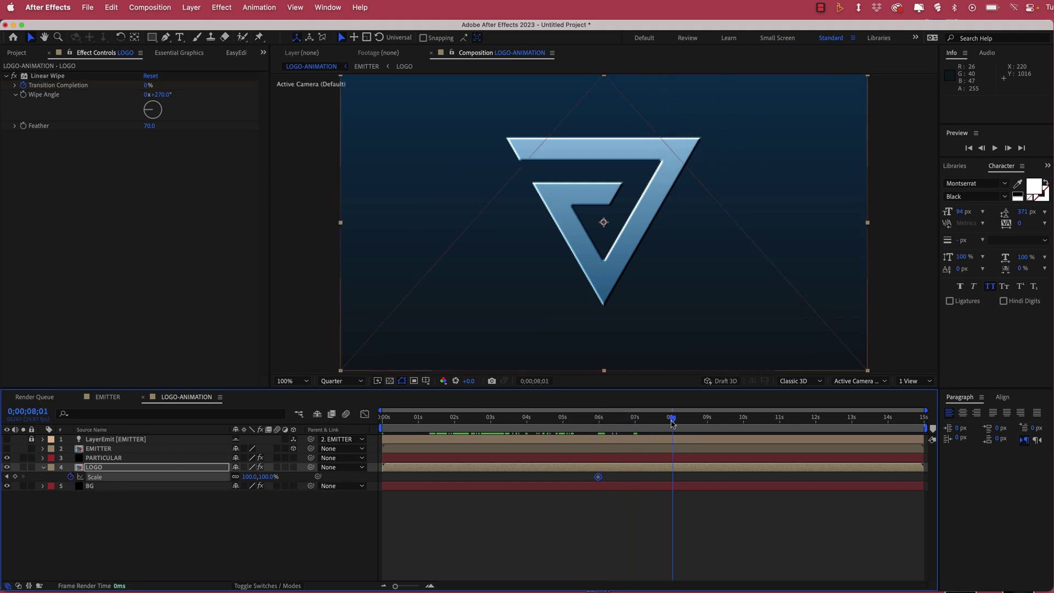
pyautogui.click(247, 476)
pyautogui.write('80')
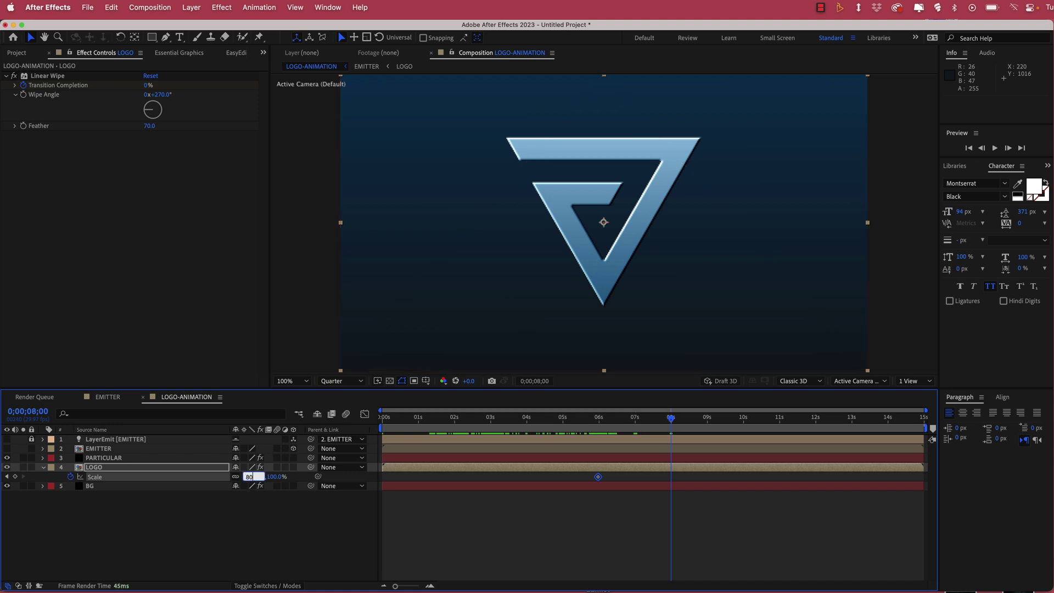
pyautogui.press('Return')
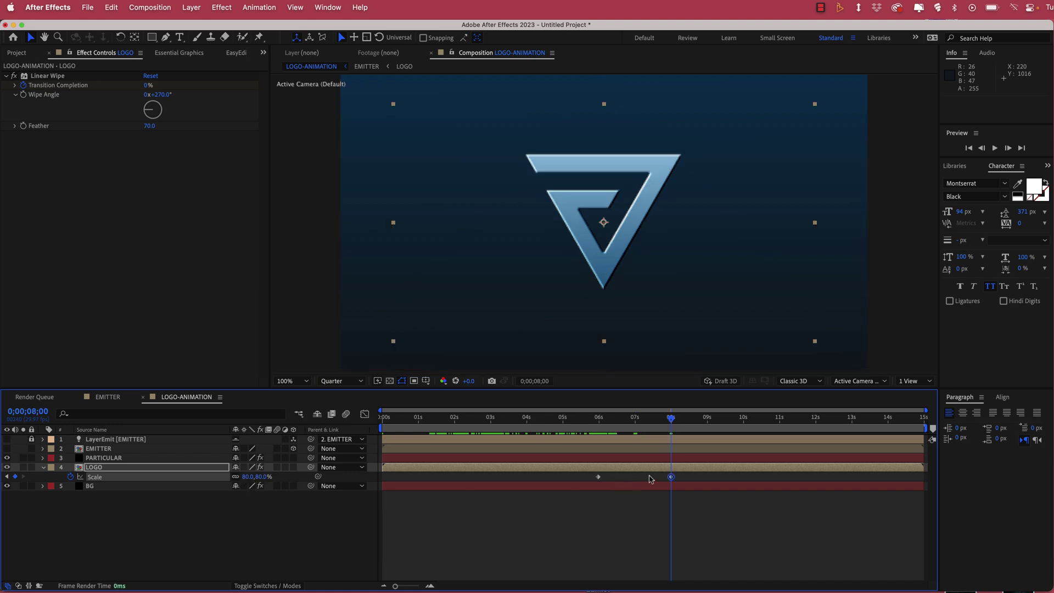
# Step: Apply Easy Ease to both LOGO Scale keyframes and lengthen their influence handles for a steeper speed curve
pyautogui.moveTo(687, 473); pyautogui.dragTo(590, 486)
pyautogui.click(252, 10)
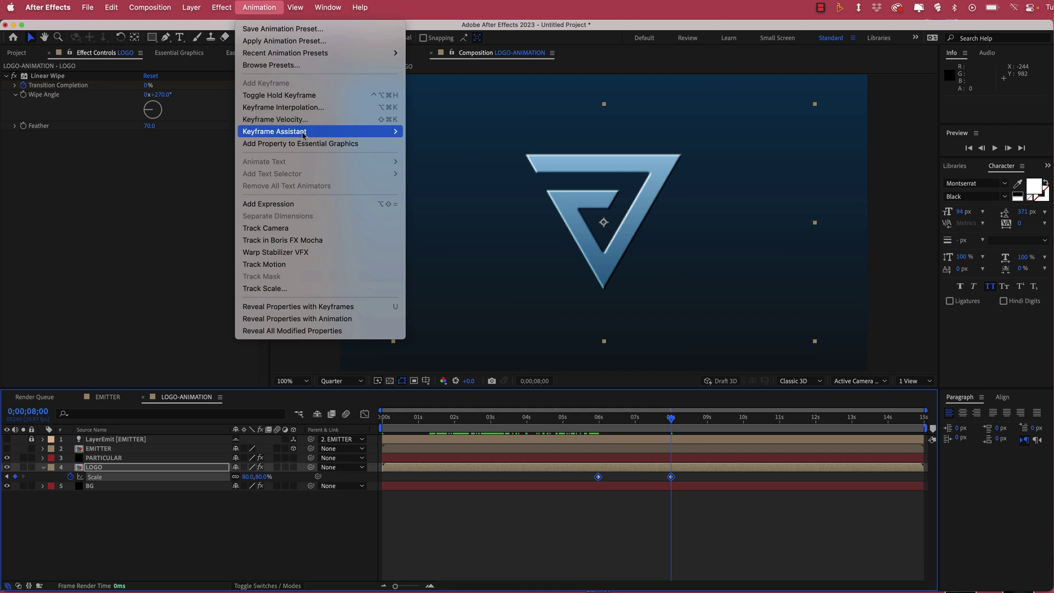
pyautogui.moveTo(357, 132)
pyautogui.click(497, 168)
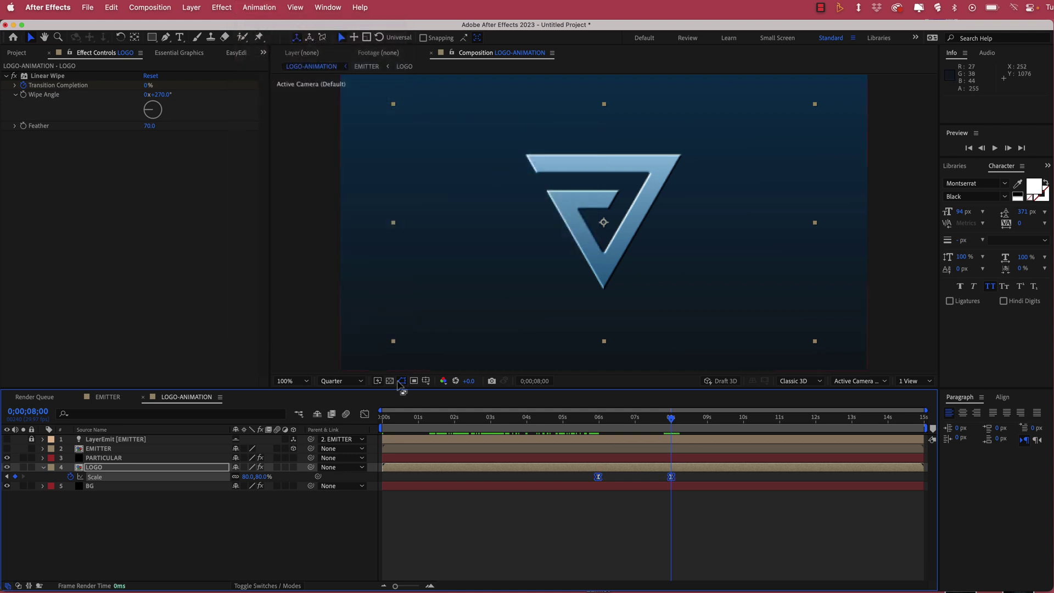
pyautogui.click(364, 416)
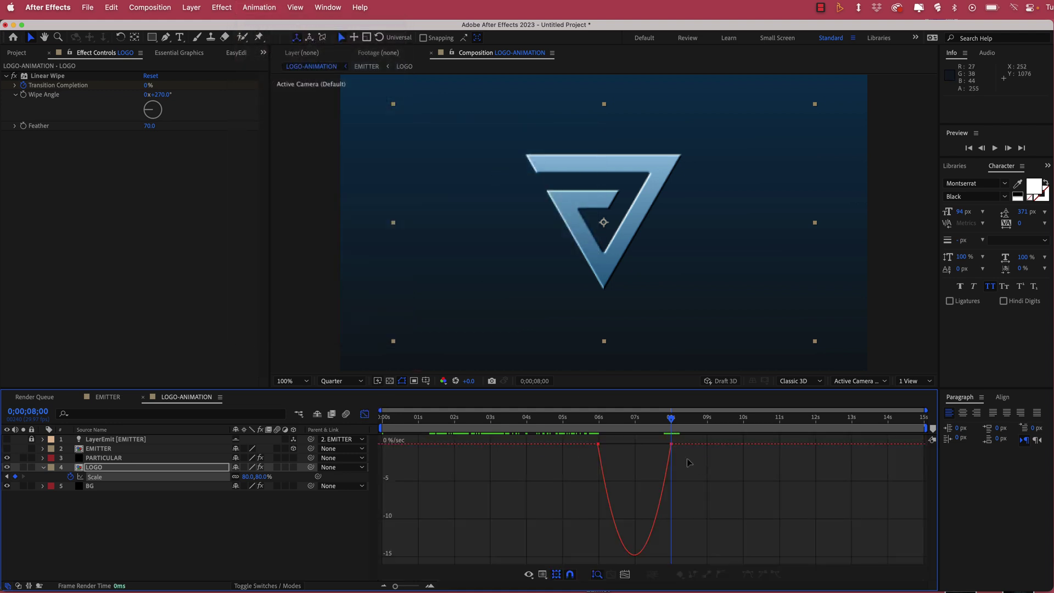
pyautogui.moveTo(629, 441); pyautogui.dragTo(655, 419)
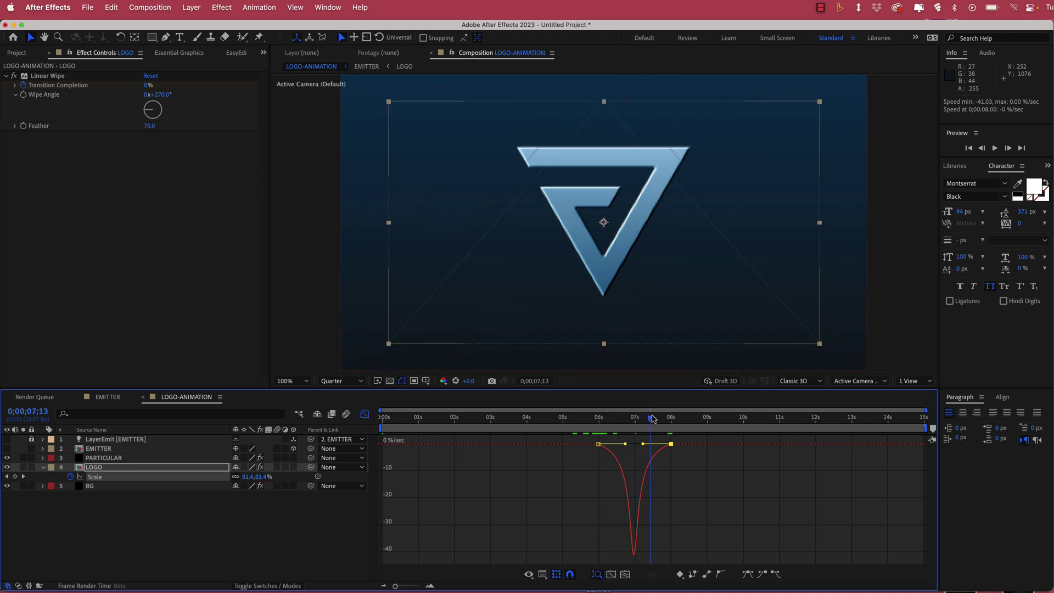
pyautogui.click(365, 414)
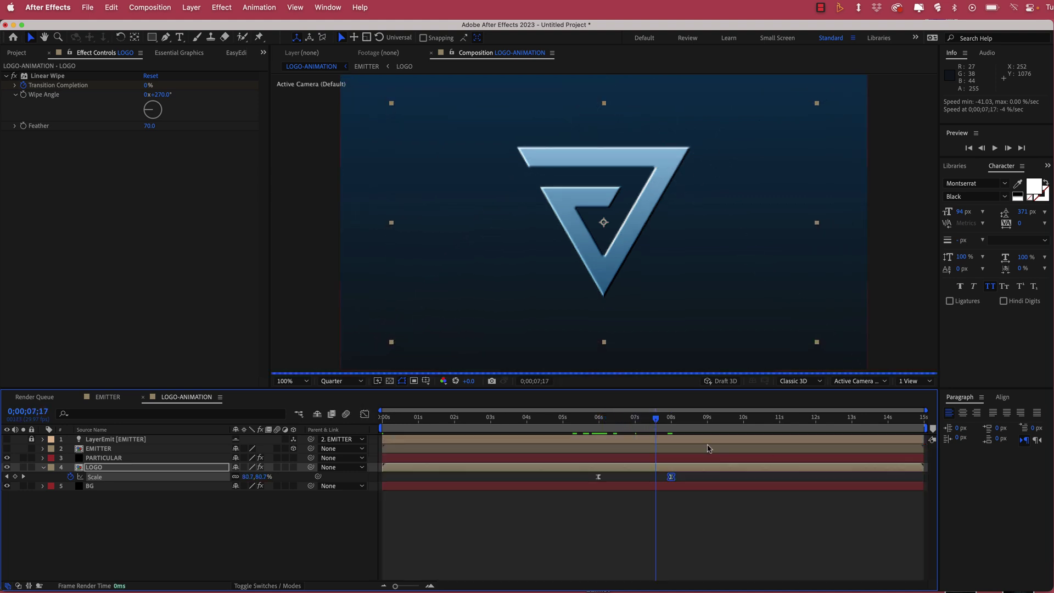
# Step: Keyframe the LOGO layer's Scale at 100% on the last frame, 0;00;14;29
pyautogui.moveTo(655, 423); pyautogui.dragTo(923, 423)
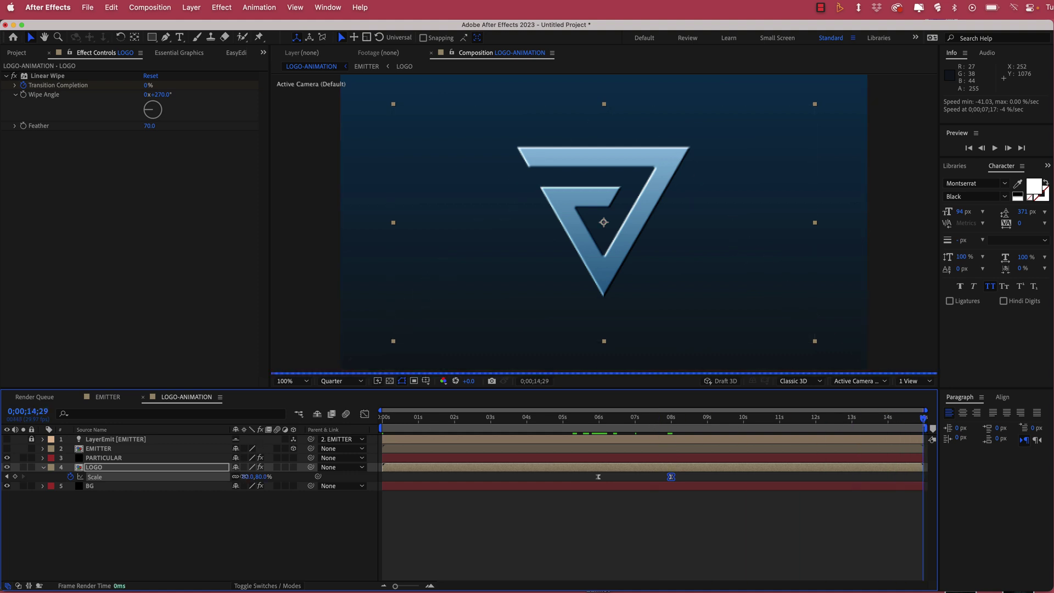
pyautogui.click(247, 476)
pyautogui.write('100')
pyautogui.press('Return')
pyautogui.moveTo(925, 421); pyautogui.dragTo(672, 414)
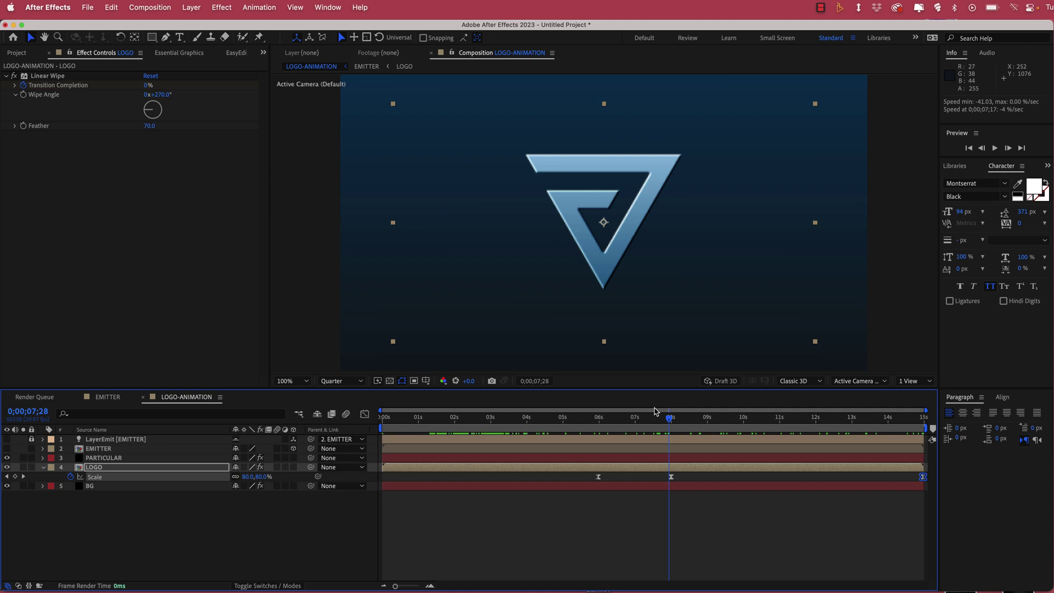
# Step: Add an adjustment layer to the LOGO-ANIMATION composition and apply the Noise effect to it
pyautogui.moveTo(481, 415)
pyautogui.mouseDown()
pyautogui.moveTo(434, 419)
pyautogui.moveTo(483, 420)
pyautogui.mouseUp()
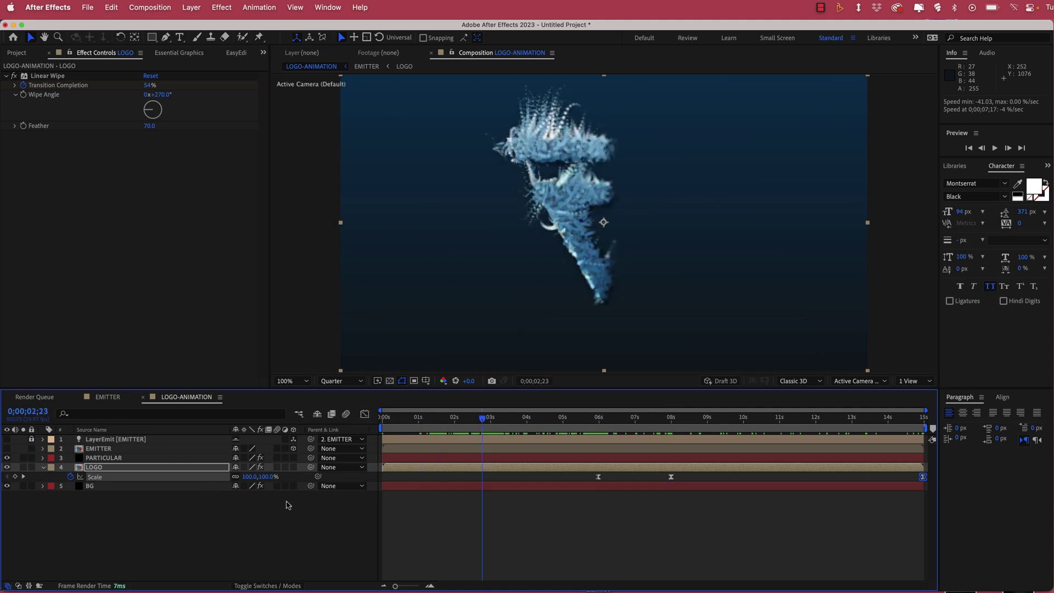
pyautogui.rightClick(304, 443)
pyautogui.moveTo(334, 449)
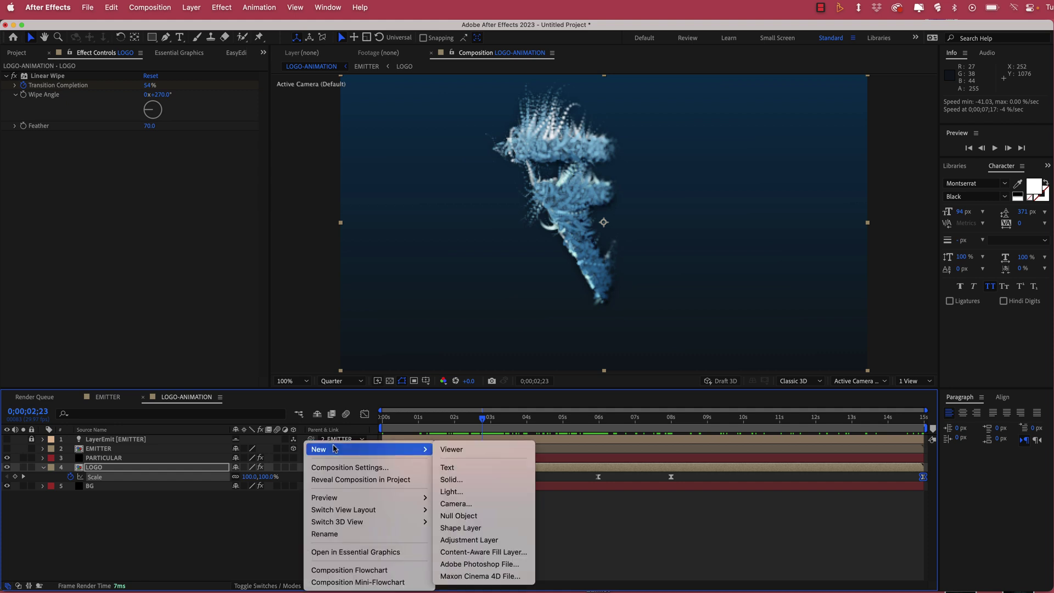
pyautogui.click(487, 539)
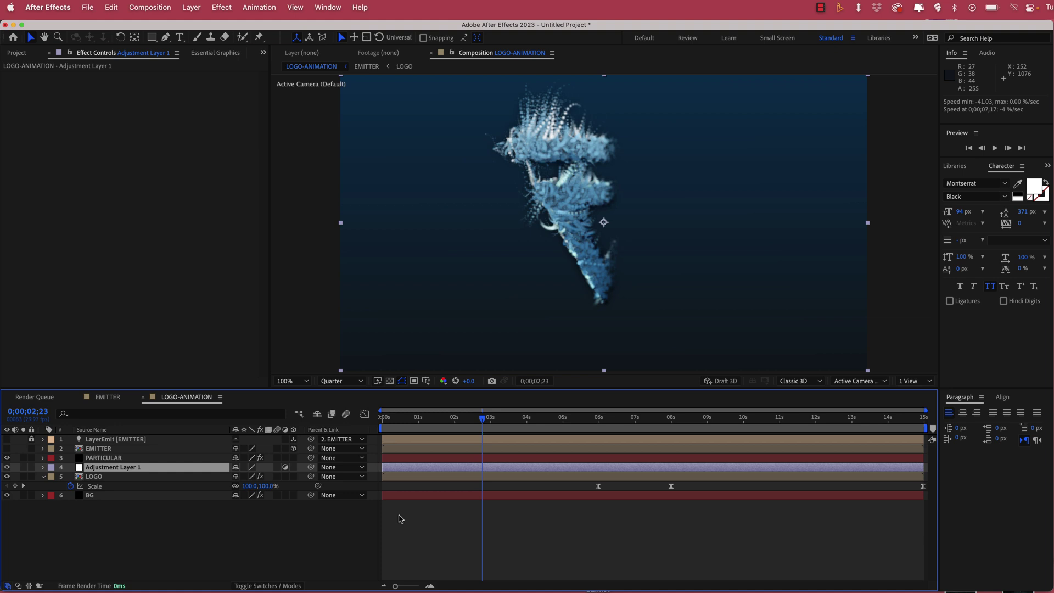
pyautogui.hotkey('ctrl', 'space')
pyautogui.write('noise')
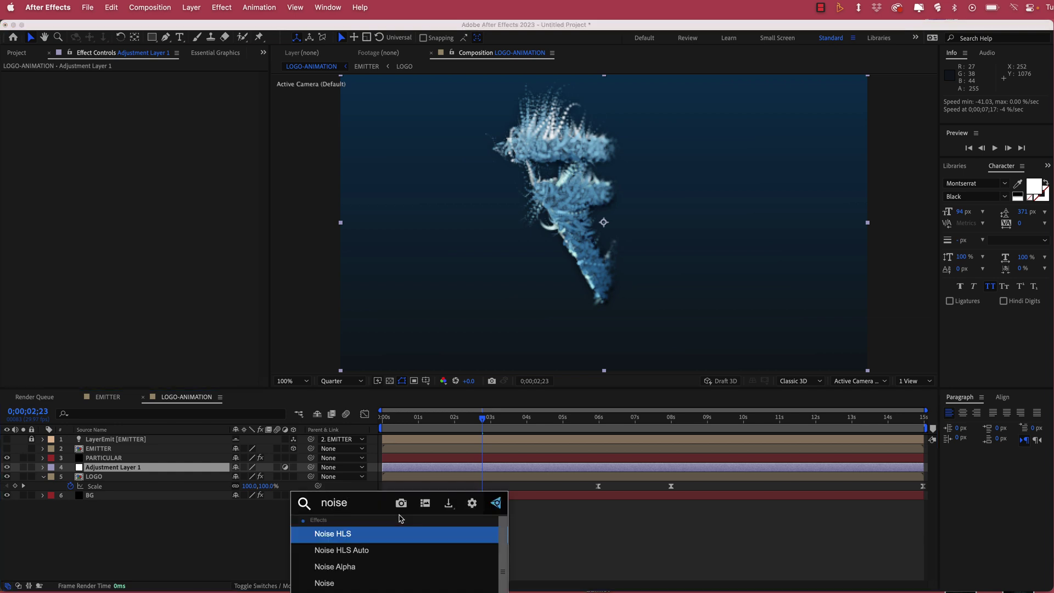
pyautogui.press('Down')
pyautogui.press('Down')
pyautogui.press('Down')
pyautogui.press('Return')
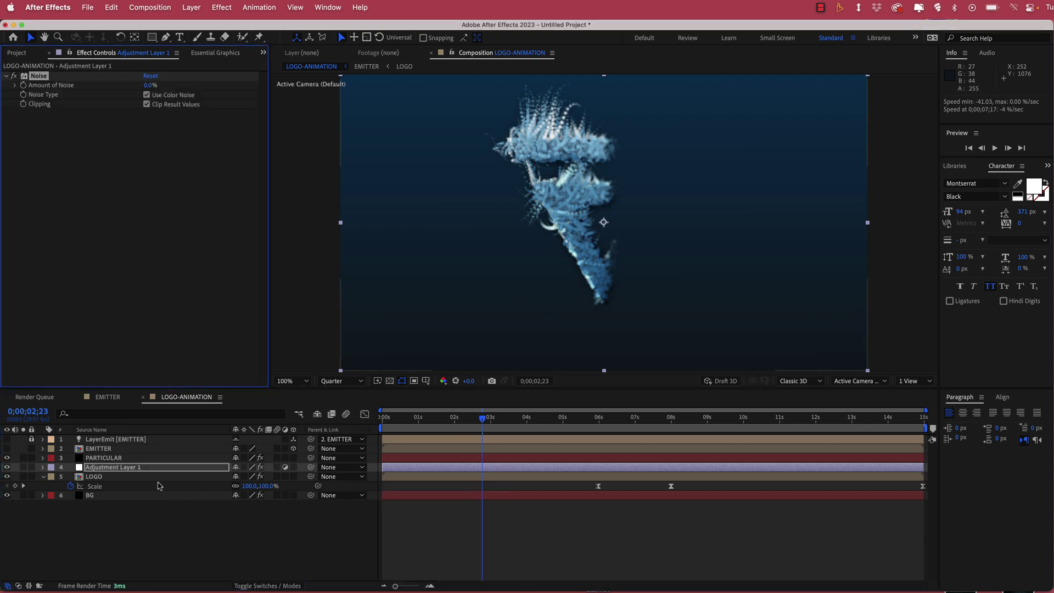
# Step: Move the adjustment layer to the top of the layer stack and set its Amount of Noise to 8%
pyautogui.moveTo(118, 470); pyautogui.dragTo(122, 441)
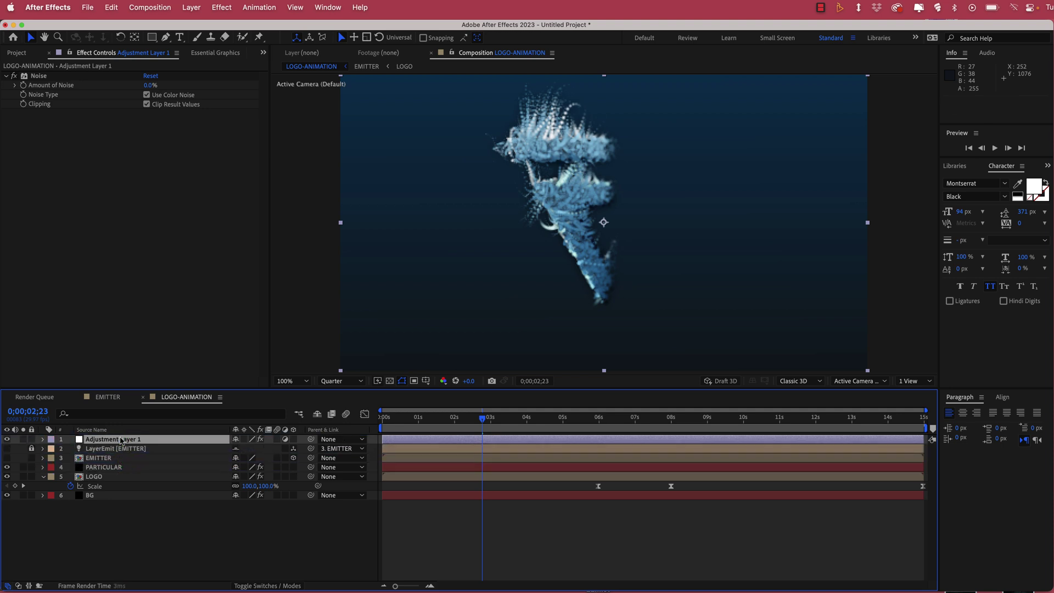
pyautogui.click(147, 85)
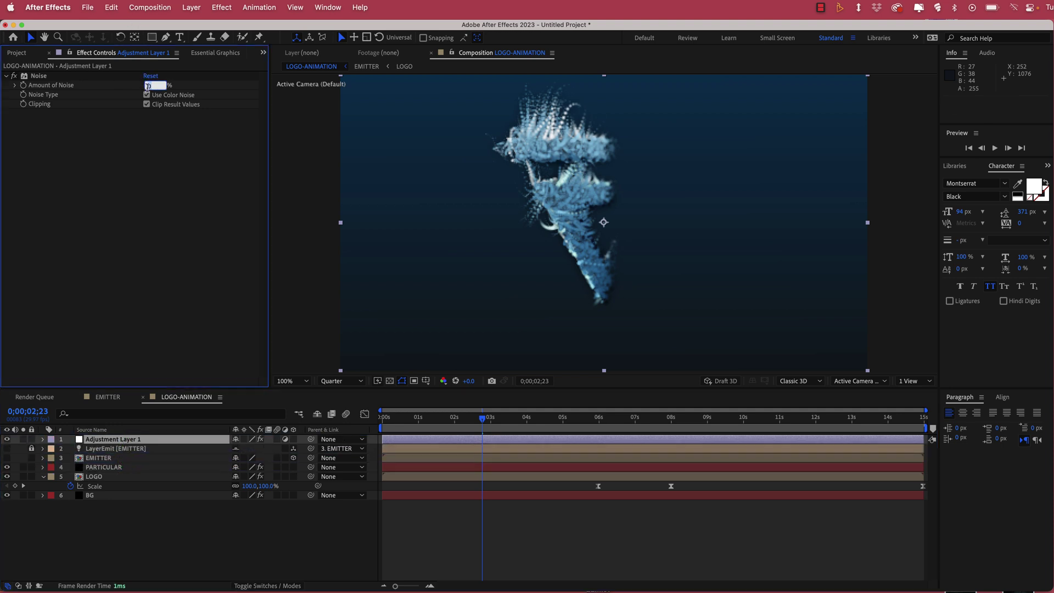
pyautogui.press('Return')
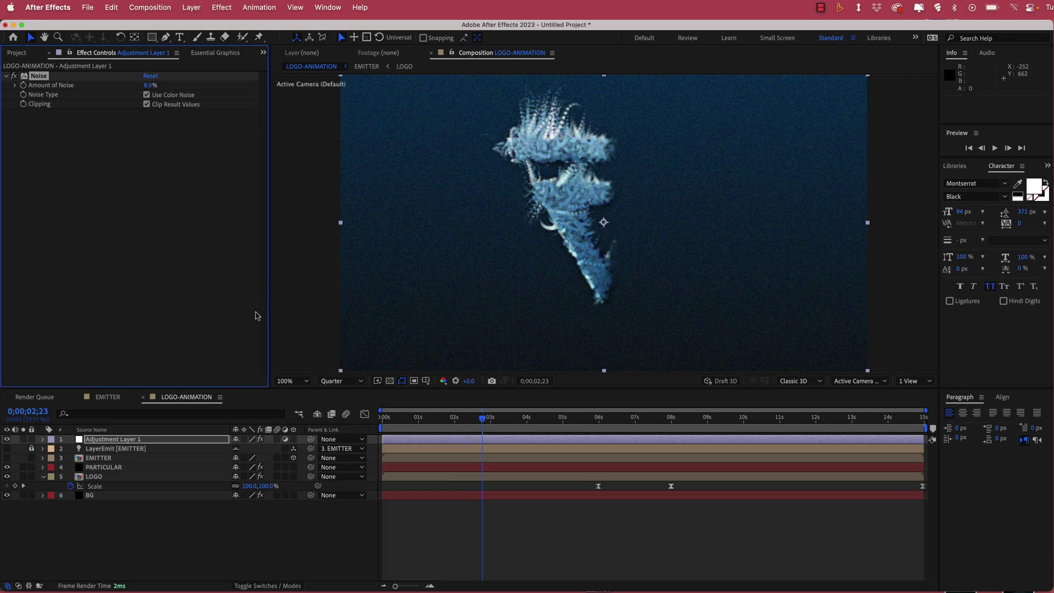
# Step: Apply the Glow effect to the PARTICULAR layer
pyautogui.click(104, 466)
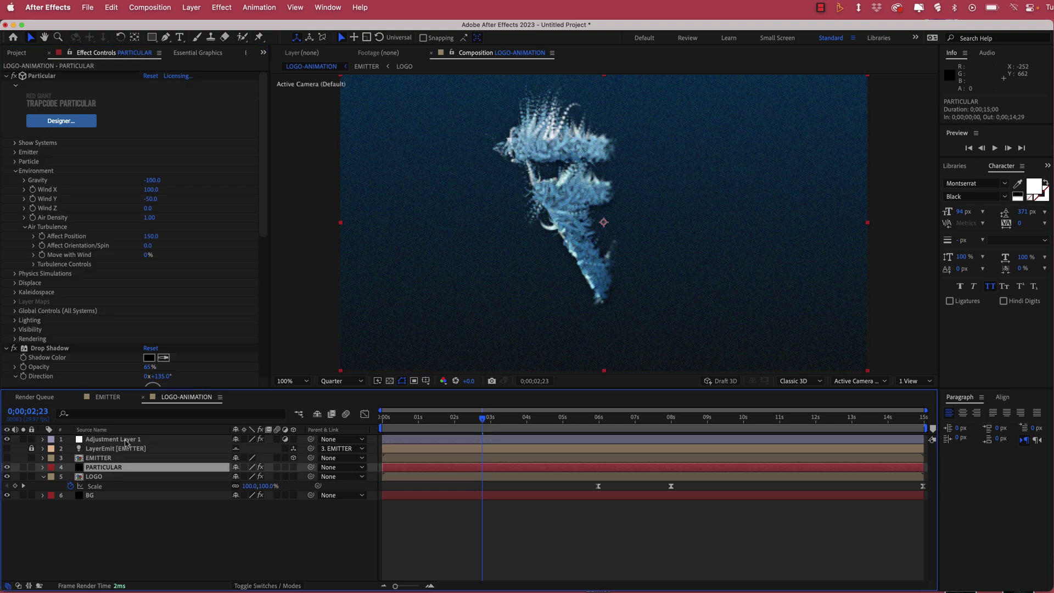
pyautogui.hotkey('ctrl', 'space')
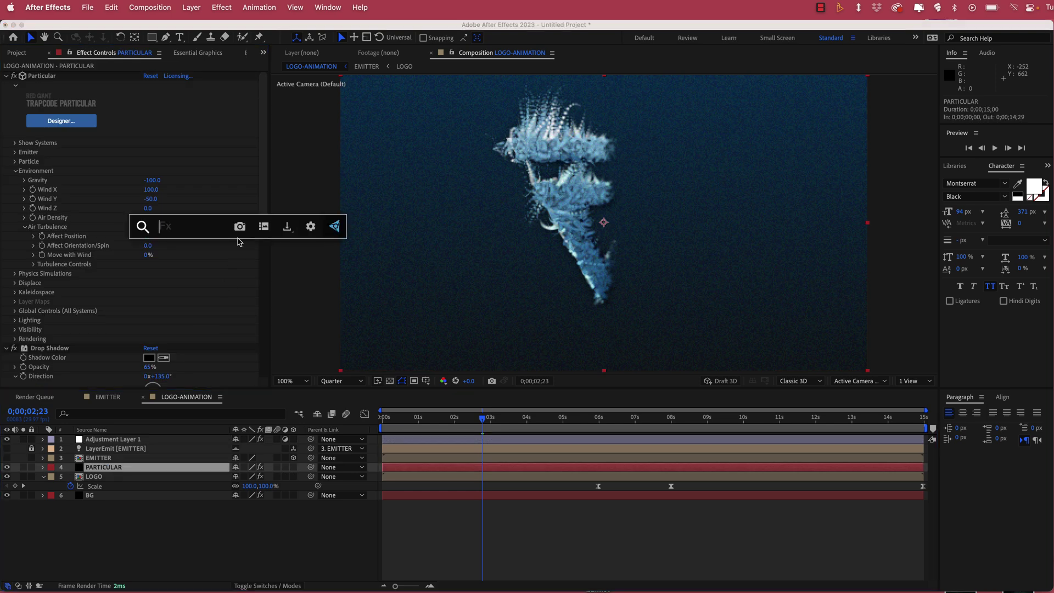
pyautogui.write('glow')
pyautogui.press('Return')
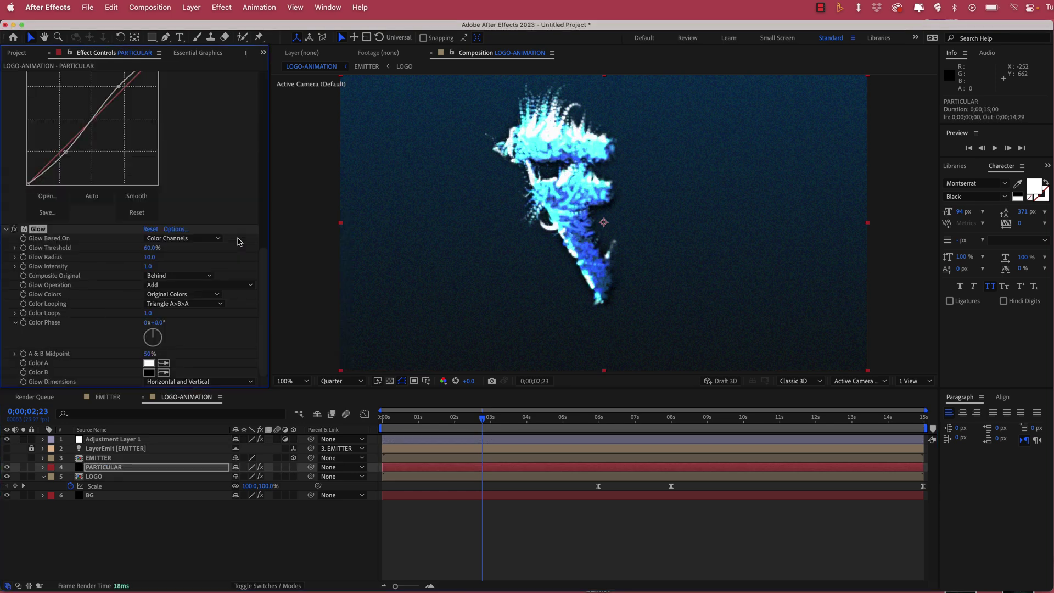
# Step: Set the PARTICULAR layer's Glow Intensity to 0.3 and Glow Radius to 100, and preview the animation
pyautogui.click(149, 268)
pyautogui.press('Return')
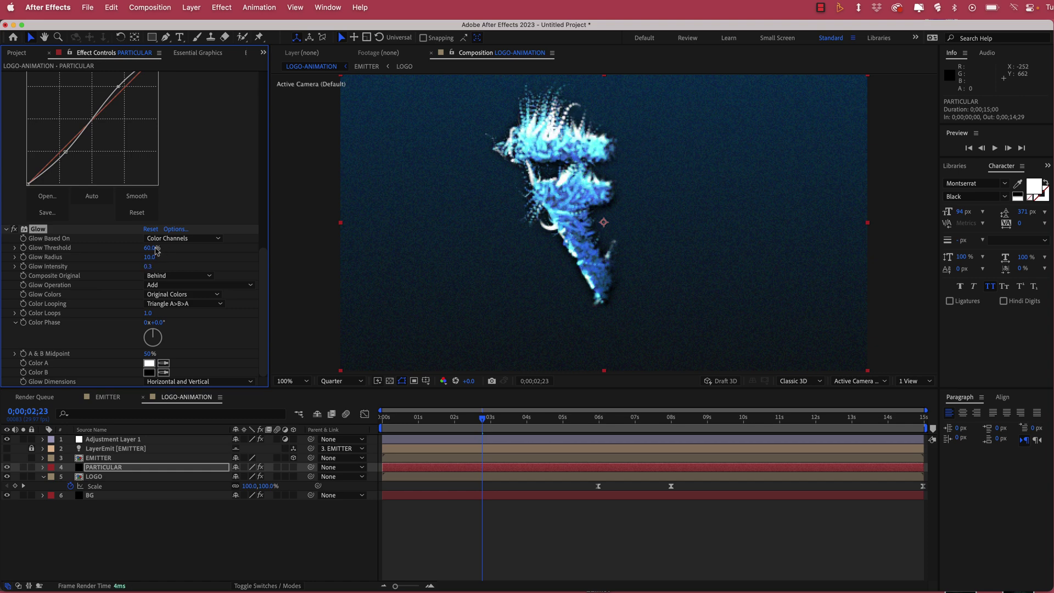
pyautogui.click(148, 257)
pyautogui.write('100')
pyautogui.press('Return')
pyautogui.moveTo(483, 421); pyautogui.dragTo(448, 422)
pyautogui.press('space')
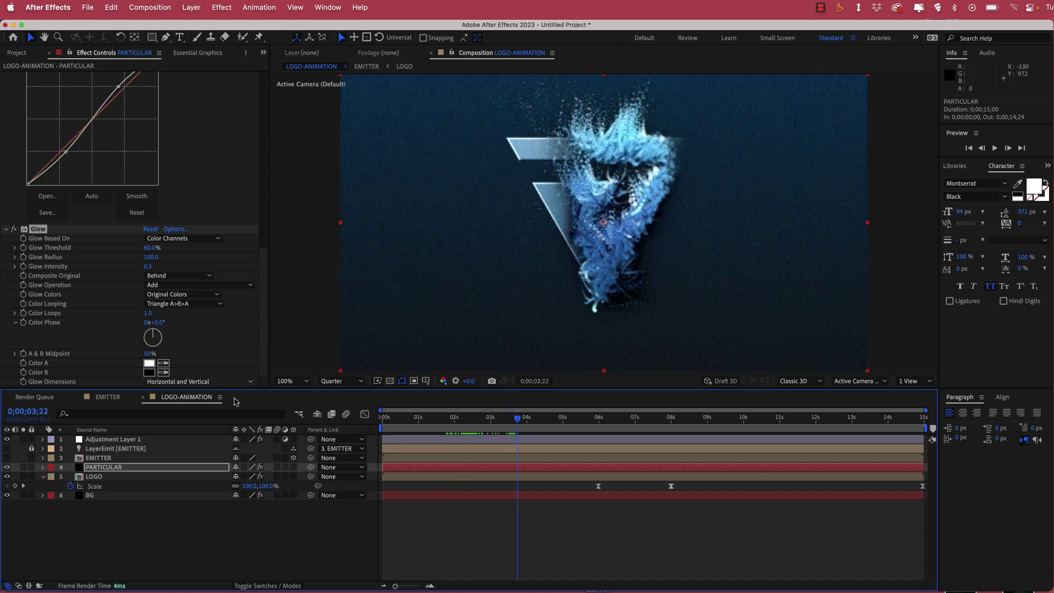
# Step: Apply the Glow effect to the LOGO layer
pyautogui.click(100, 478)
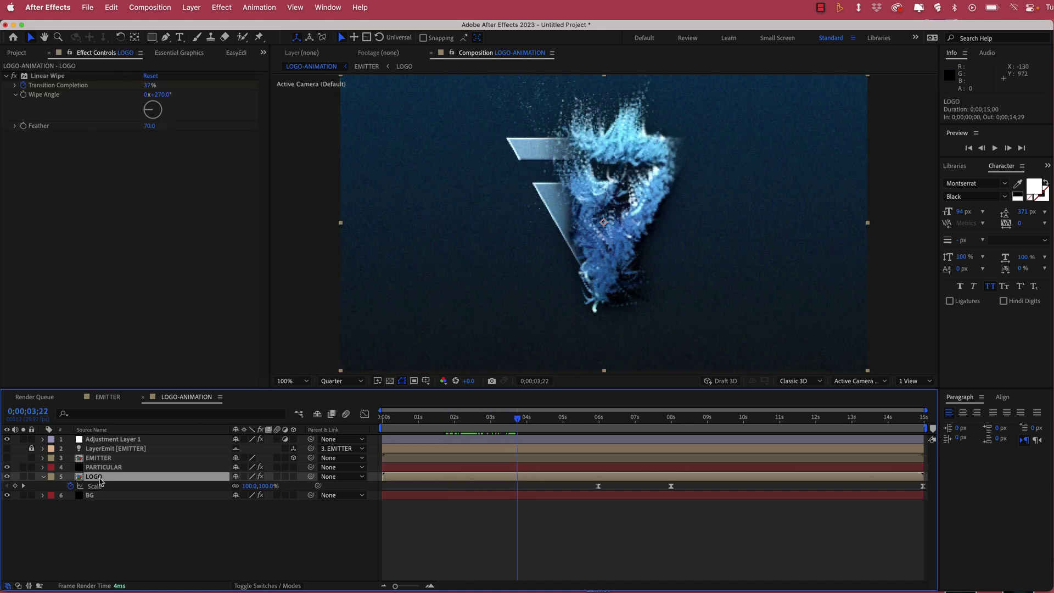
pyautogui.hotkey('ctrl', 'space')
pyautogui.write('glow')
pyautogui.press('Return')
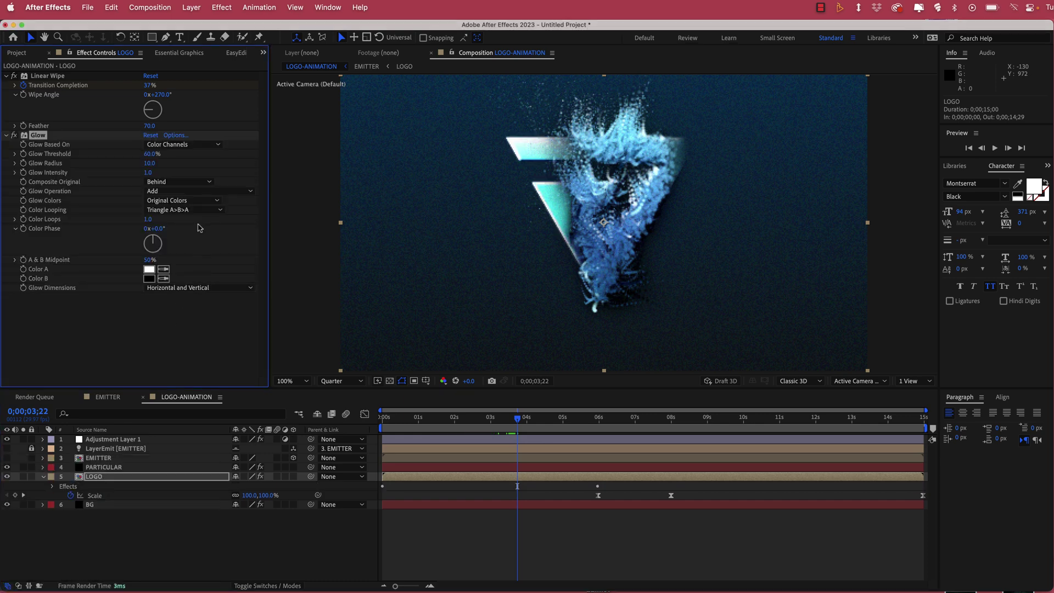
# Step: Set the LOGO layer's Glow Radius to 80 and Glow Intensity to 0.3
pyautogui.click(150, 163)
pyautogui.write('80')
pyautogui.press('Return')
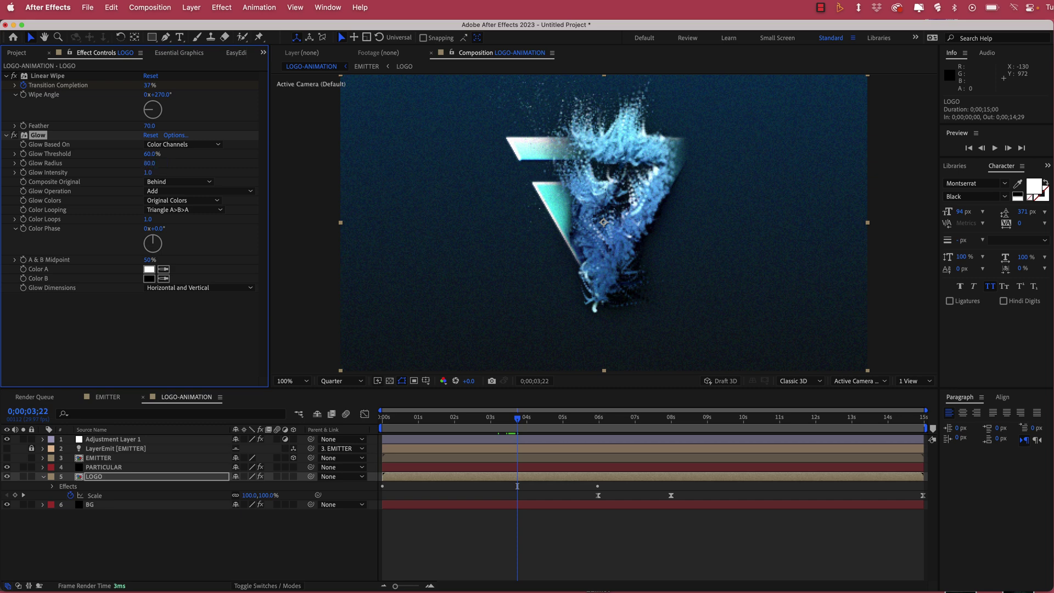
pyautogui.click(150, 172)
pyautogui.write('0.3')
pyautogui.press('Return')
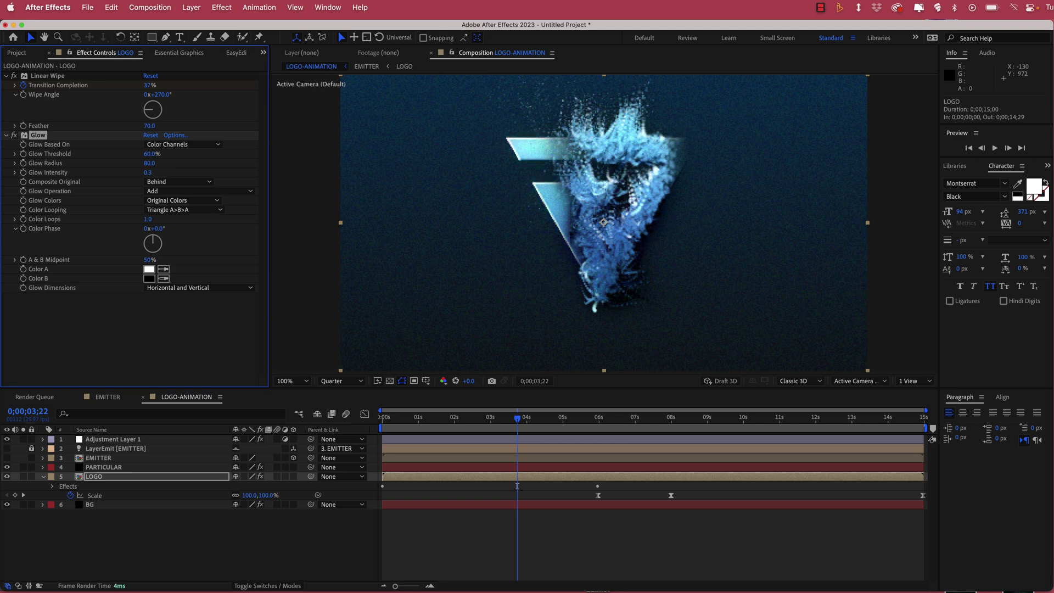
# Step: Duplicate the Glow effect on the LOGO layer, set the copy's Glow Intensity to 0.1, and check the frame near 0;00;05;12
pyautogui.press('super+d')
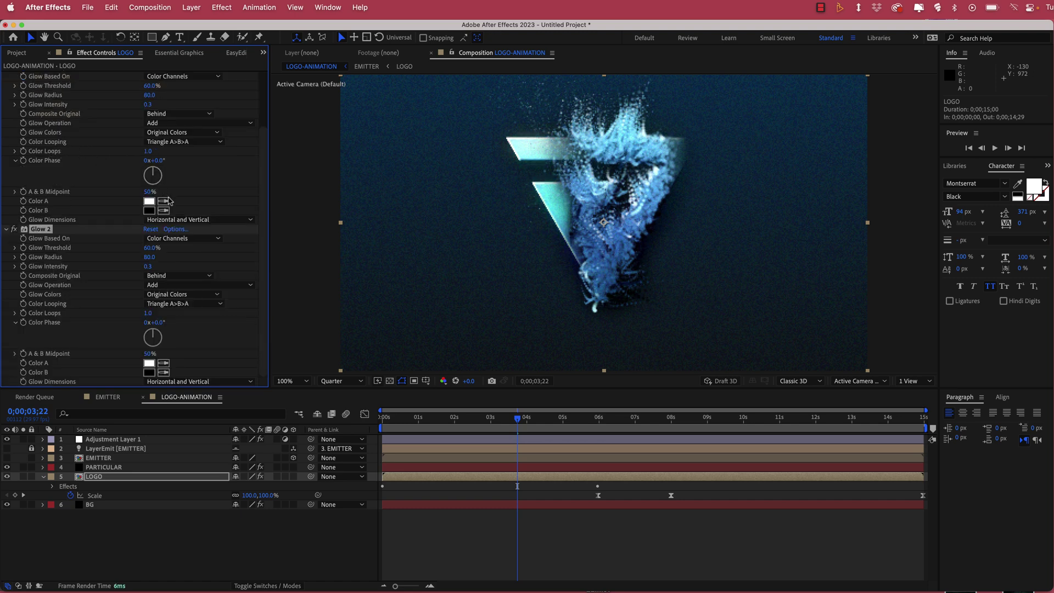
pyautogui.click(148, 267)
pyautogui.press('Return')
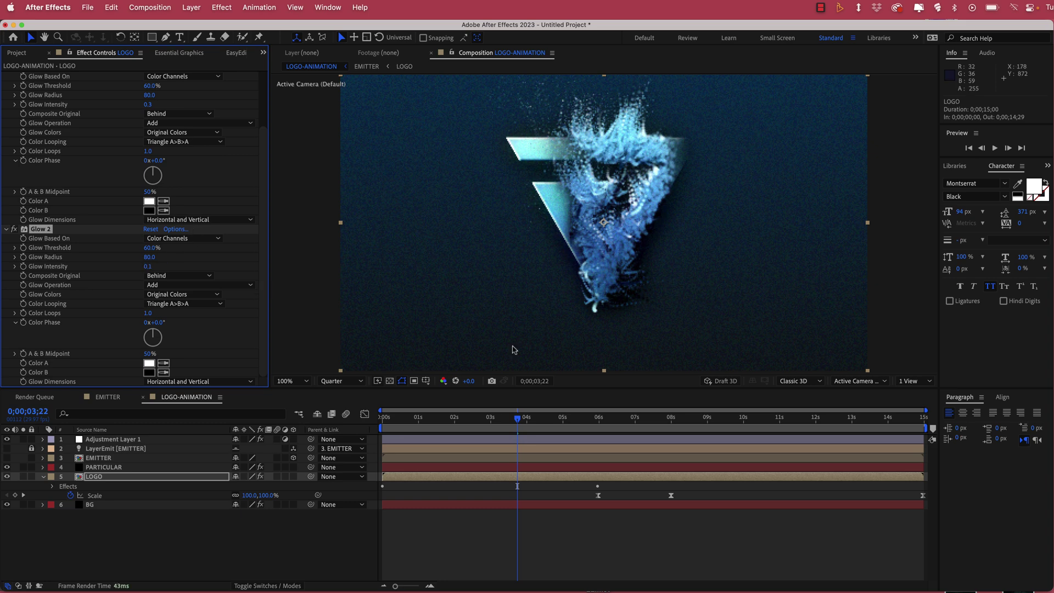
pyautogui.moveTo(517, 429); pyautogui.dragTo(579, 423)
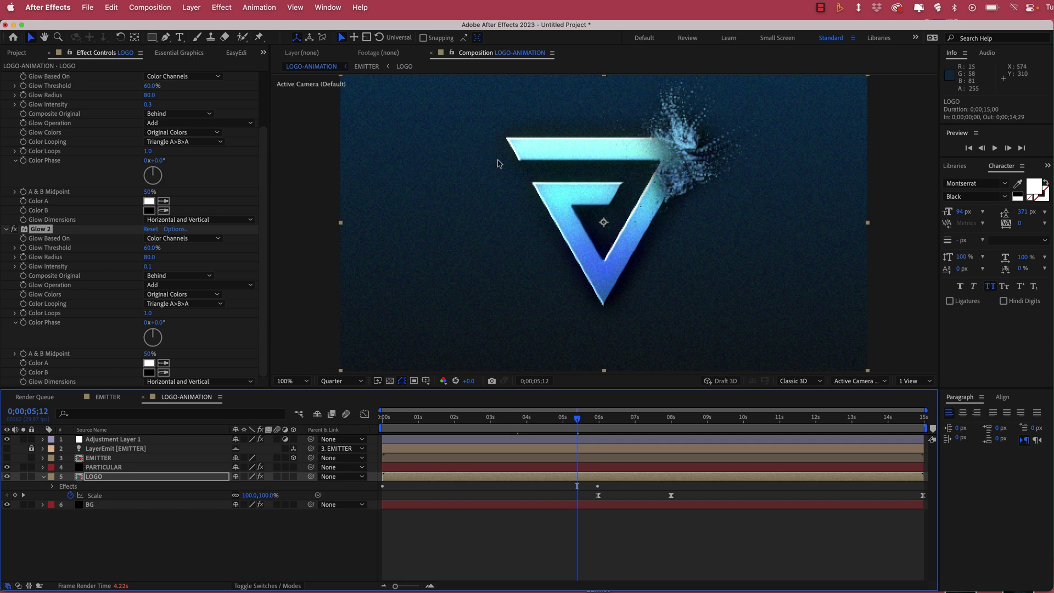
# Step: Import the footage pexels-cottonbro-9694805.mp4 and place it in LOGO-ANIMATION between the LOGO and BG layers
pyautogui.press('super+0')
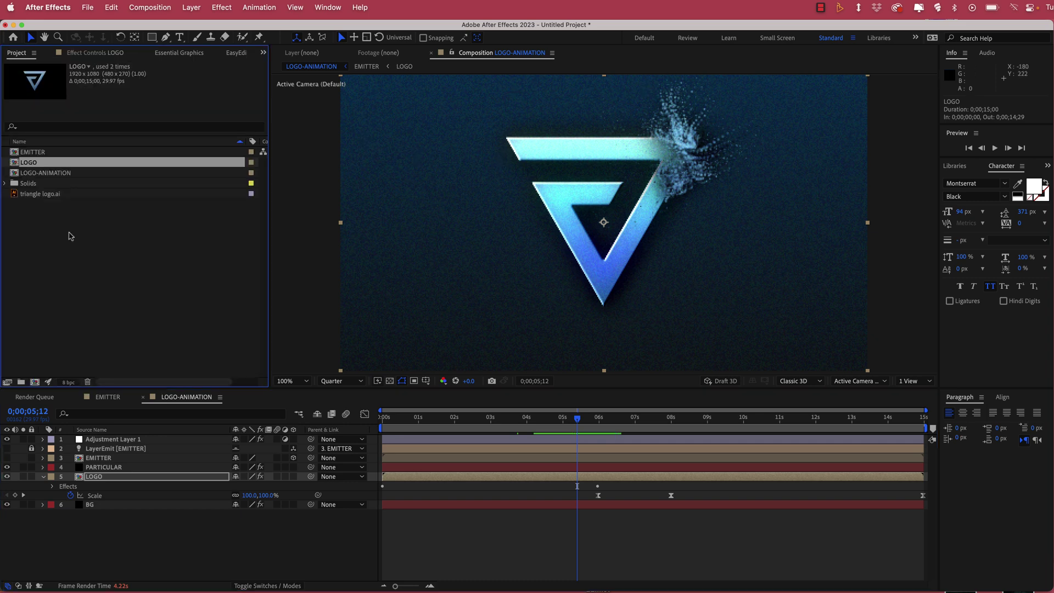
pyautogui.rightClick(70, 229)
pyautogui.moveTo(141, 282)
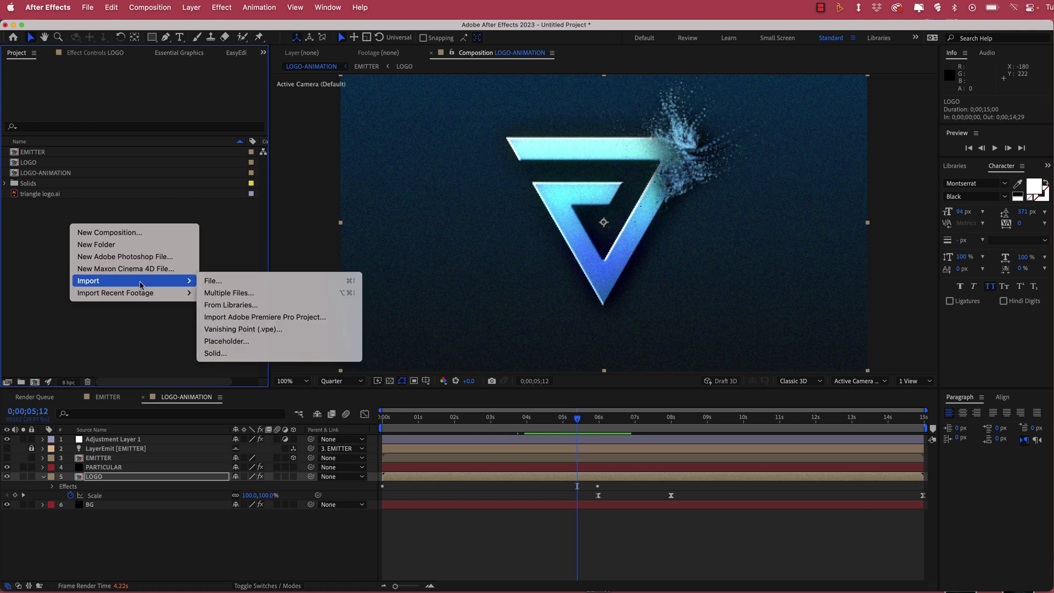
pyautogui.click(240, 283)
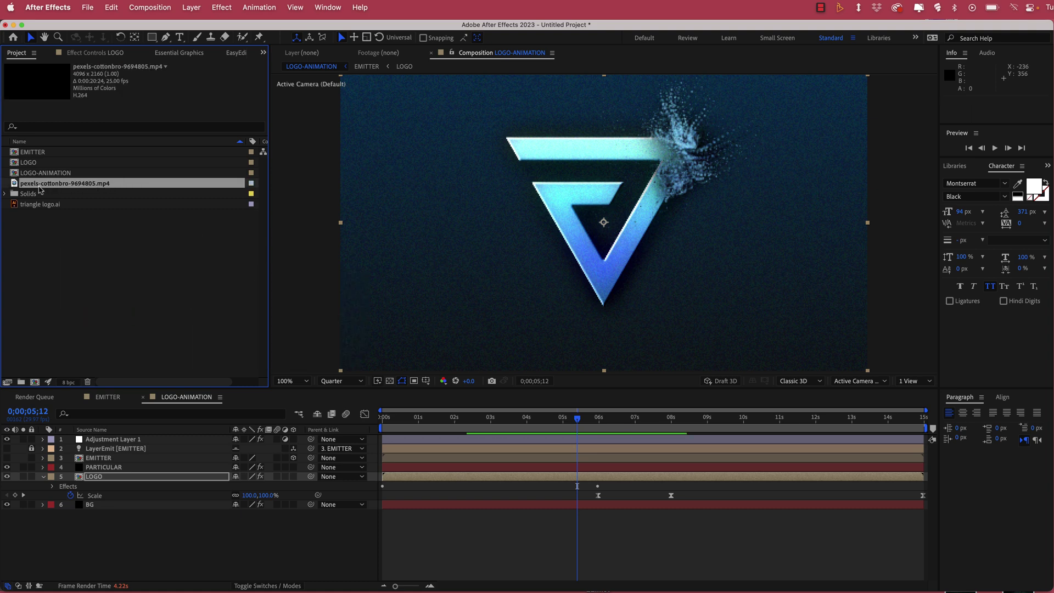
pyautogui.moveTo(57, 186); pyautogui.dragTo(150, 504)
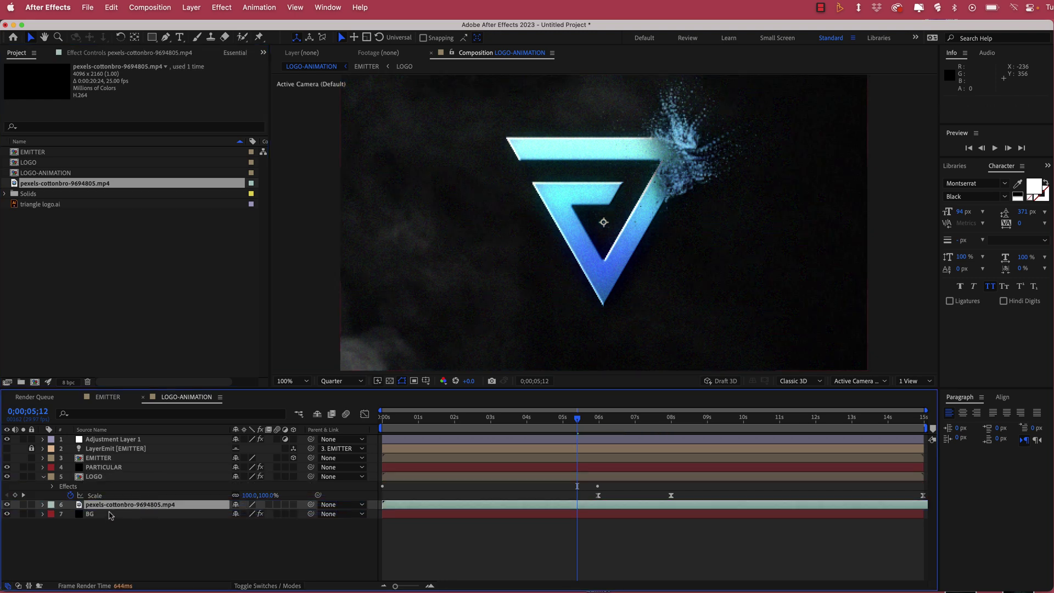
# Step: Set the blending mode of the pexels-cottonbro-9694805.mp4 layer to Overlay
pyautogui.click(264, 585)
pyautogui.click(260, 504)
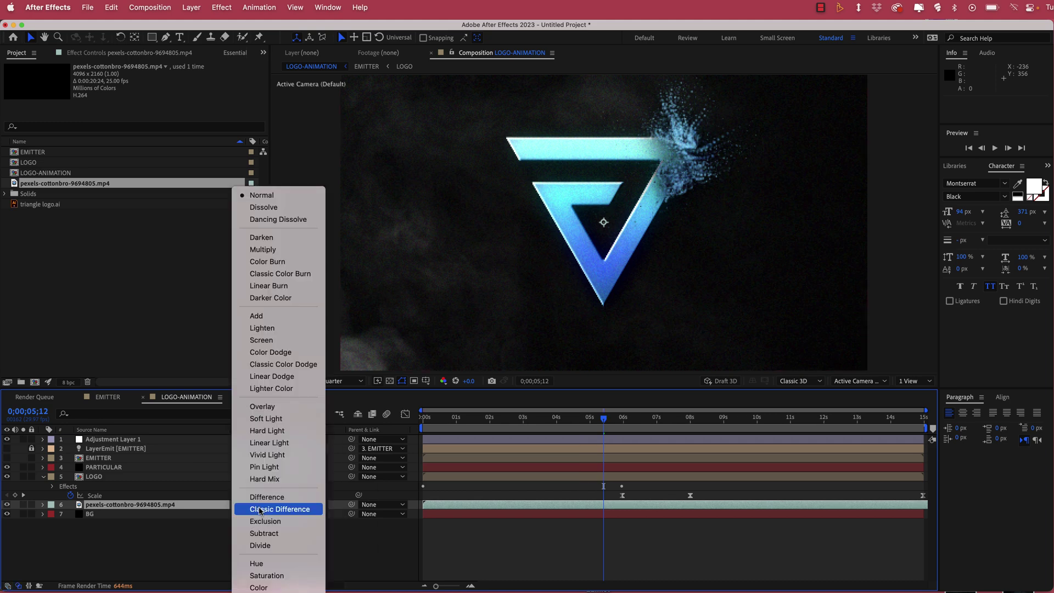
pyautogui.click(258, 405)
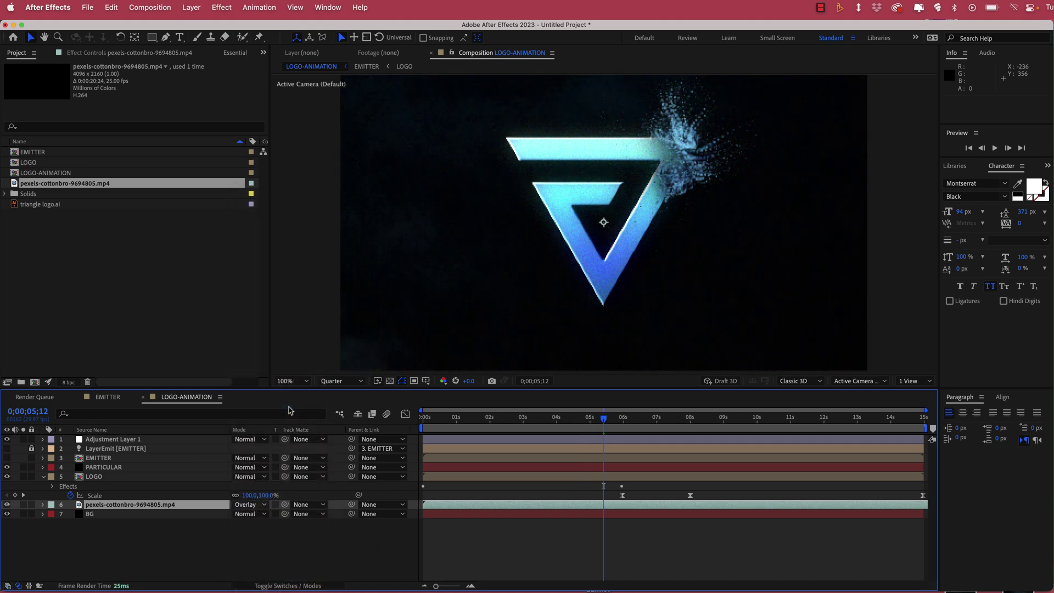
# Step: Set the opacity of the pexels-cottonbro-9694805.mp4 layer to 40% and check an earlier frame of the animation
pyautogui.press('t')
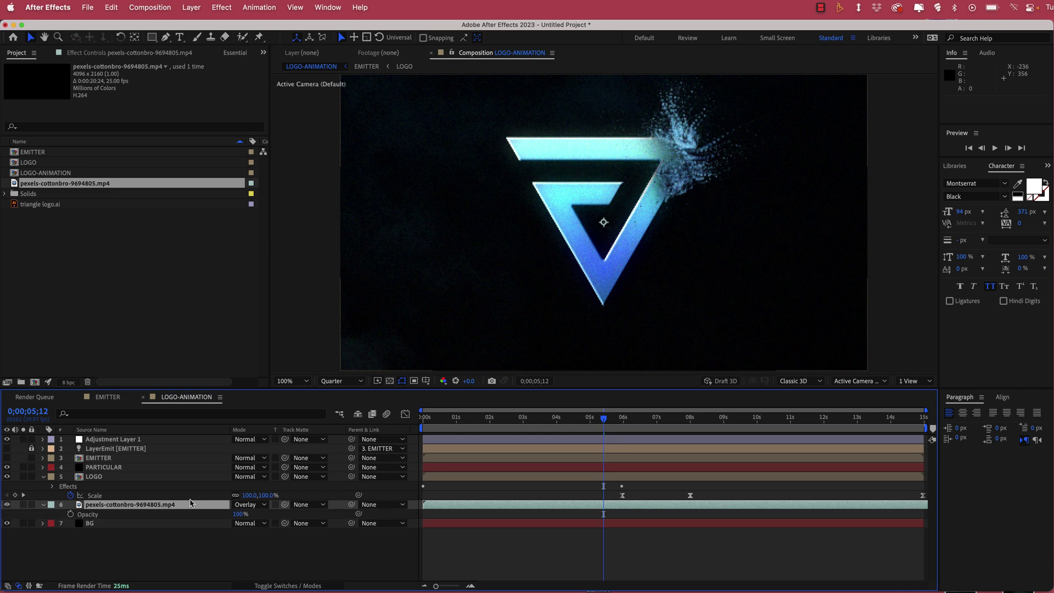
pyautogui.click(239, 514)
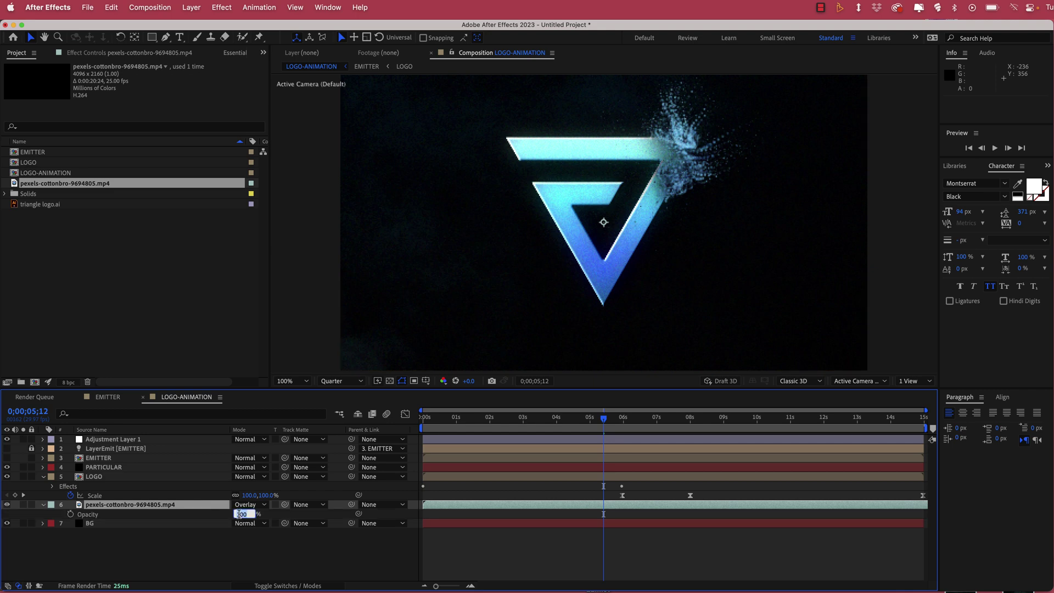
pyautogui.press('Return')
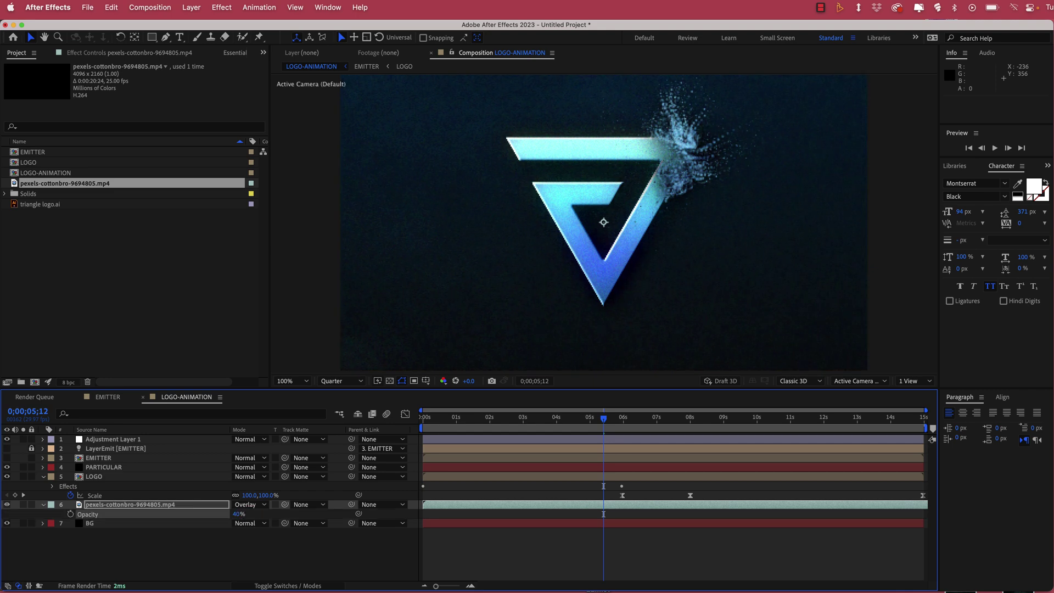
pyautogui.moveTo(604, 420); pyautogui.dragTo(558, 422)
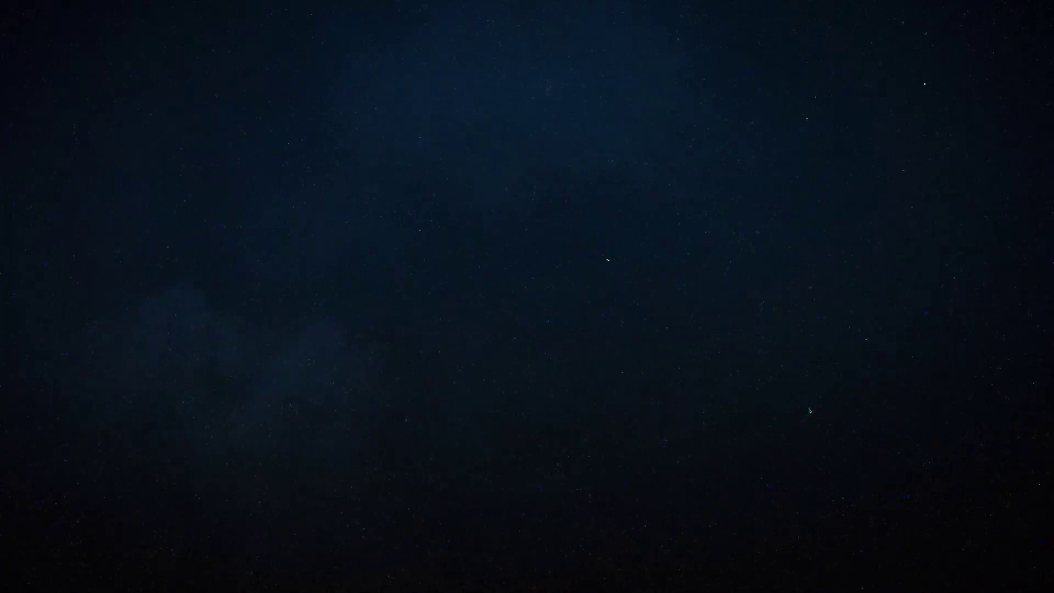